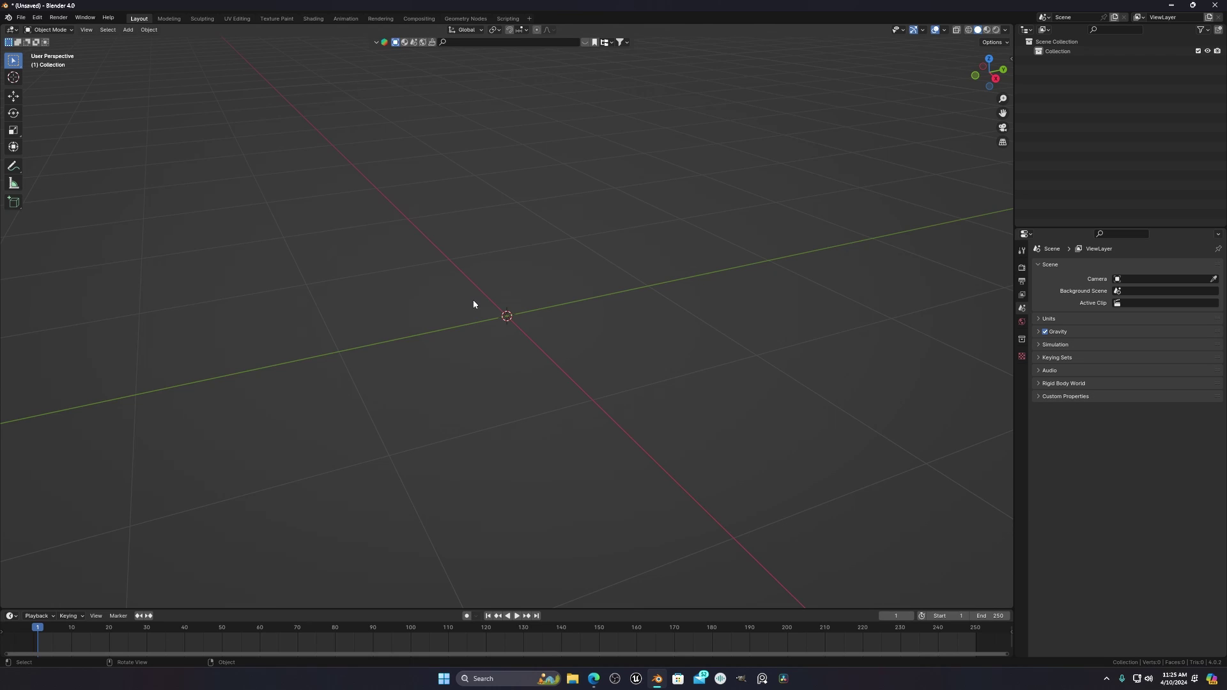
scroll(577, 297, down, 2)
middle_drag(546, 331, 520, 351)
key(grave)
click(646, 347)
mouse_move(588, 328)
middle_down()
mouse_move(591, 304)
mouse_move(607, 347)
mouse_move(597, 358)
mouse_move(588, 341)
middle_up()
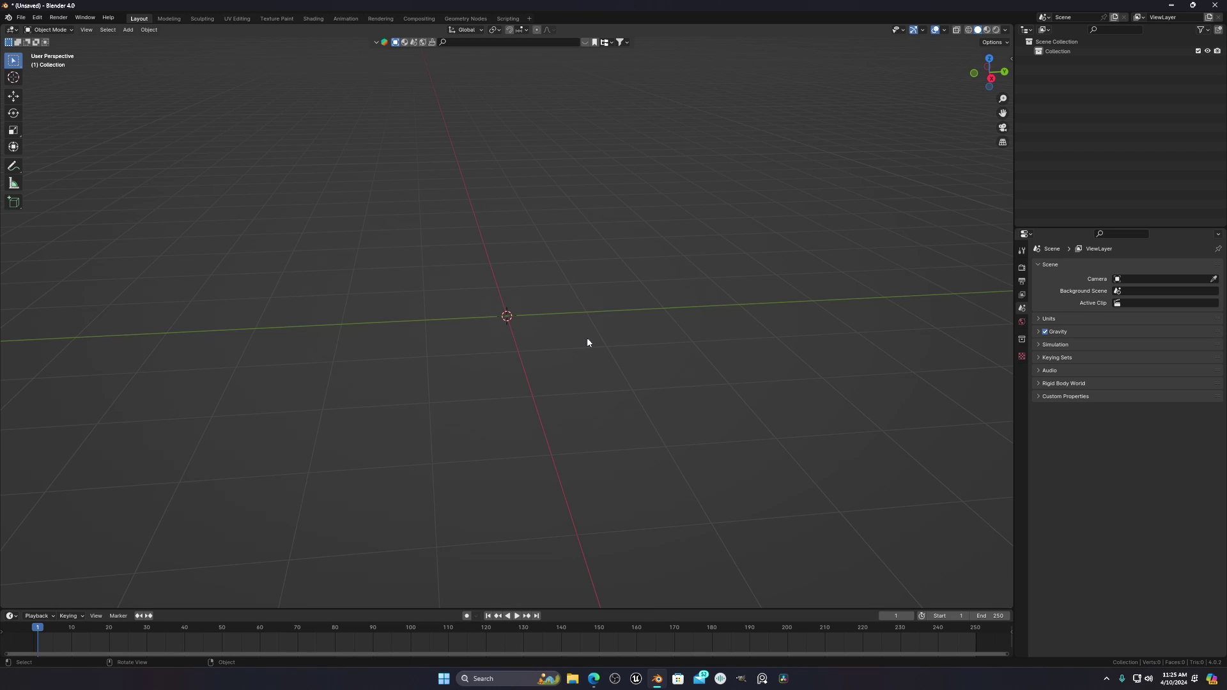
scroll(582, 341, up, 2)
scroll(556, 357, down, 2)
Add a plane mesh at the world origin and scale it down uniformly to about 0.279.
key(shift+a)
mouse_move(505, 369)
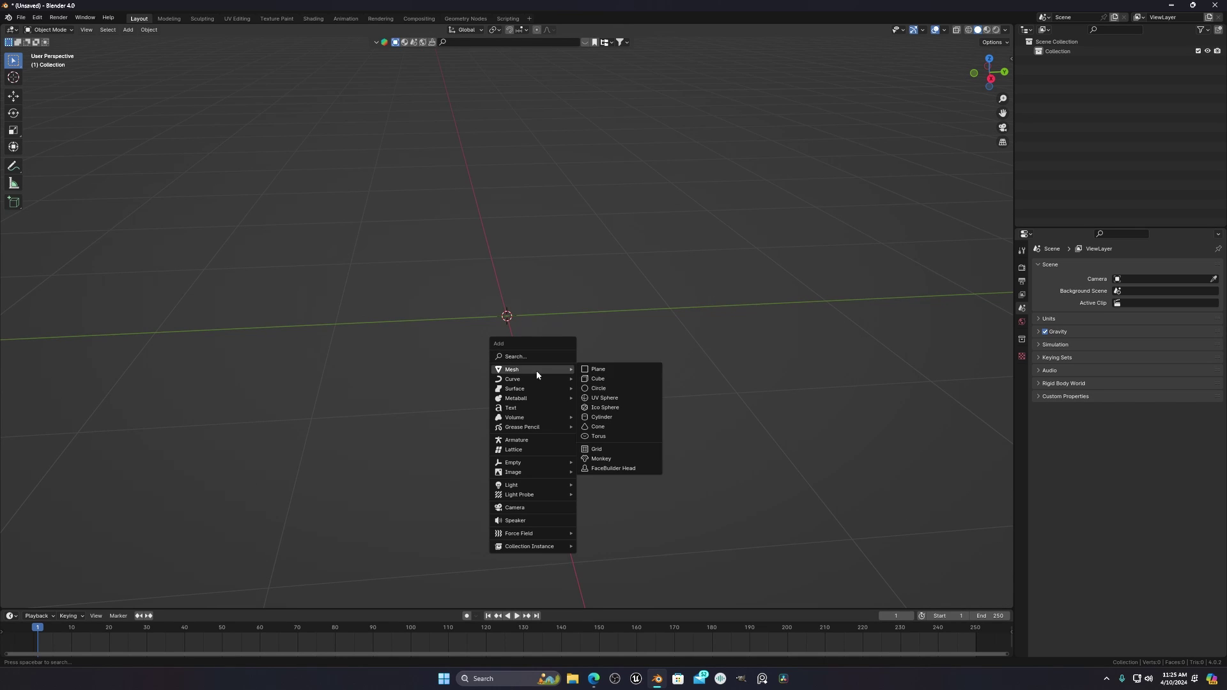
click(591, 369)
scroll(731, 381, down, 4)
key(s)
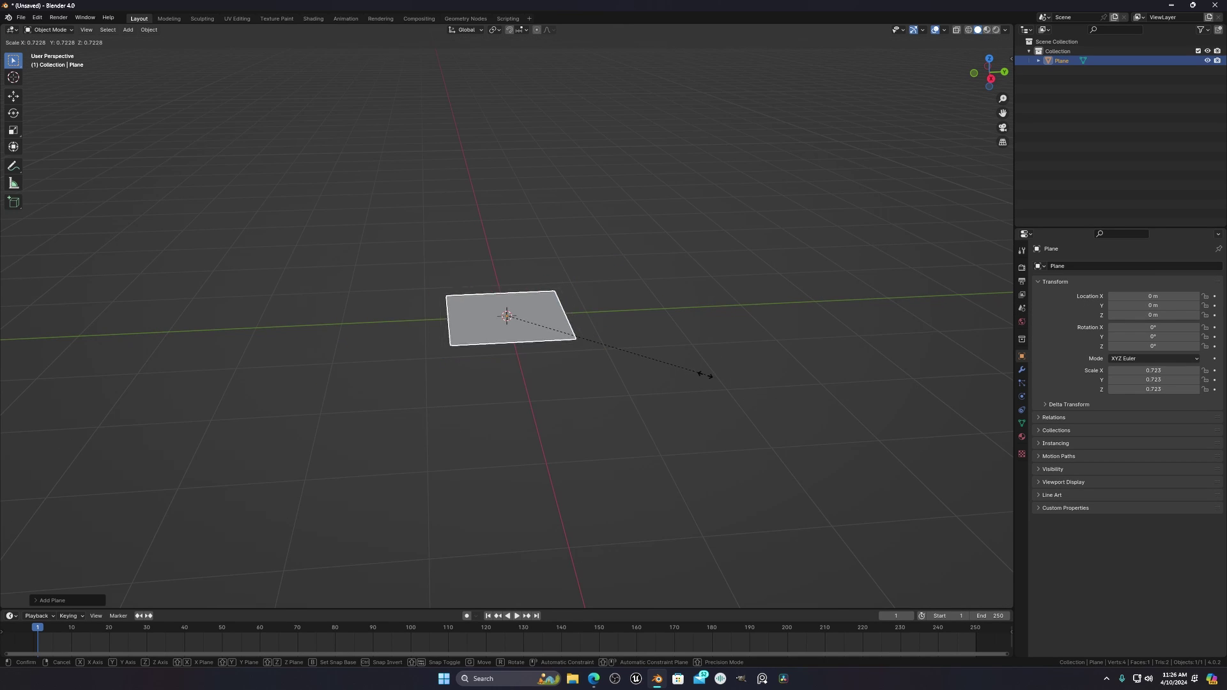
click(582, 338)
From the top view, move the plane's +X edge outward along the X axis to stretch the square into a strip.
key(KP_1)
key(grave)
click(539, 126)
scroll(573, 338, up, 7)
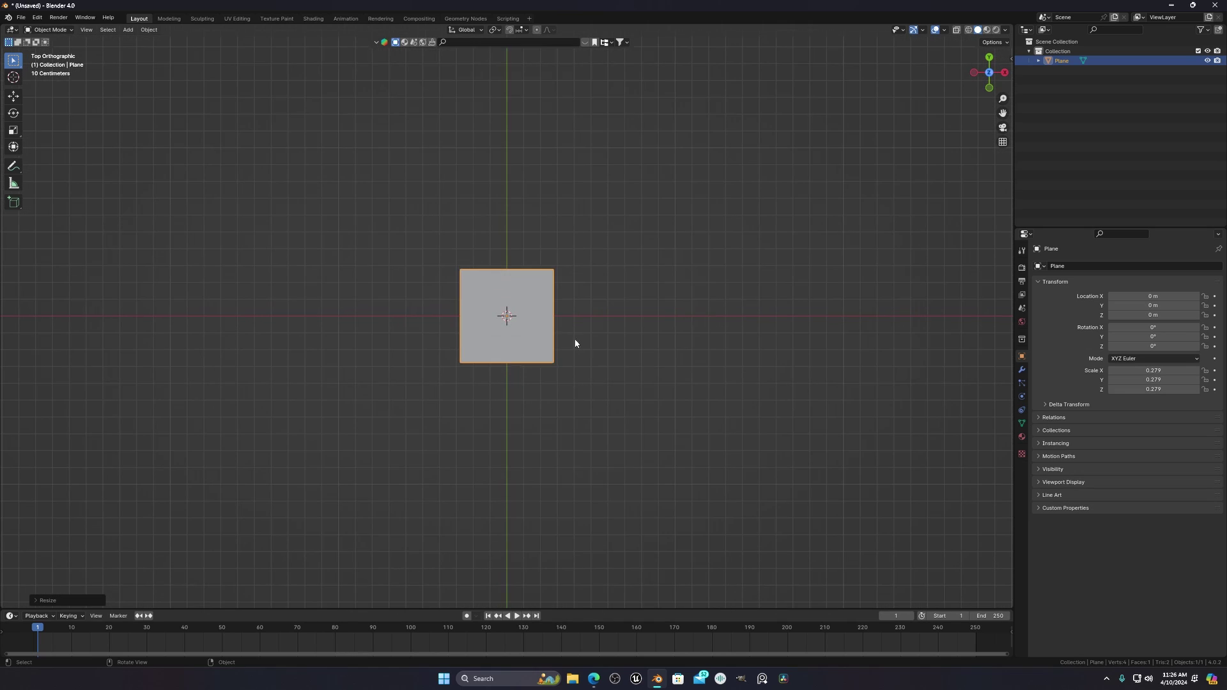
shift+middle_drag(644, 304, 580, 363)
key(Tab)
drag(575, 256, 490, 536)
scroll(643, 398, down, 4)
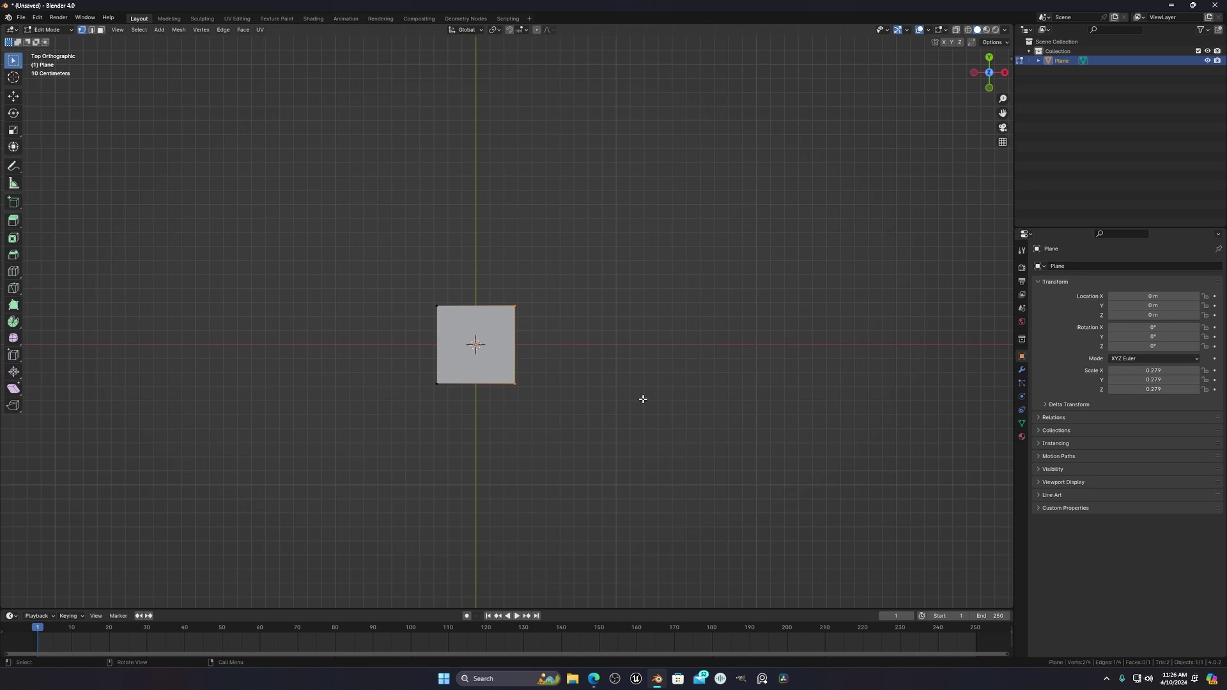
shift+middle_drag(643, 399, 521, 432)
scroll(505, 402, down, 3)
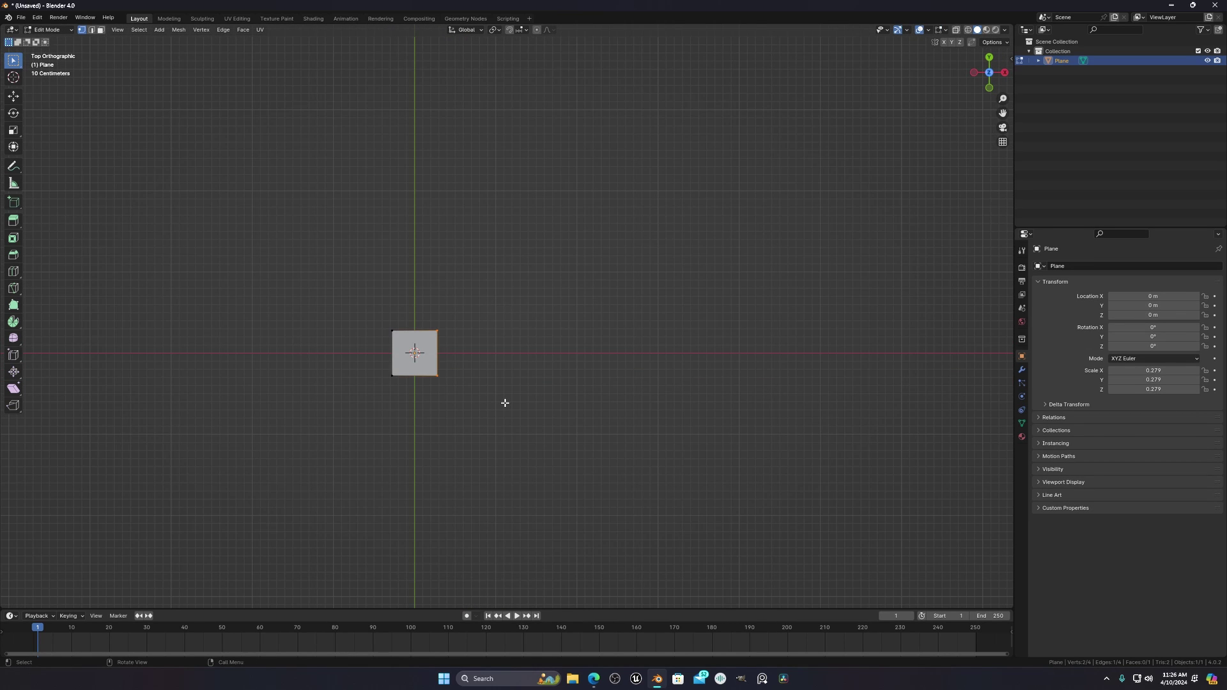
key(g)
key(x)
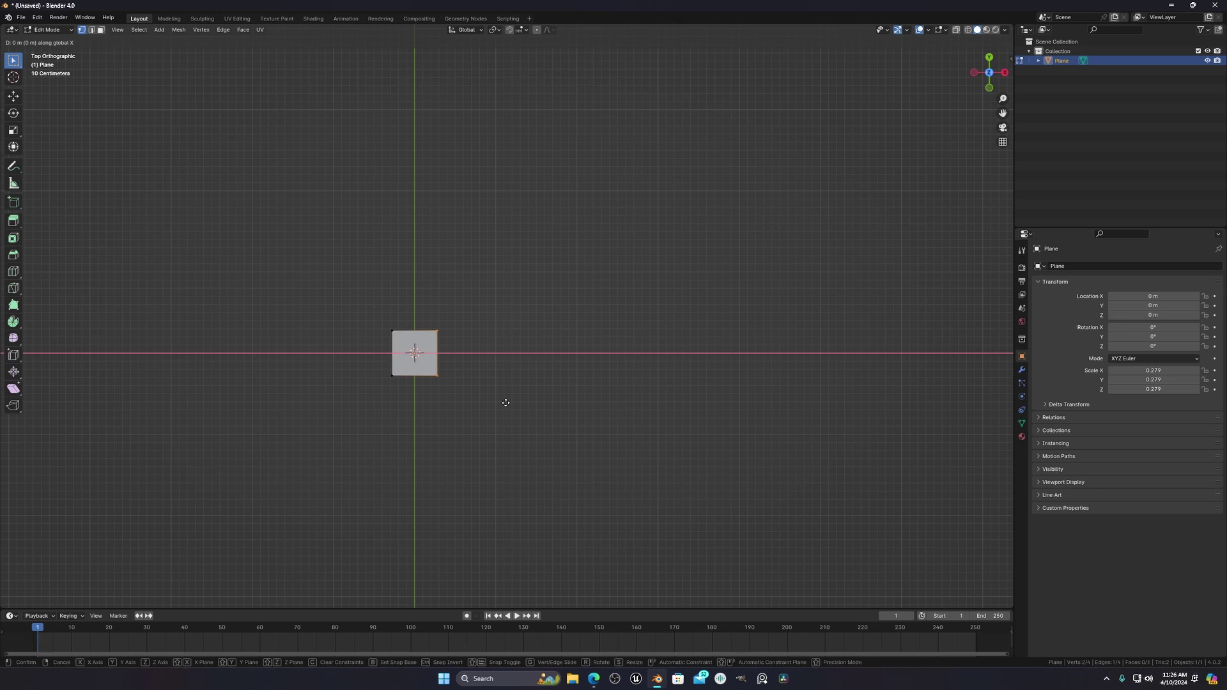
click(43, 389)
Lengthen the strip further by moving its selected end edge farther along the X axis.
scroll(520, 358, down, 3)
shift+middle_drag(520, 358, 361, 347)
scroll(713, 340, down, 5)
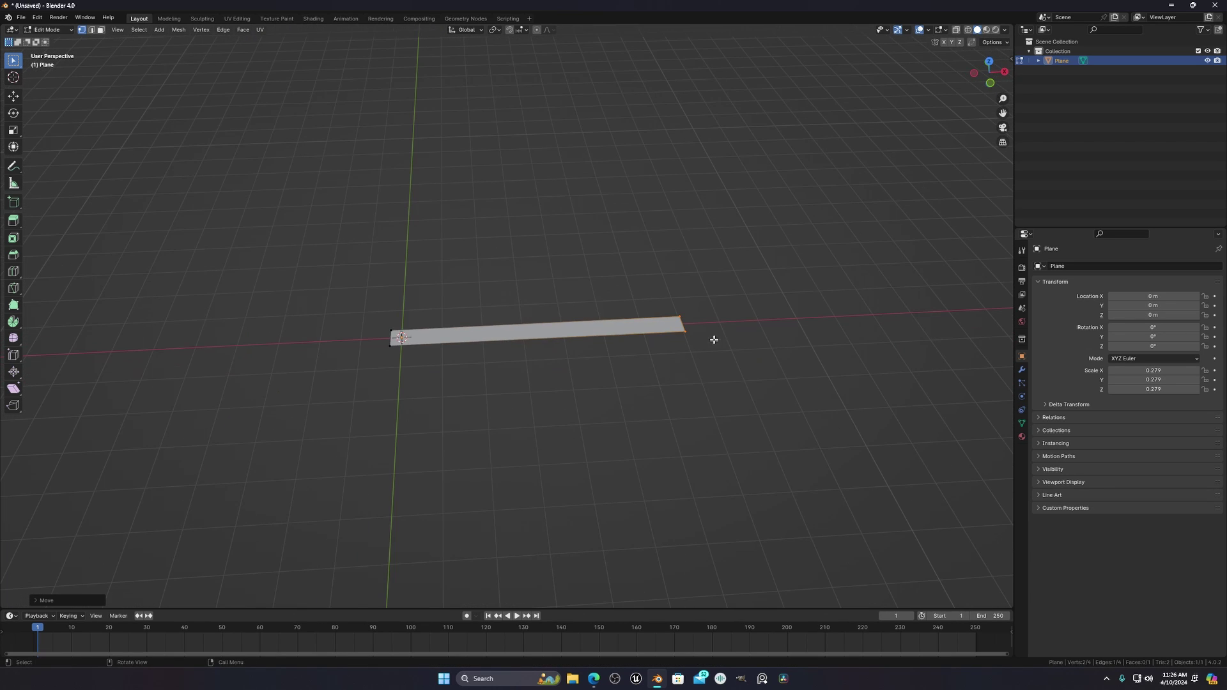
key(grave)
click(657, 319)
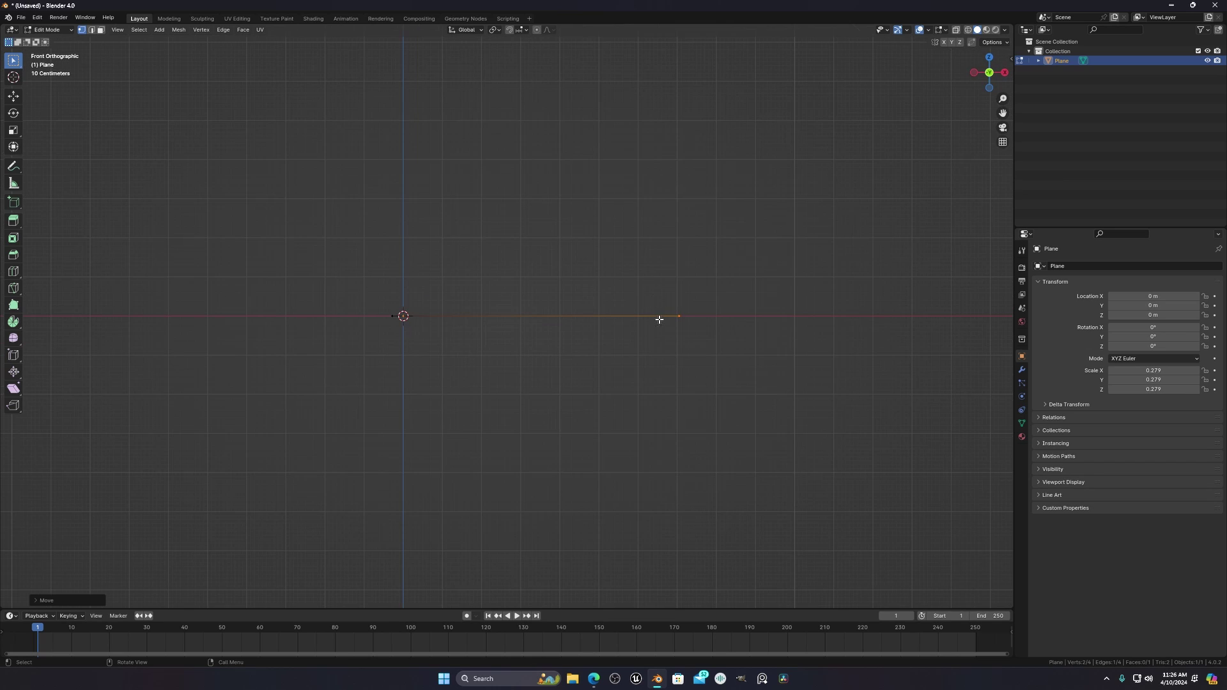
key(grave)
click(578, 199)
key(grave)
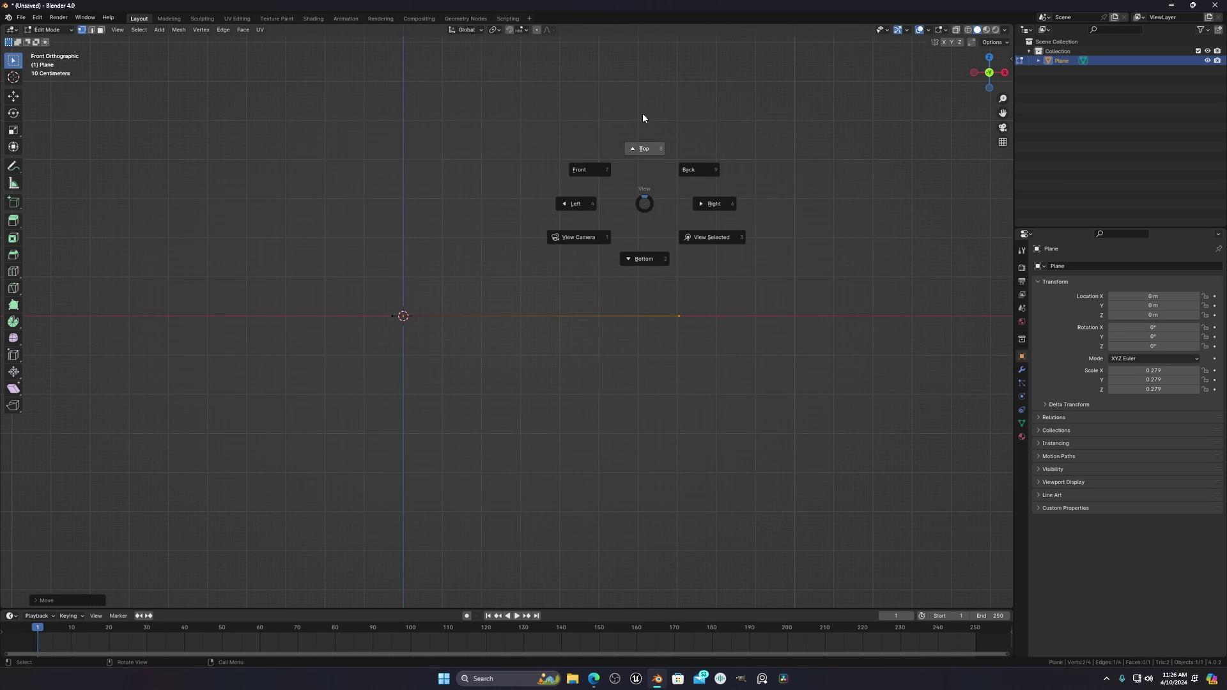
click(643, 118)
key(g)
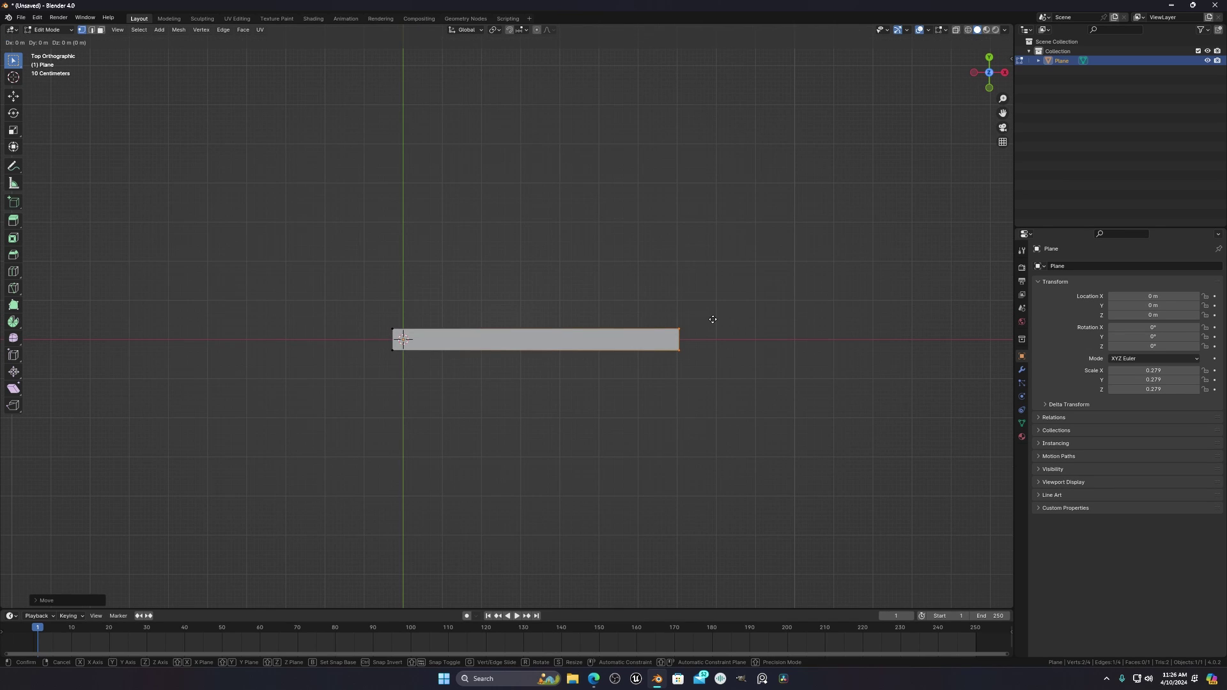
key(x)
click(971, 338)
Examine the lengthened strip's proportions in perspective and from the top view.
middle_drag(896, 358, 529, 337)
middle_drag(442, 322, 778, 230)
key(grave)
click(632, 129)
middle_drag(601, 276, 665, 279)
key(grave)
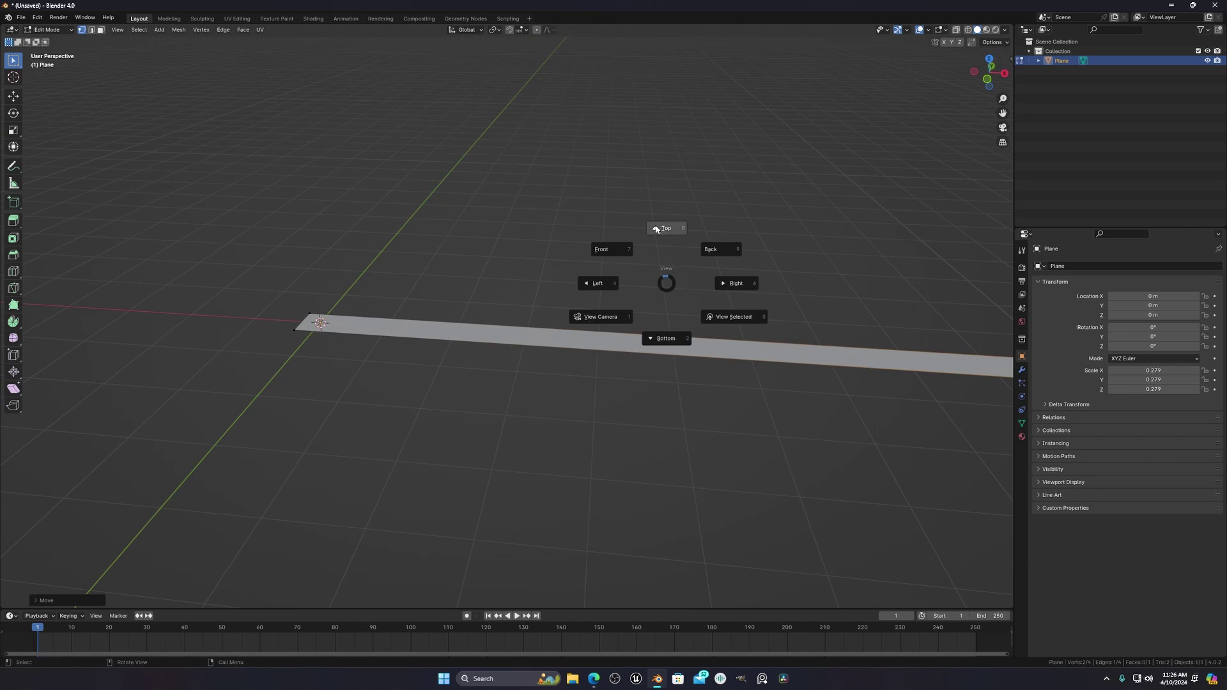
click(651, 129)
scroll(739, 320, down, 4)
shift+middle_drag(733, 318, 552, 319)
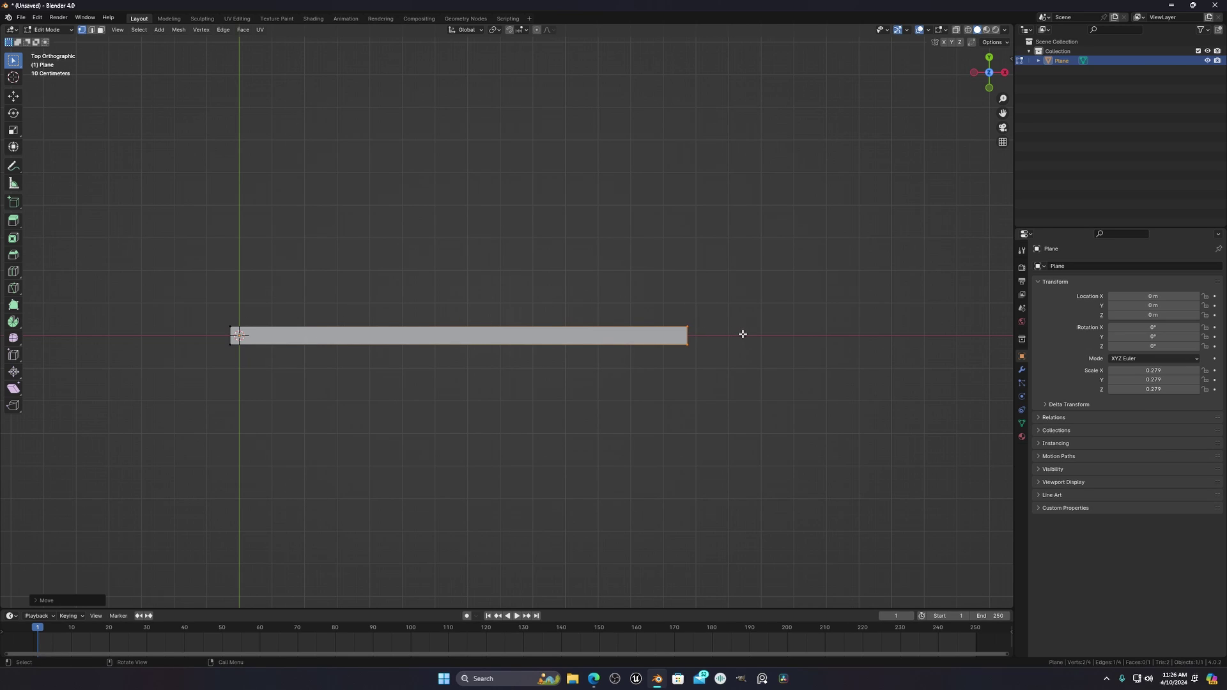
scroll(741, 334, down, 5)
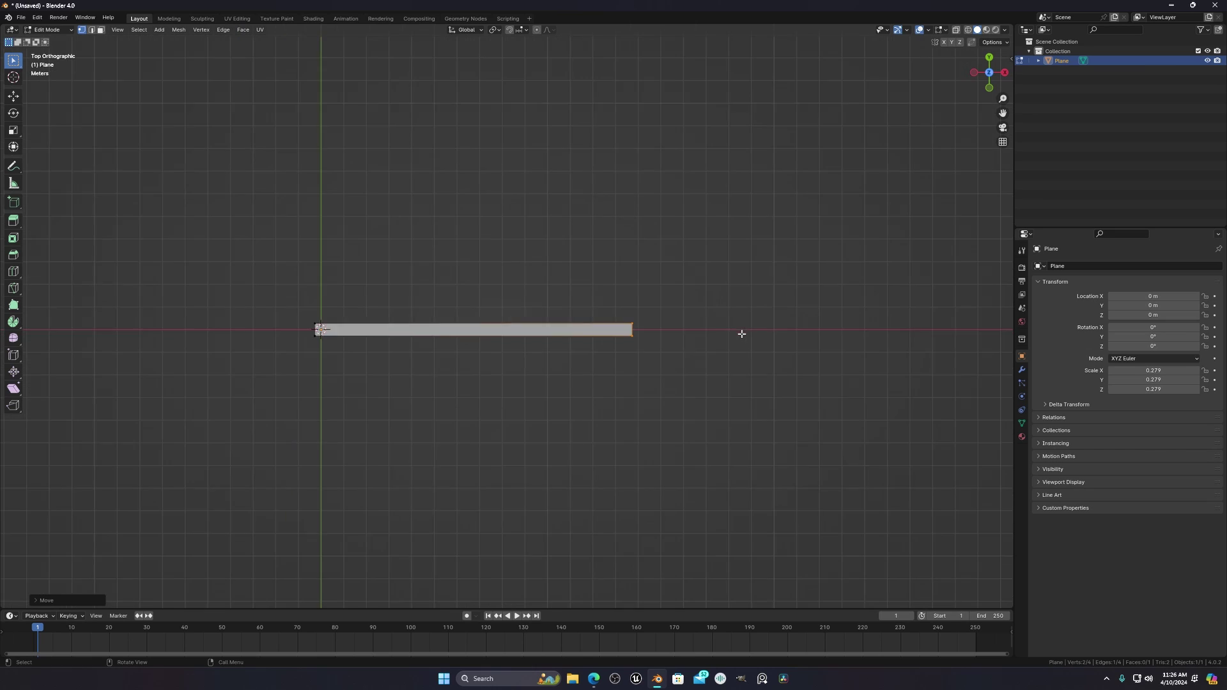
scroll(657, 345, up, 2)
scroll(658, 345, up, 4)
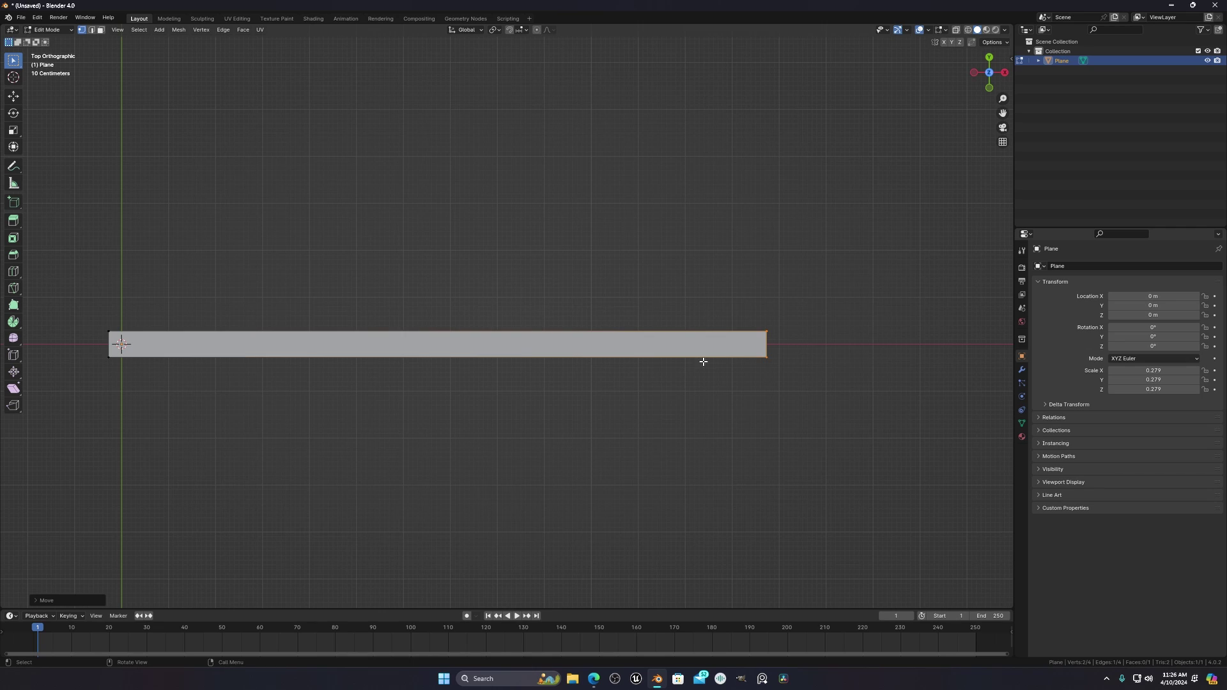
scroll(699, 403, up, 1)
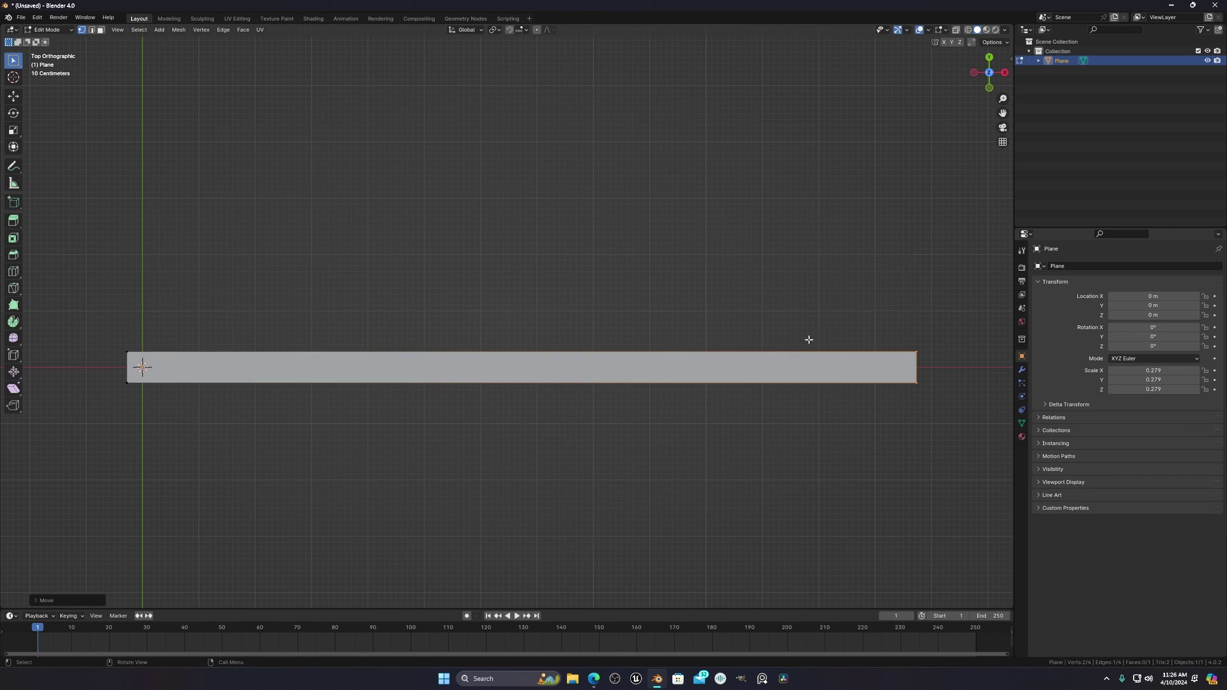
Add 17 evenly spaced, unslid loop cuts across the strip's length and clear the selection.
click(716, 420)
key(ctrl+r)
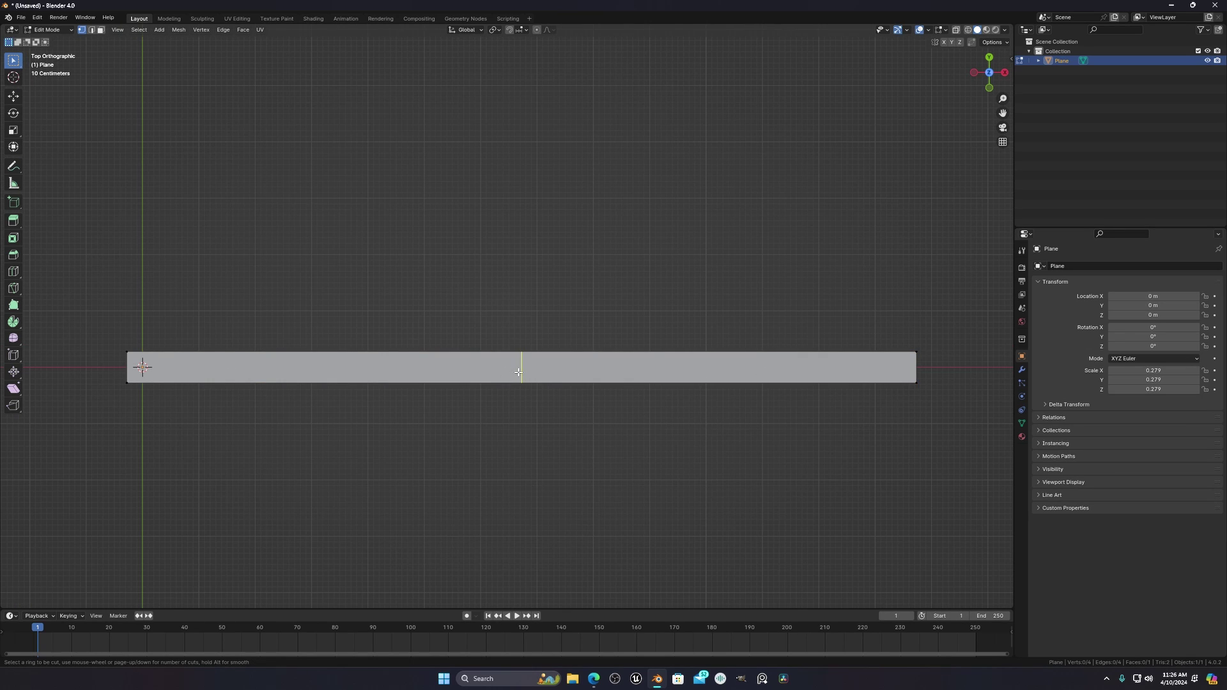
scroll(518, 371, up, 11)
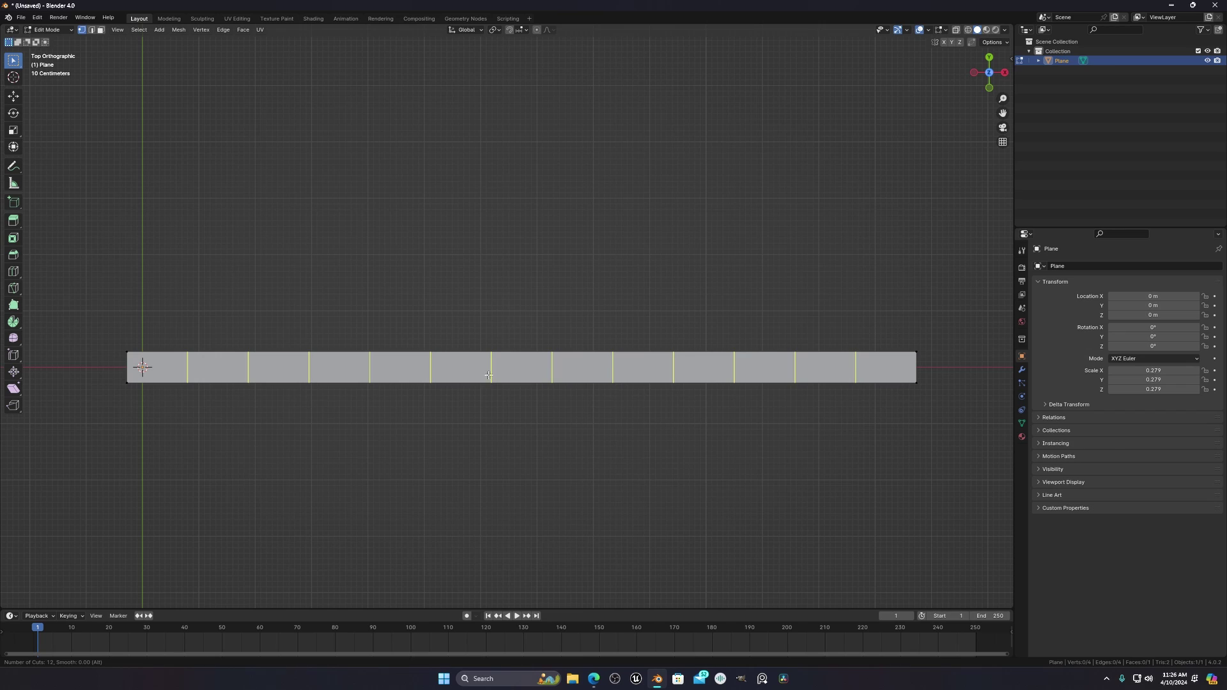
scroll(456, 383, up, 1)
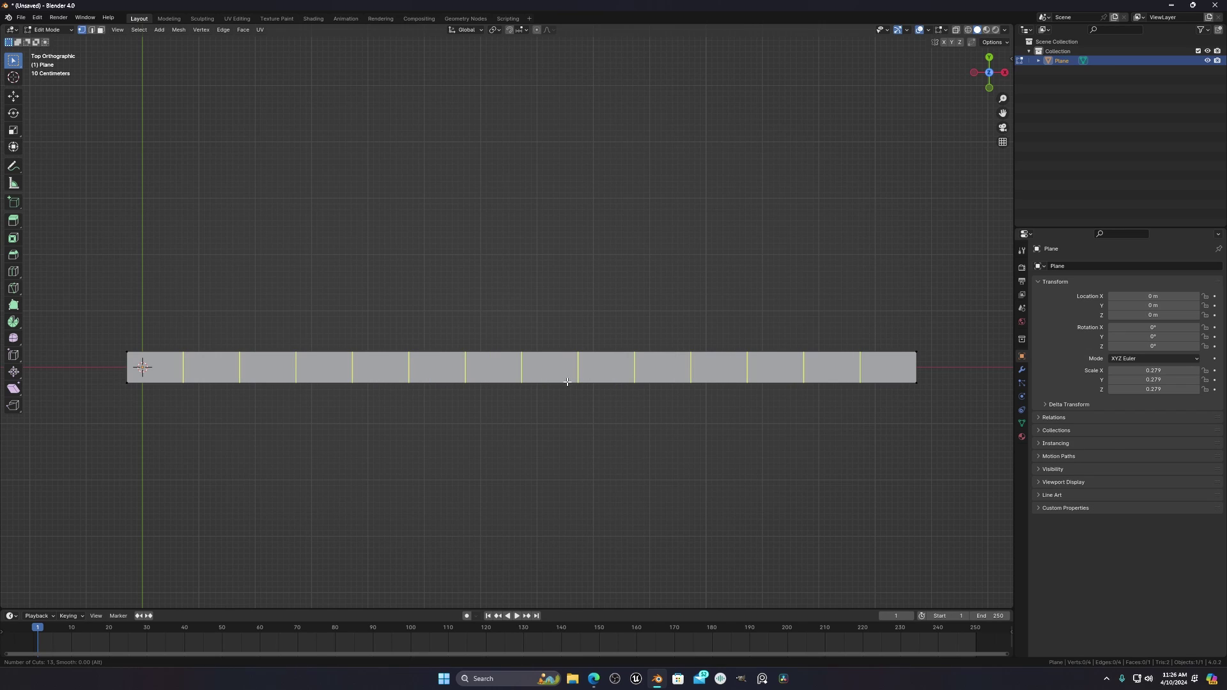
scroll(568, 382, up, 12)
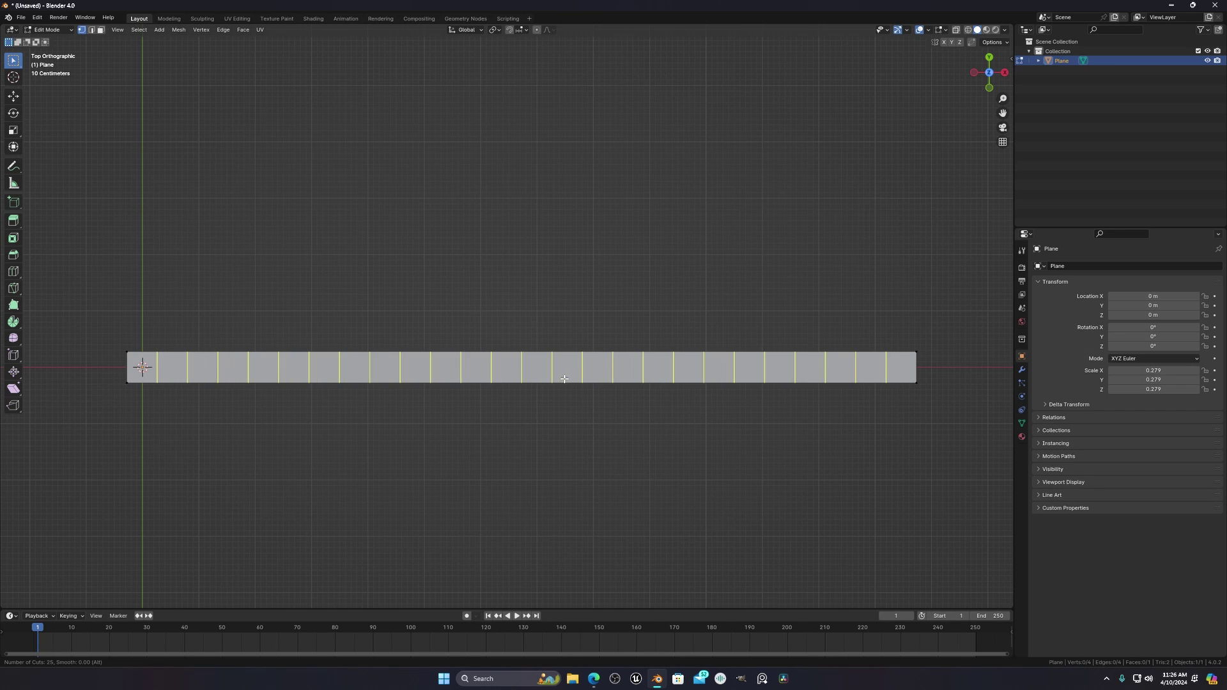
scroll(564, 379, down, 9)
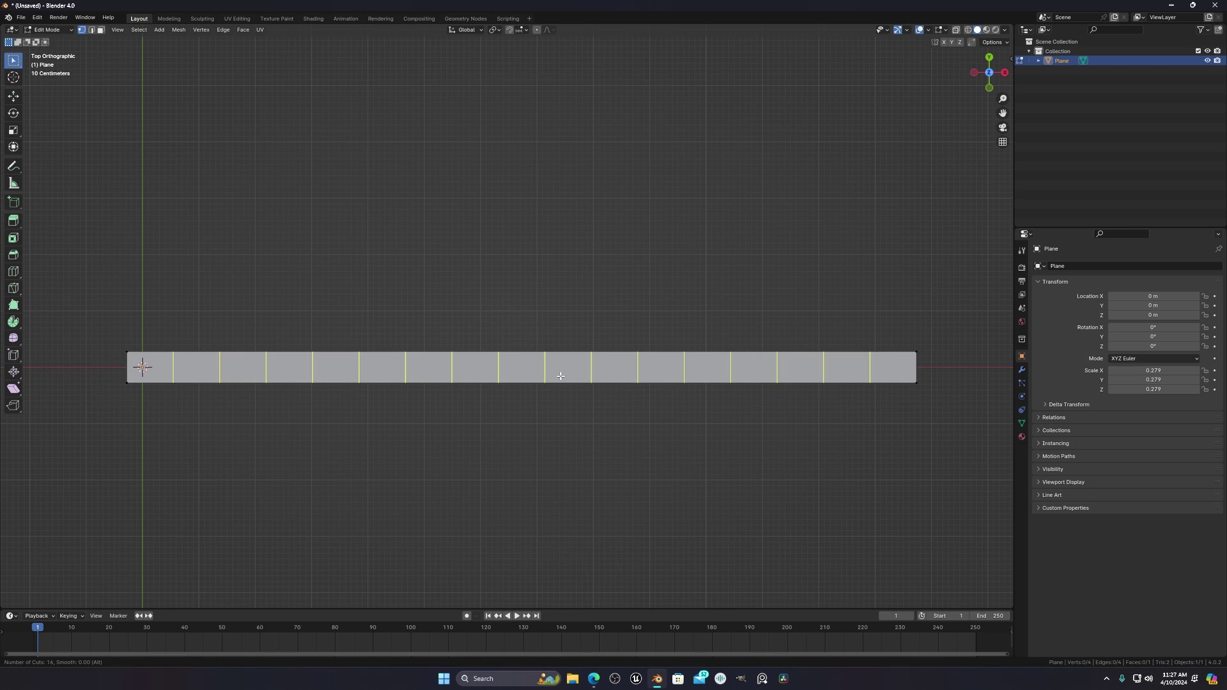
scroll(560, 376, up, 1)
click(560, 377)
right_click(561, 376)
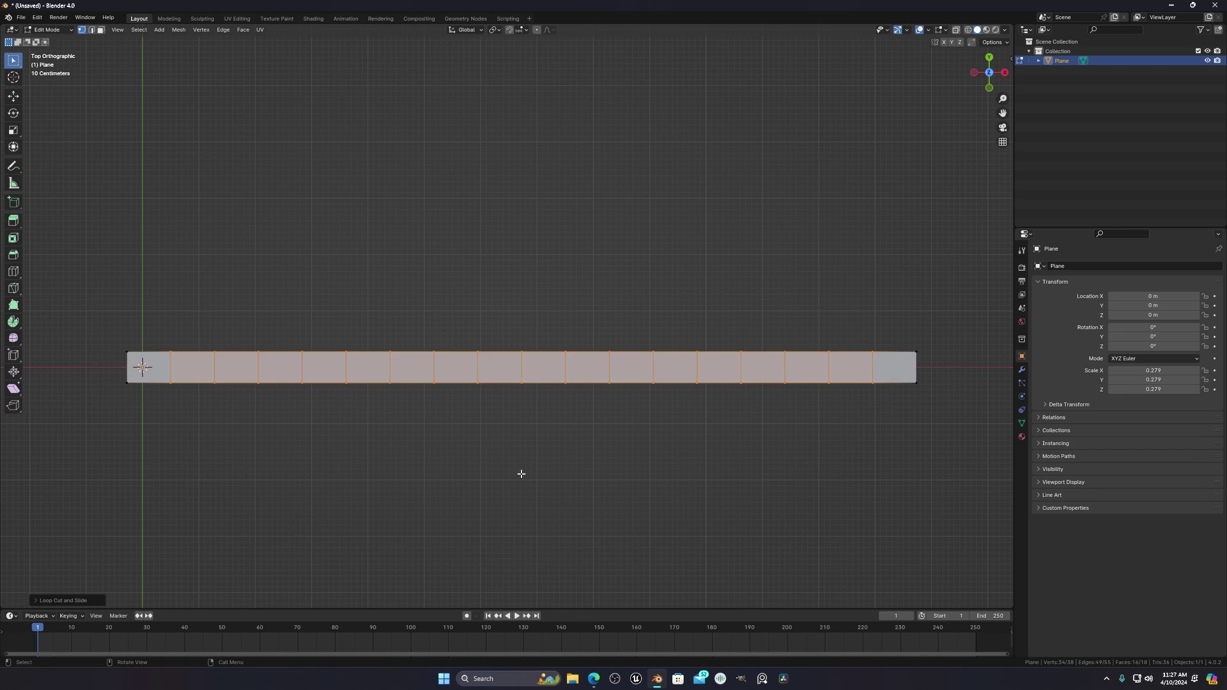
click(520, 474)
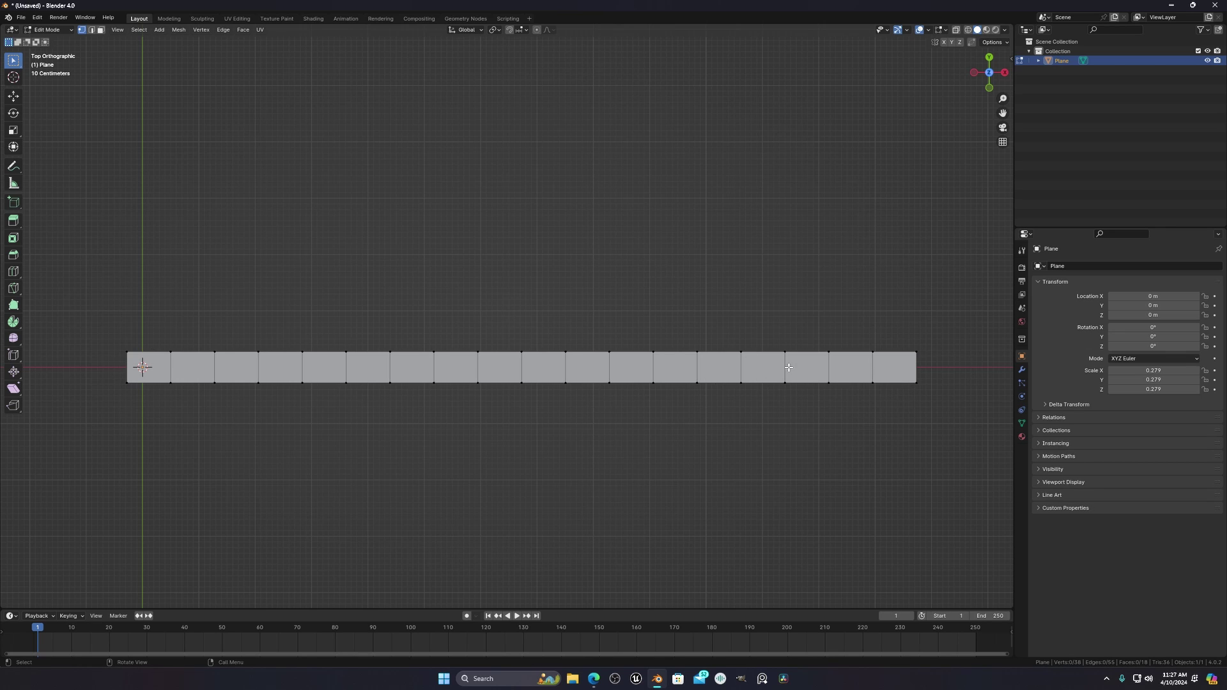
Return the strip to Object Mode and give it Cloth physics.
shift+middle_drag(750, 399, 733, 361)
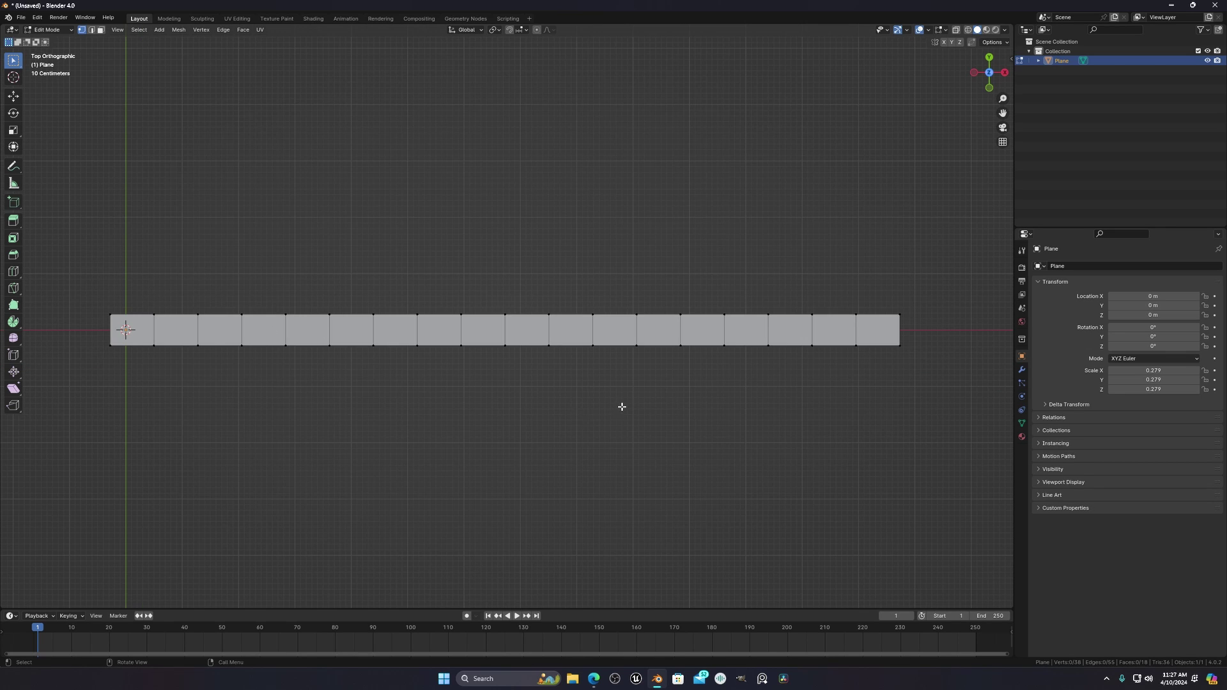
middle_drag(622, 407, 1021, 377)
key(Tab)
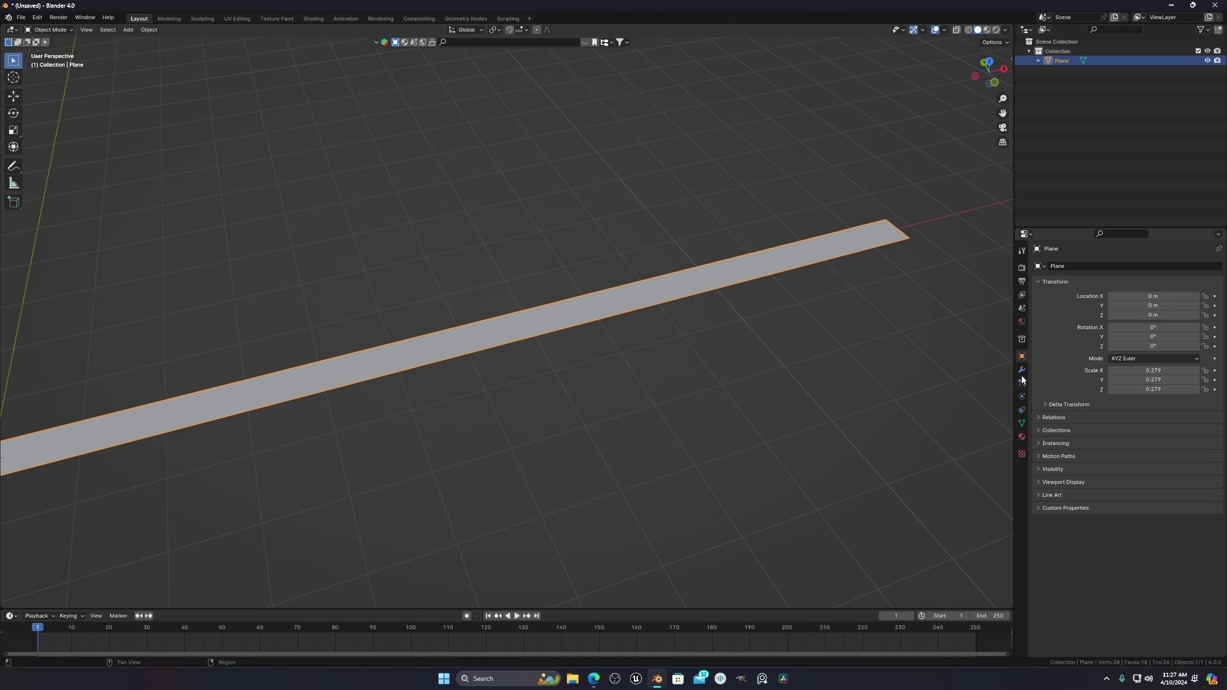
click(1021, 371)
click(1021, 397)
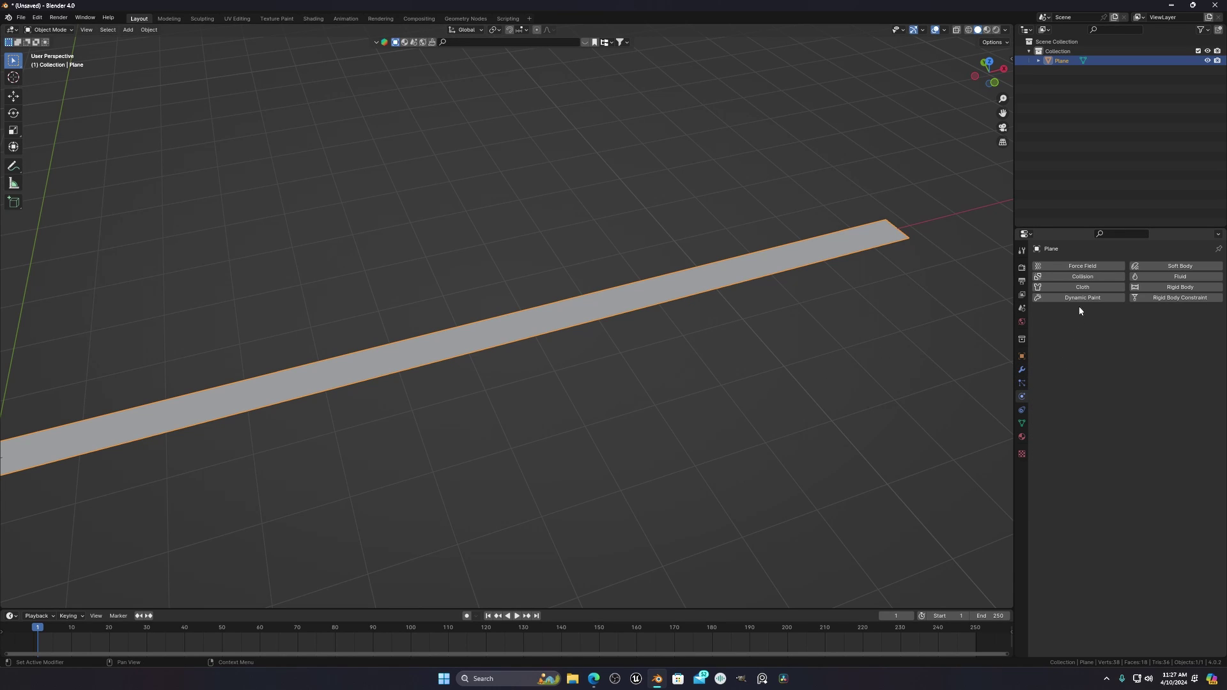
click(1084, 288)
Play the cloth simulation on the strip to preview its motion and rewind to frame 1.
middle_drag(843, 290, 651, 371)
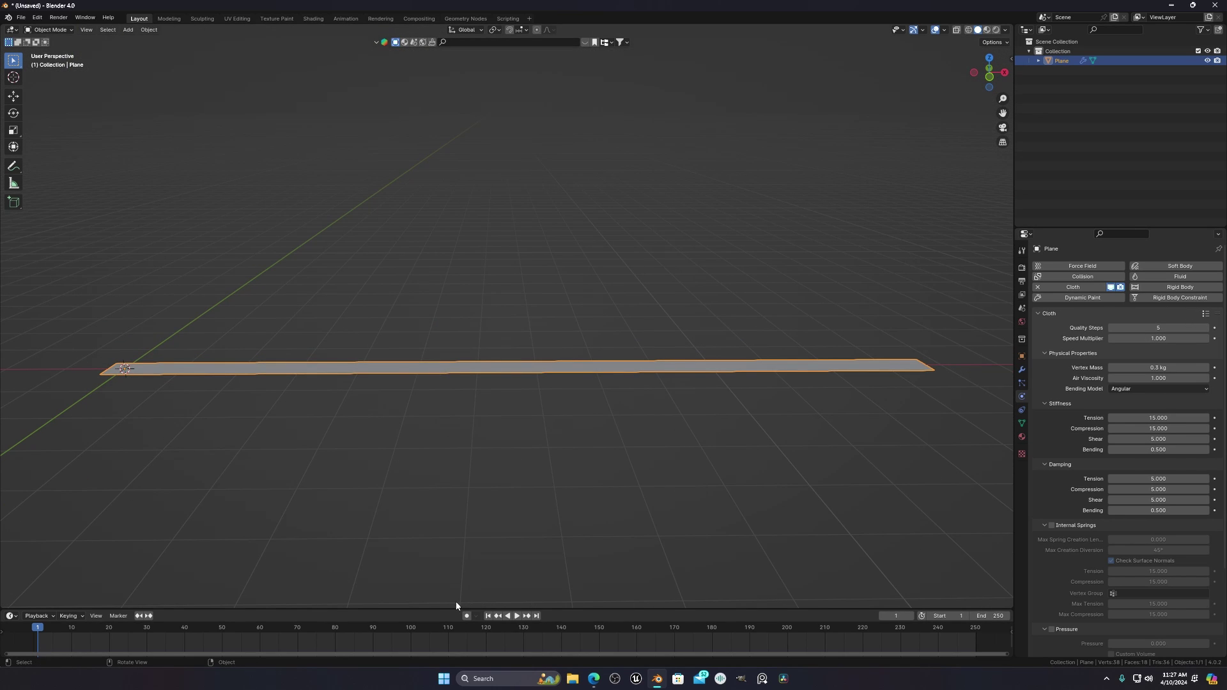
key(space)
key(space)
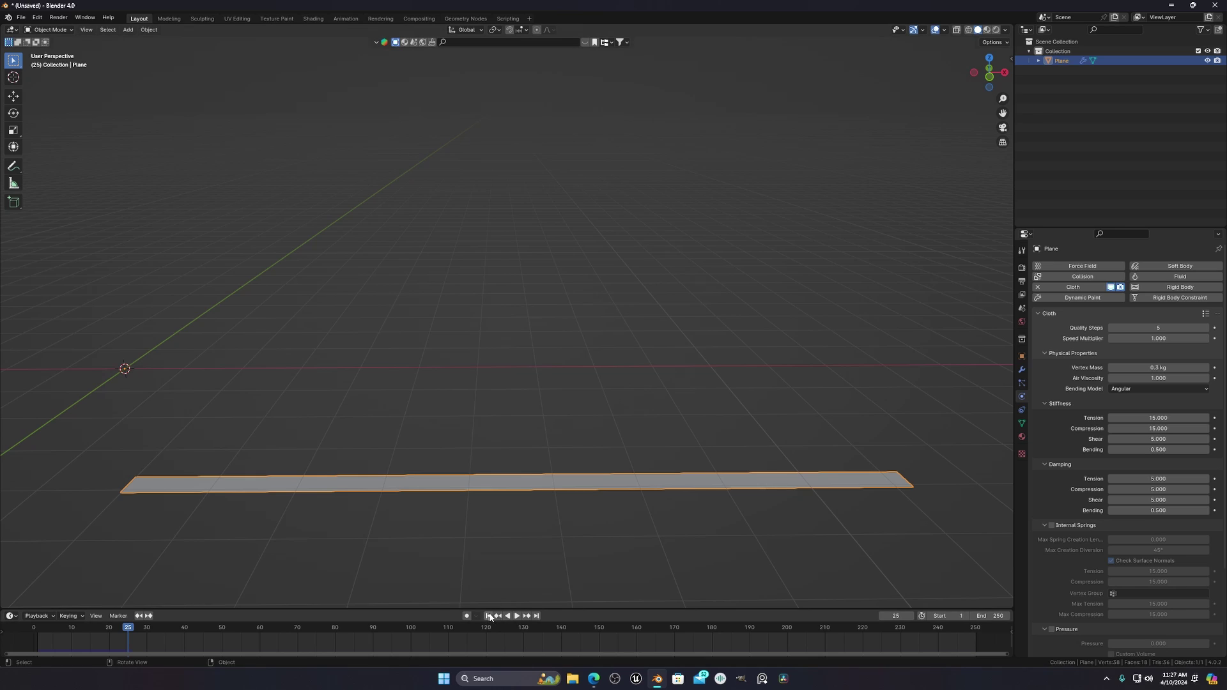
click(488, 616)
scroll(416, 401, down, 5)
scroll(531, 304, up, 3)
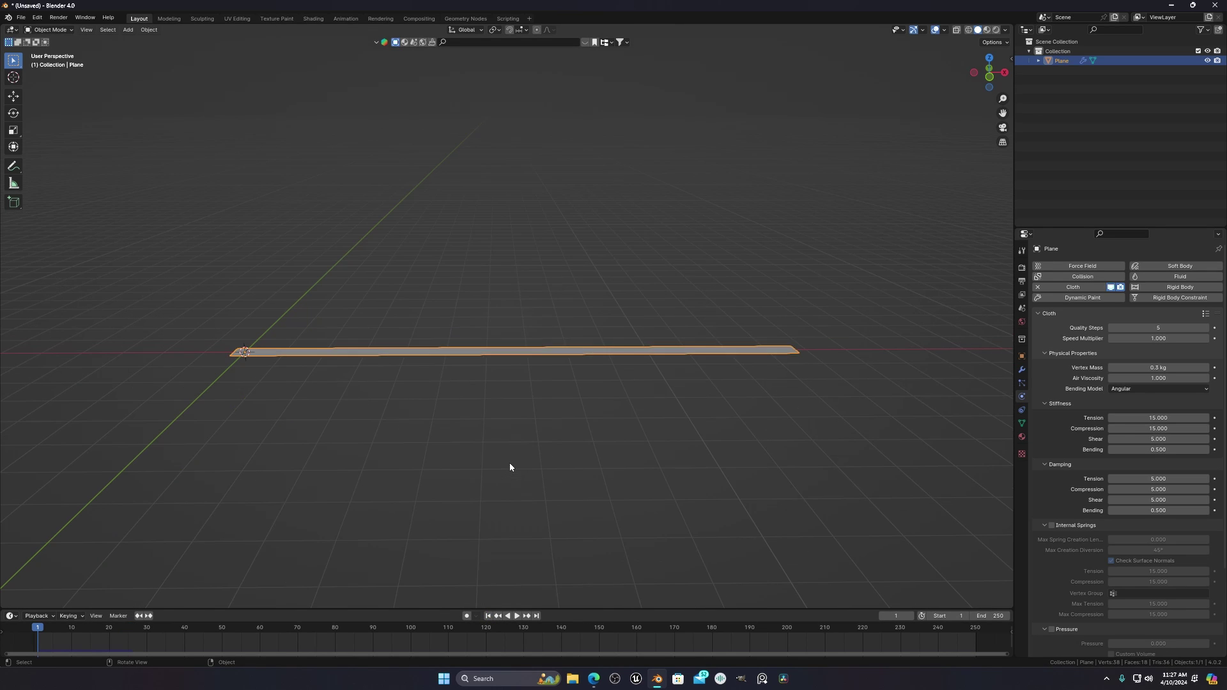
key(space)
key(Escape)
scroll(506, 386, up, 4)
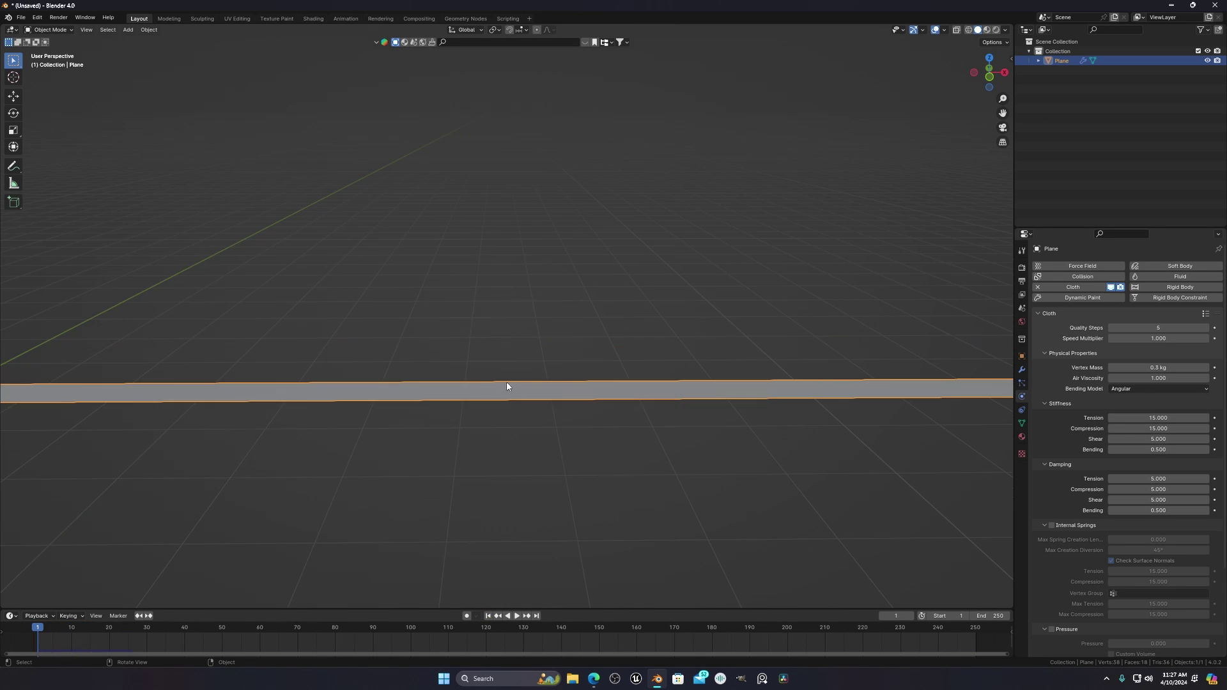
Assign the two end vertices nearest the world origin to a new vertex group named pin with weight 1.000.
key(Tab)
shift+middle_drag(348, 375, 606, 339)
scroll(726, 339, up, 4)
drag(568, 291, 423, 446)
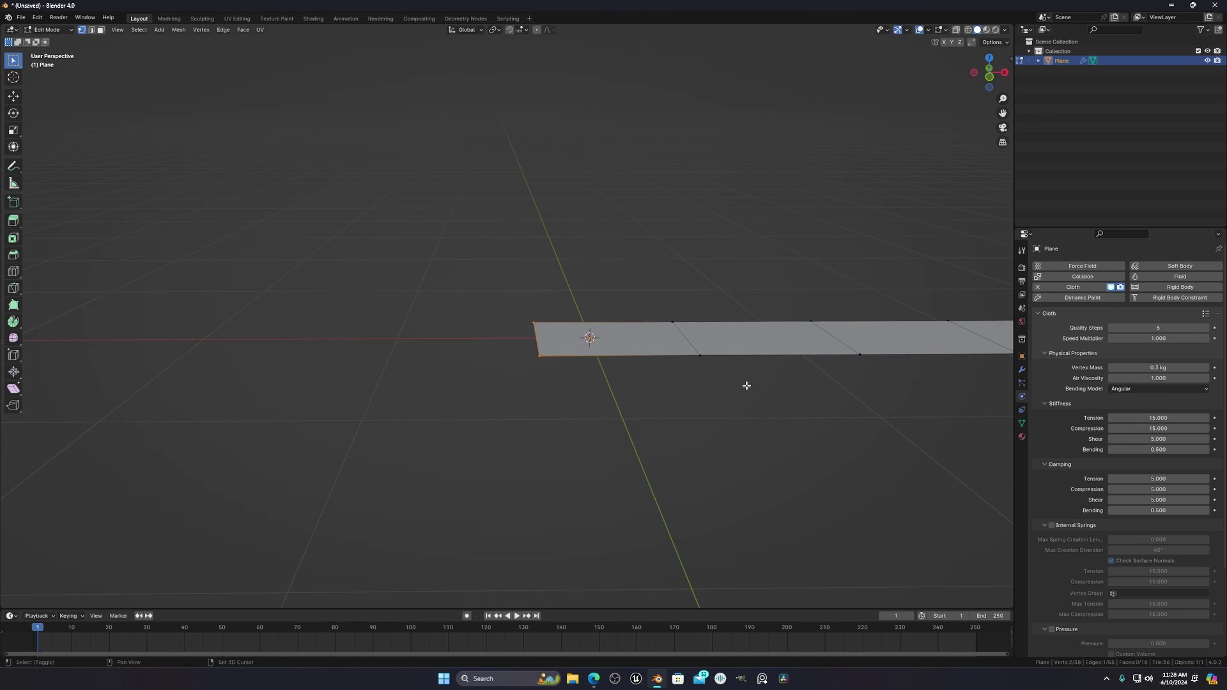
middle_drag(745, 383, 967, 397)
click(1021, 423)
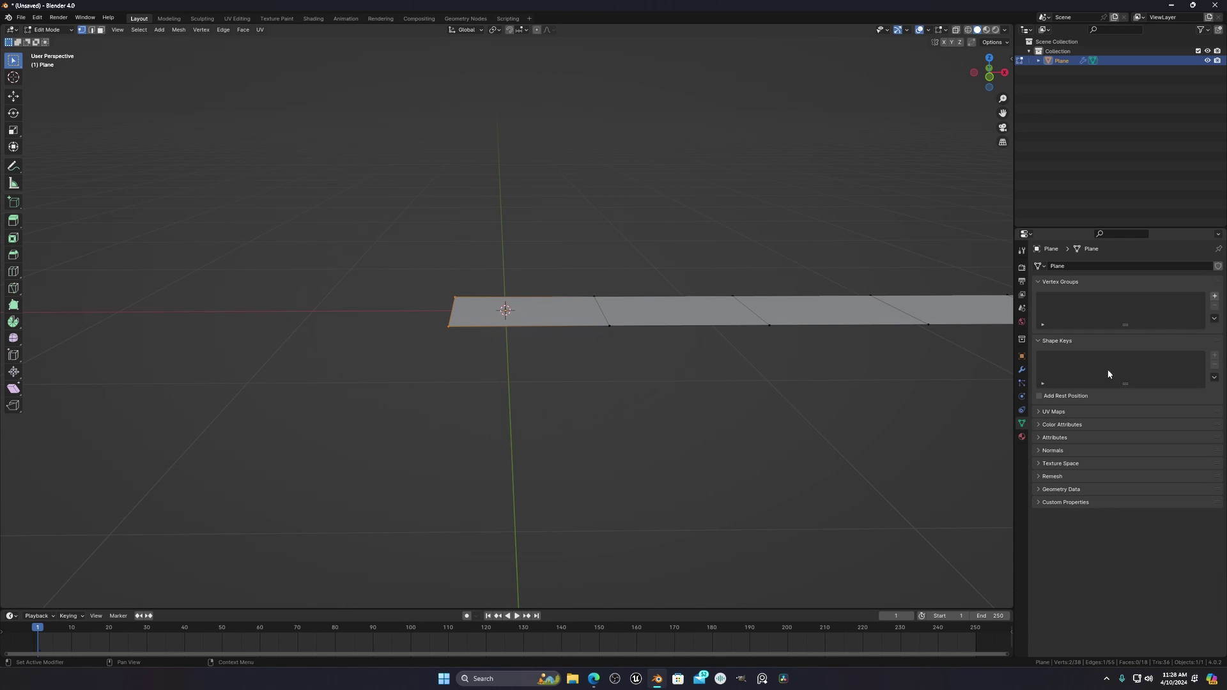
click(1214, 296)
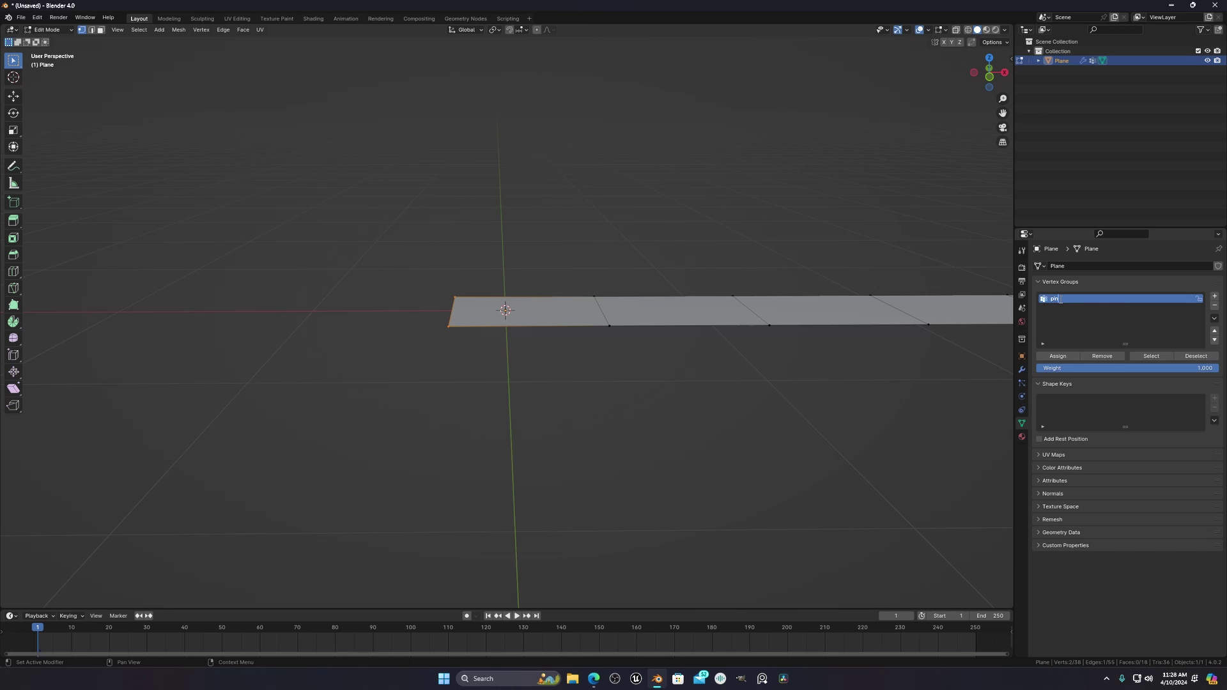
click(1069, 356)
Deselect the vertices and switch the strip to Weight Paint mode to inspect the pin group's weights.
click(863, 411)
click(61, 30)
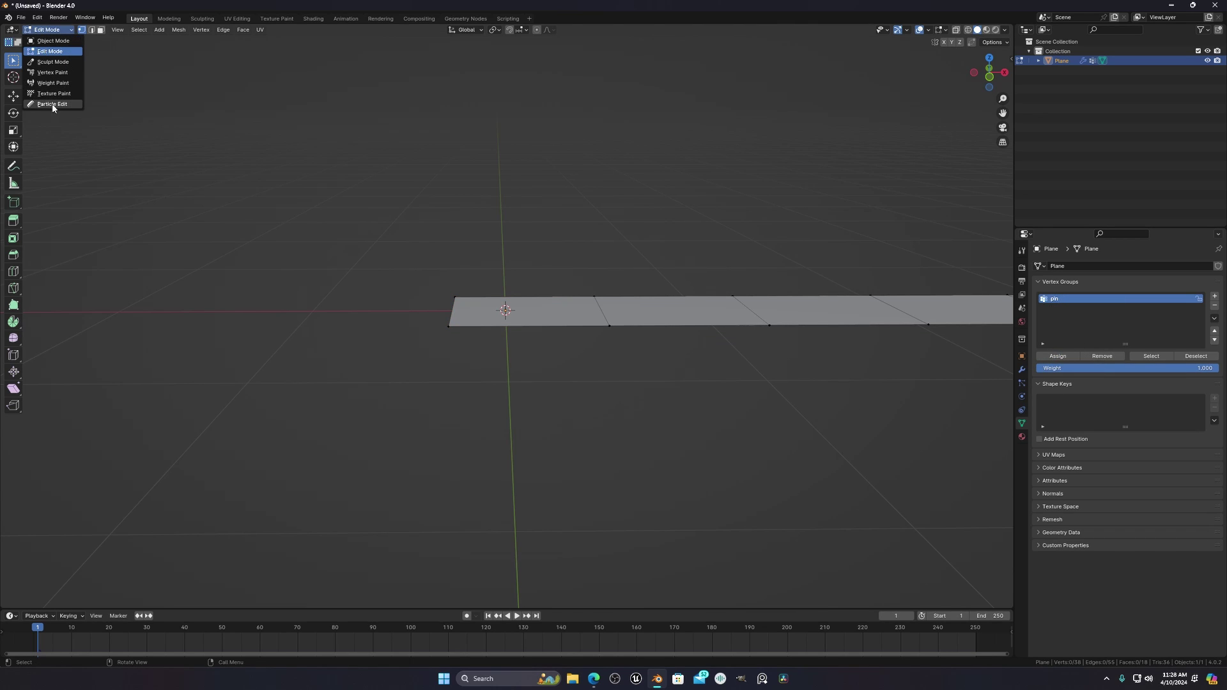
click(52, 83)
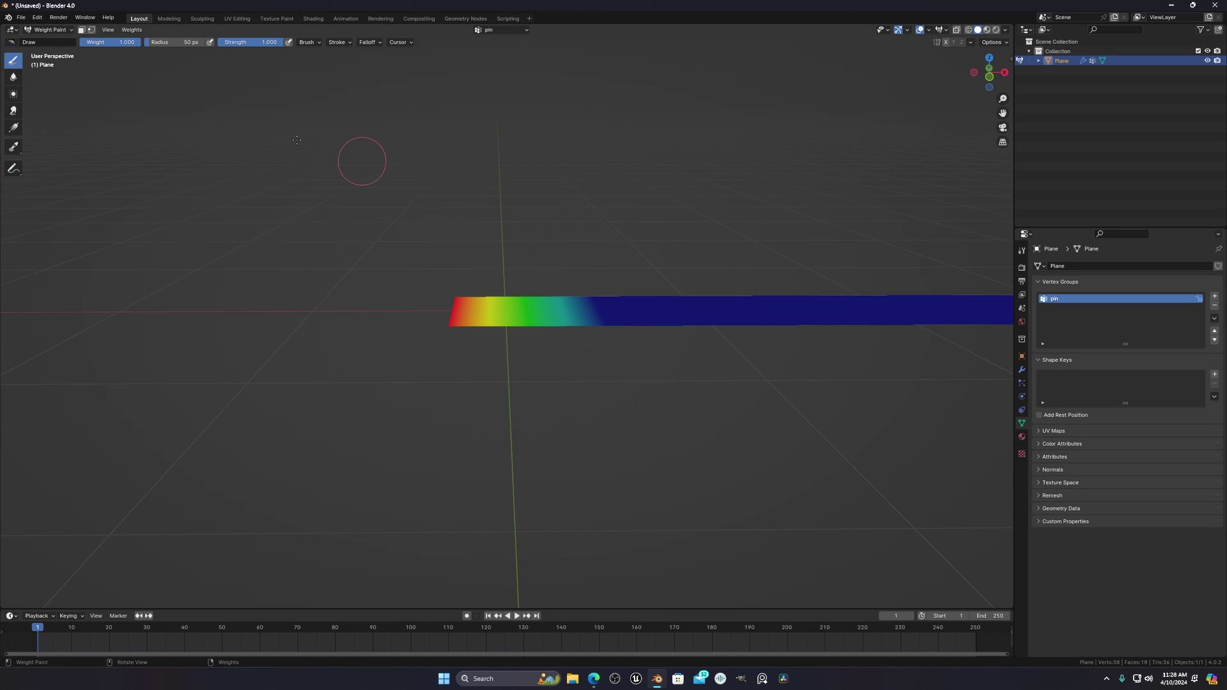
Return the strip to Object Mode and bring up its cloth physics settings.
click(50, 29)
click(46, 40)
click(1022, 411)
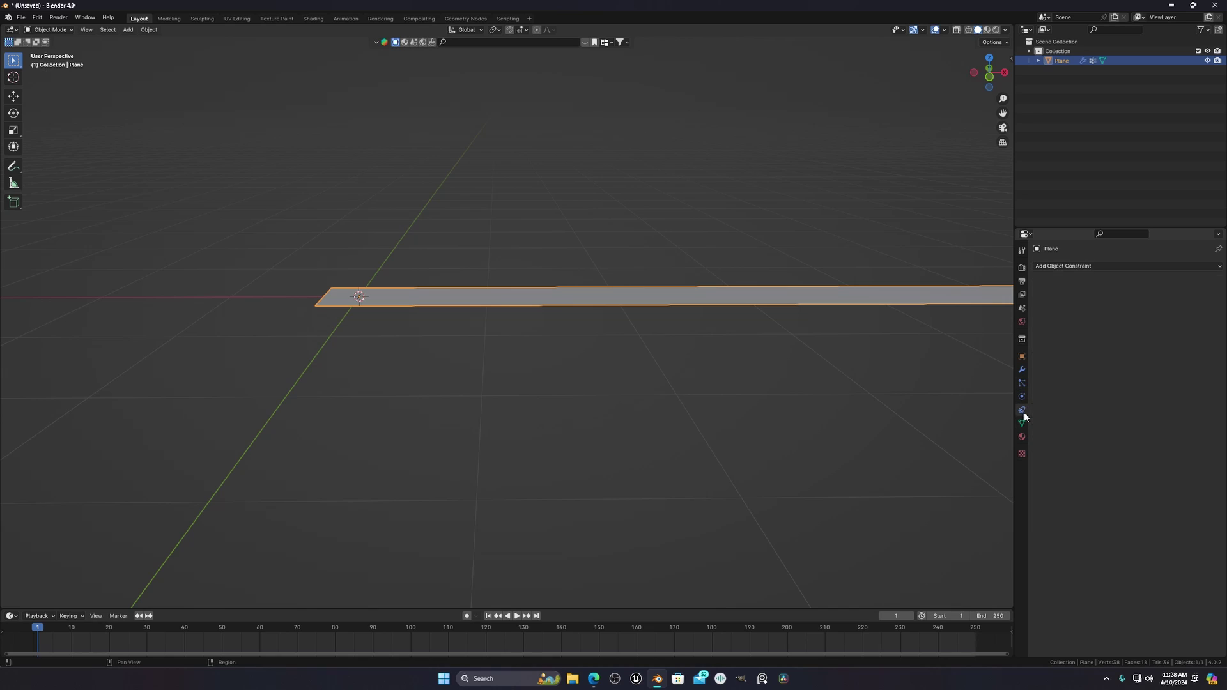
click(1022, 396)
scroll(1088, 414, down, 4)
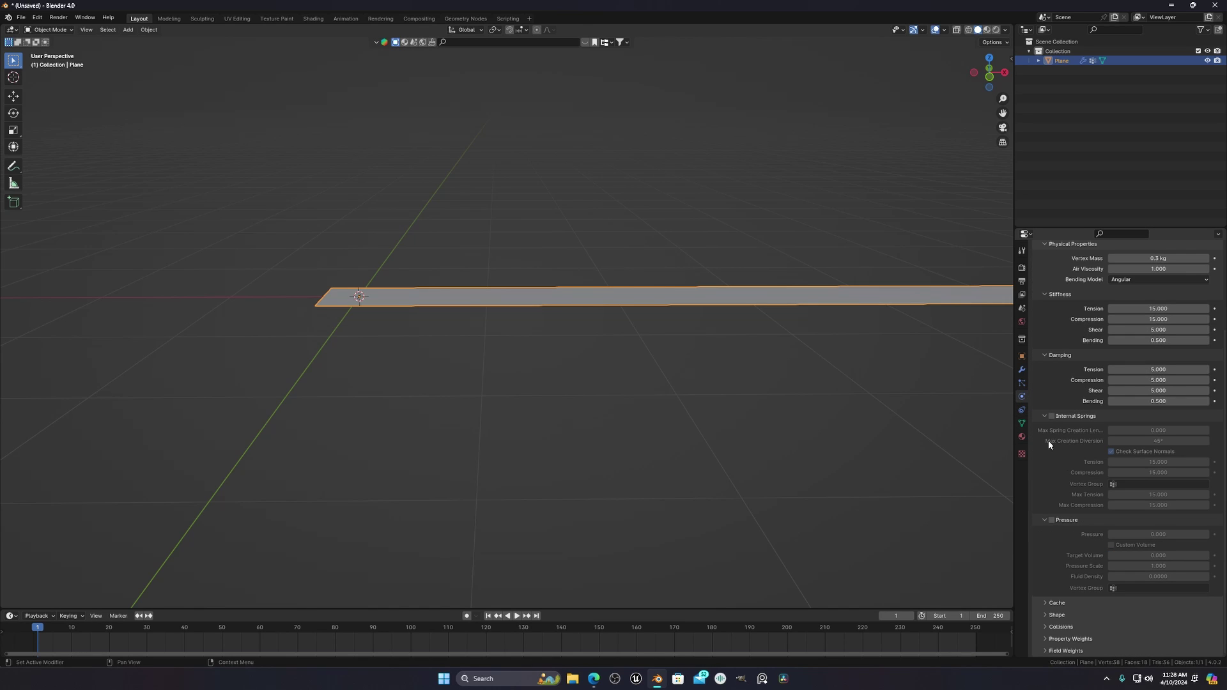
Collapse the Internal Springs and Pressure settings, and set the cloth's Pin Group under Shape to the pin vertex group.
click(1045, 419)
click(1045, 520)
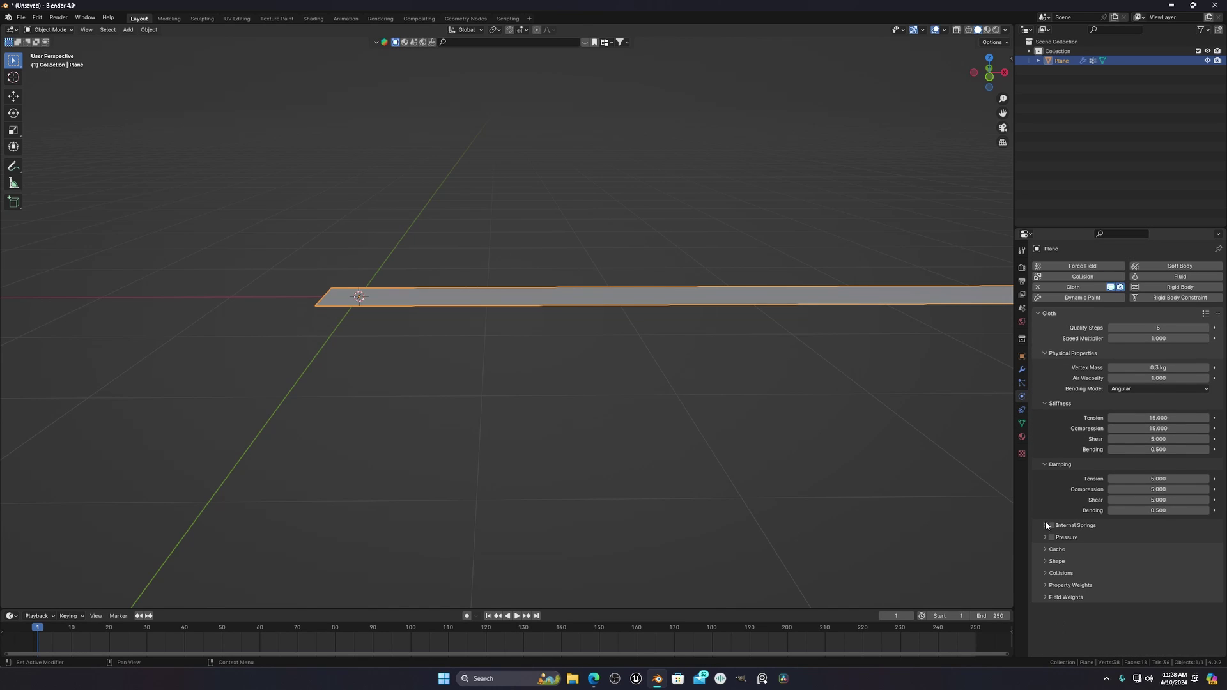
click(1043, 561)
scroll(1051, 562, down, 1)
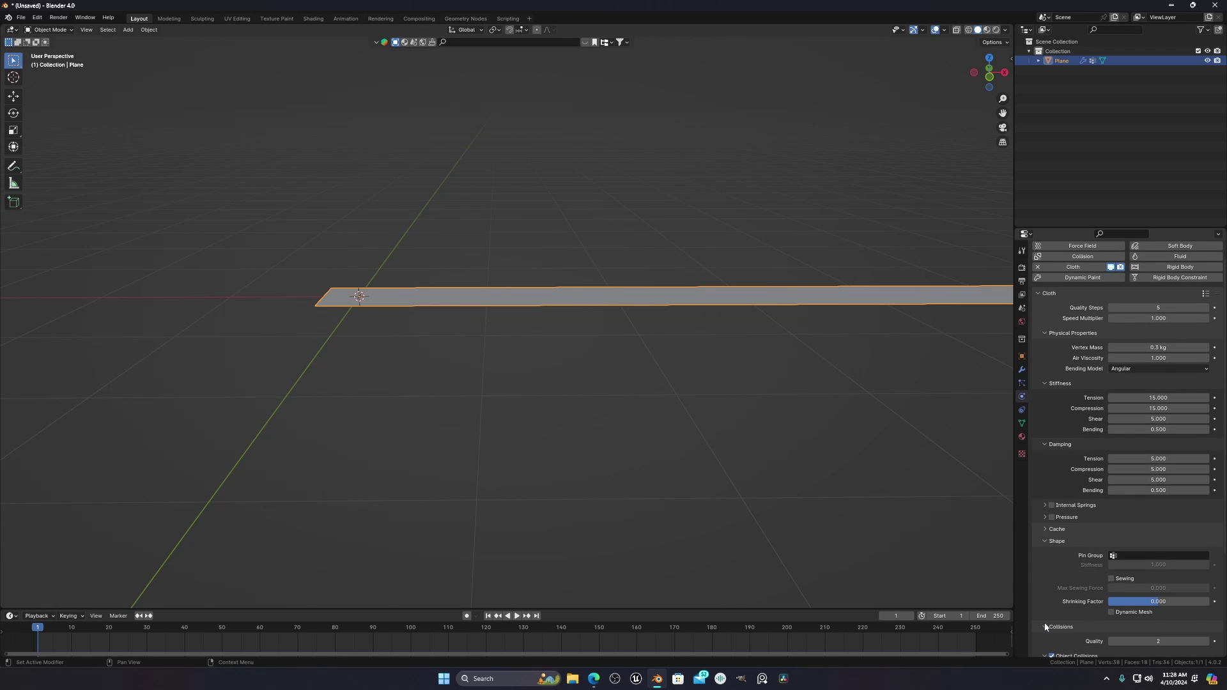
click(1051, 529)
scroll(1143, 549, down, 5)
scroll(1148, 554, down, 4)
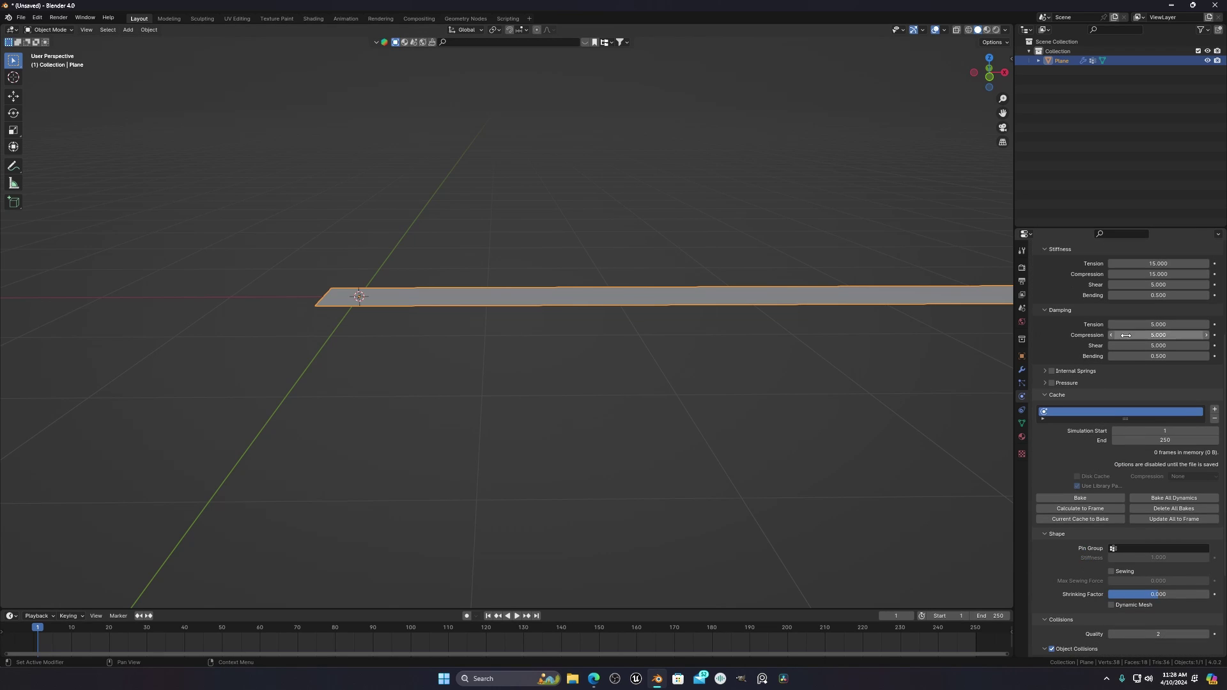
scroll(1162, 480, down, 2)
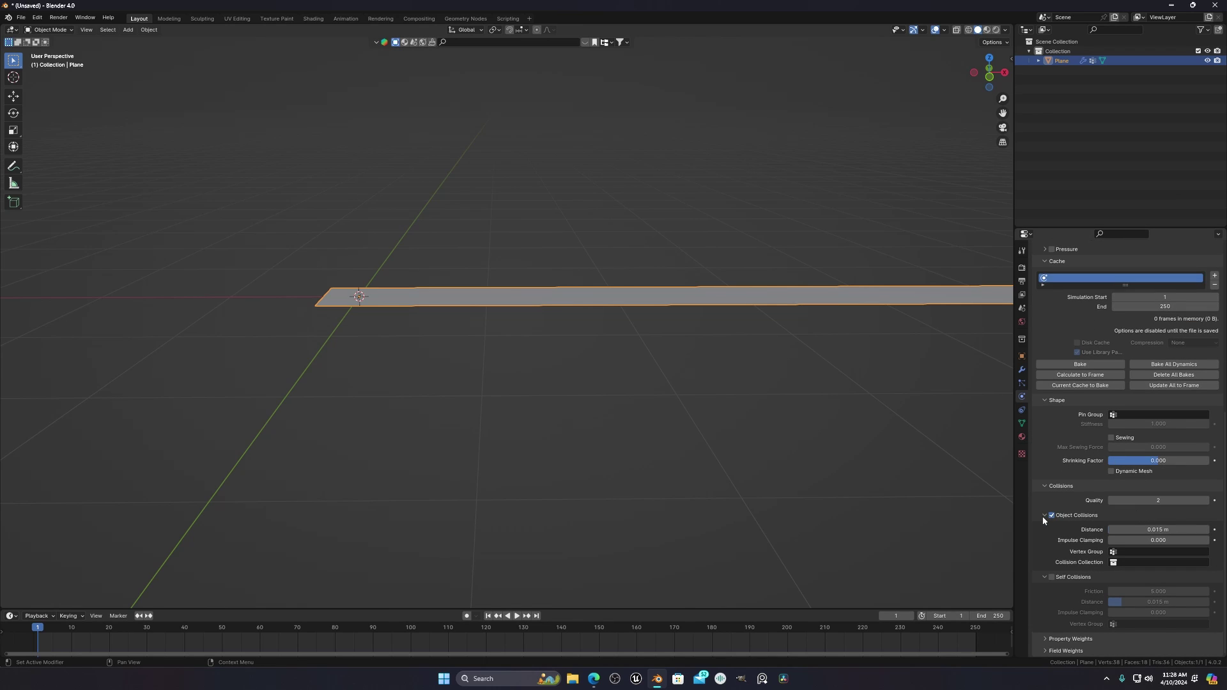
click(1106, 416)
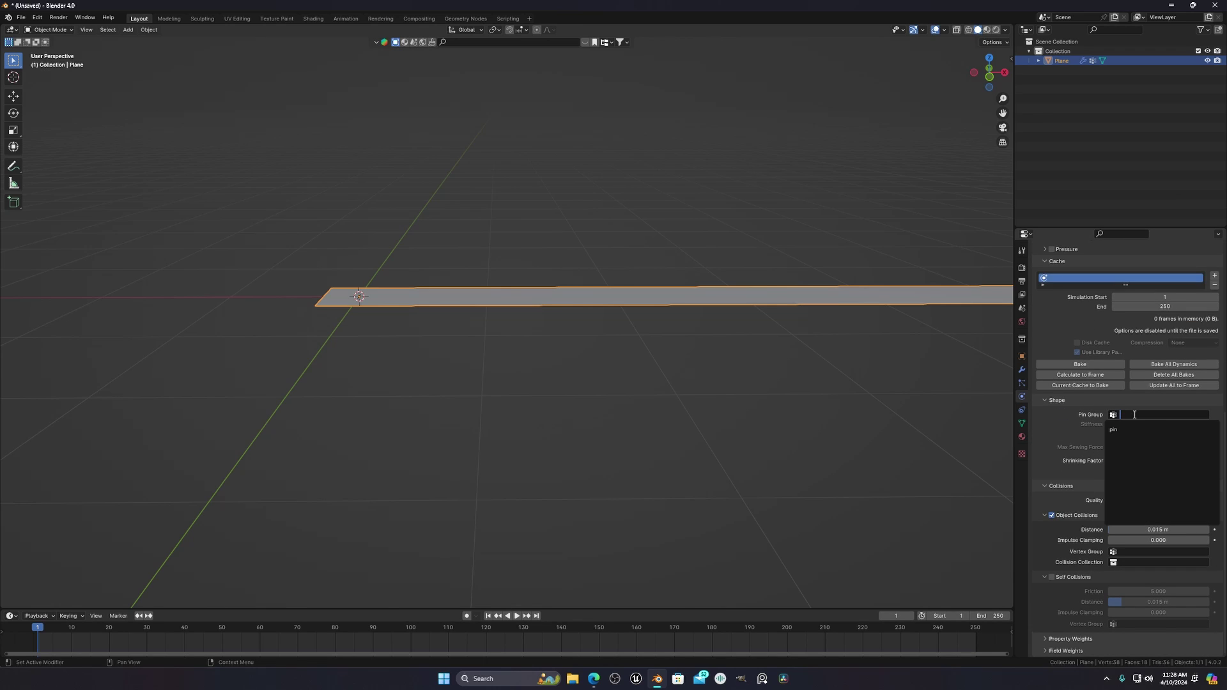
click(1147, 431)
scroll(1024, 389, up, 10)
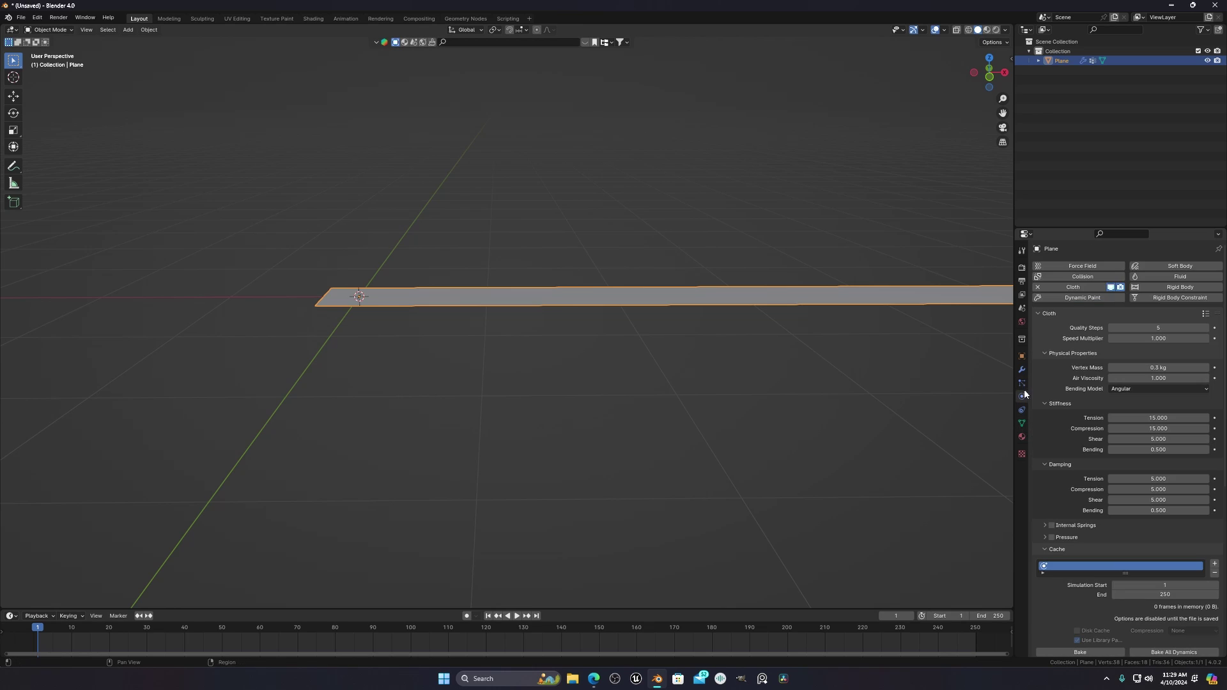
scroll(1147, 446, down, 10)
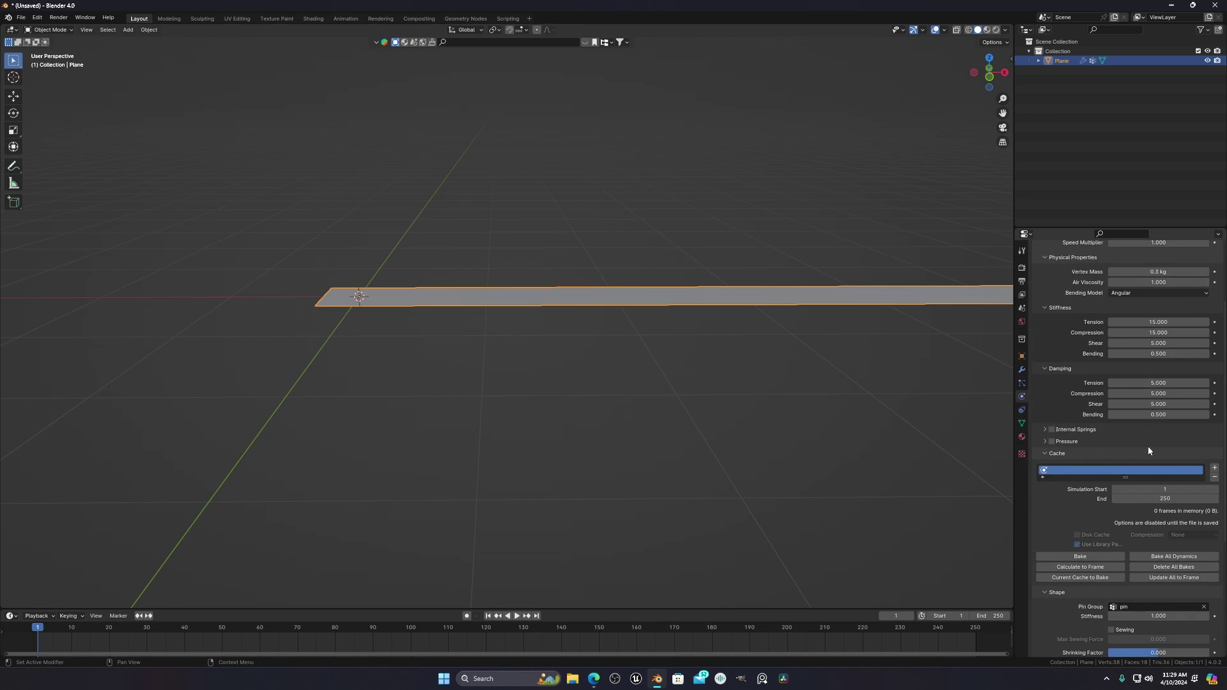
Deselect the strip, play the pinned cloth simulation to watch the strip swing, and rewind to frame 1.
click(823, 457)
click(516, 616)
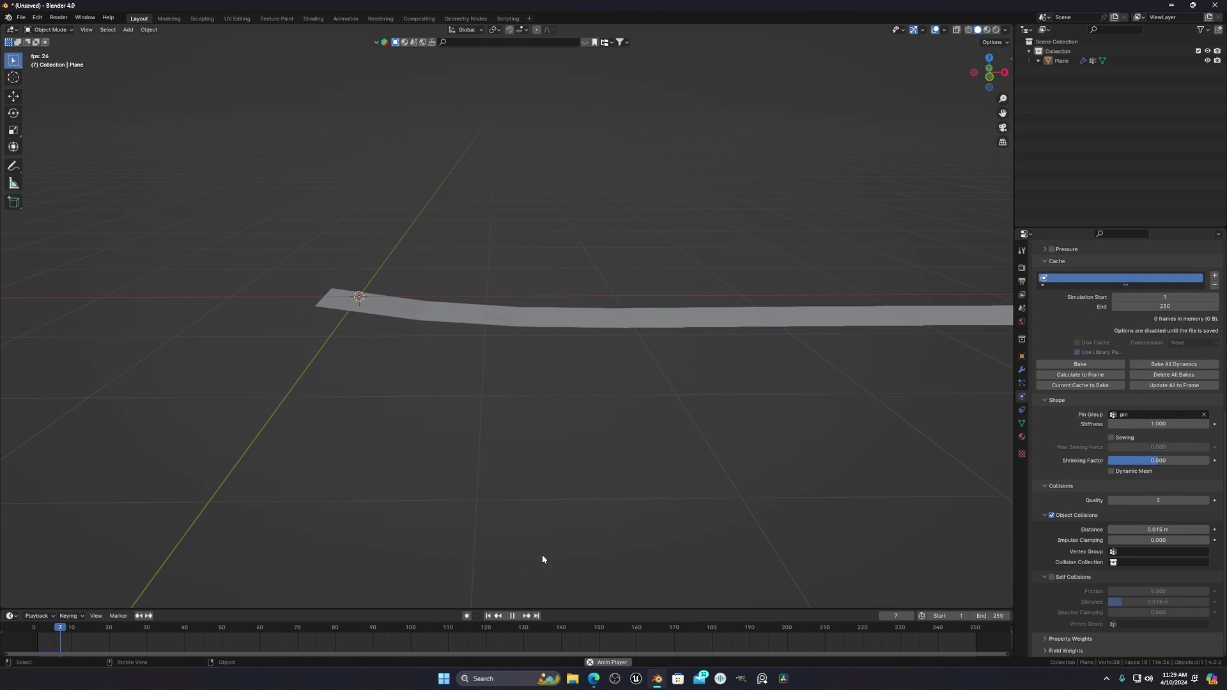
middle_drag(541, 558, 642, 413)
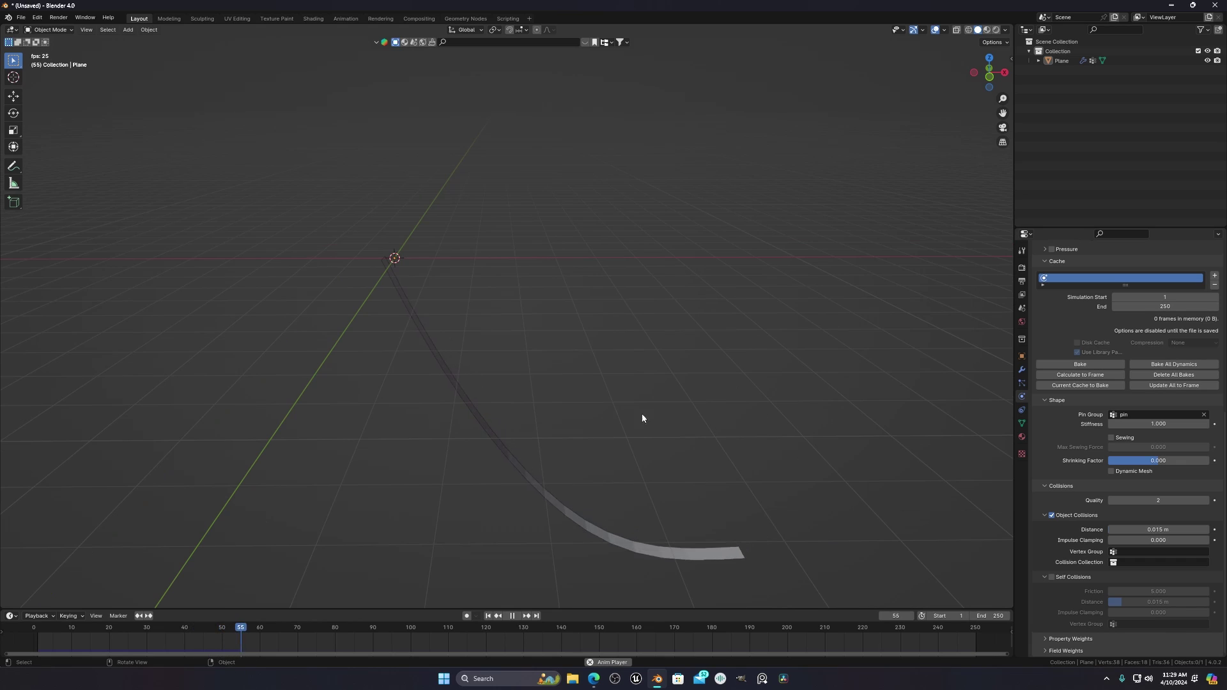
middle_drag(548, 492, 524, 520)
key(space)
click(488, 616)
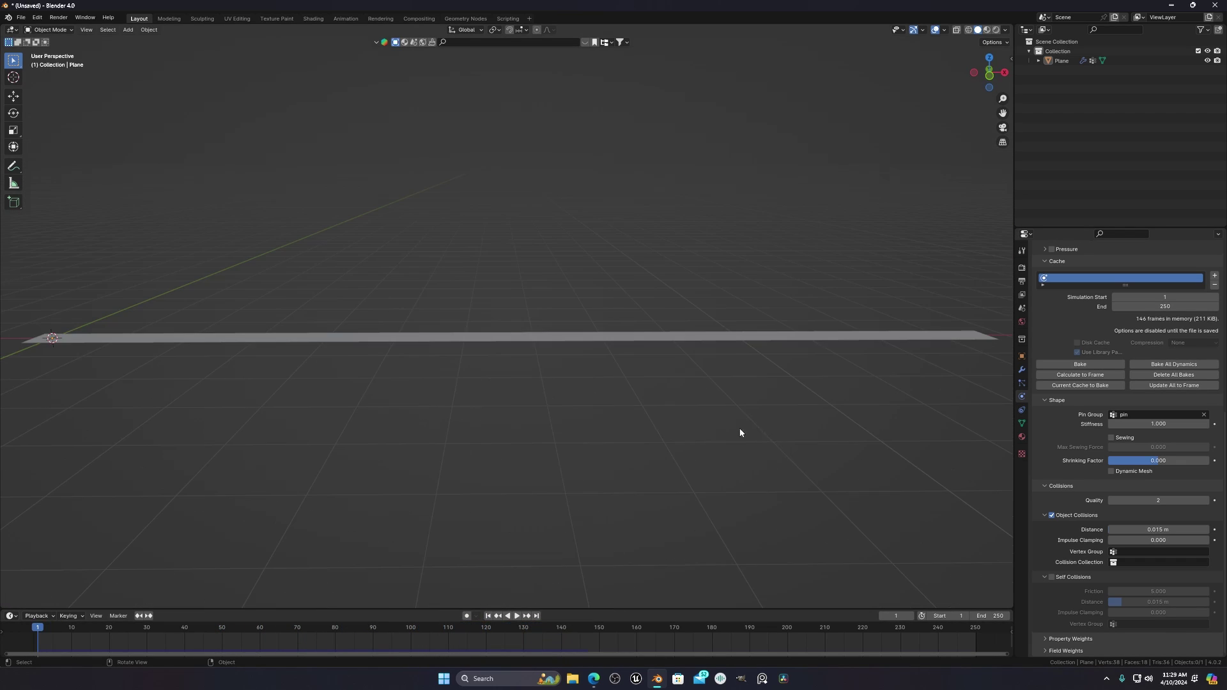
Add a cube mesh at the world origin.
key(grave)
click(693, 407)
key(grave)
click(602, 323)
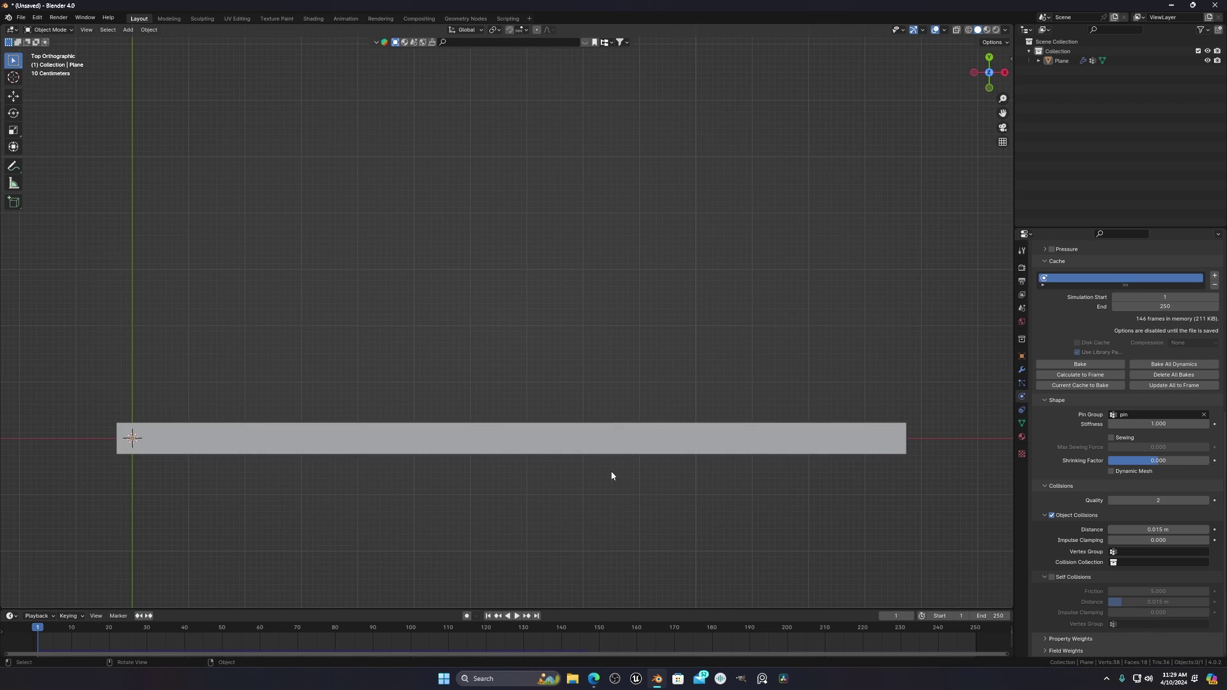
middle_drag(611, 473, 575, 438)
key(shift+a)
mouse_move(404, 440)
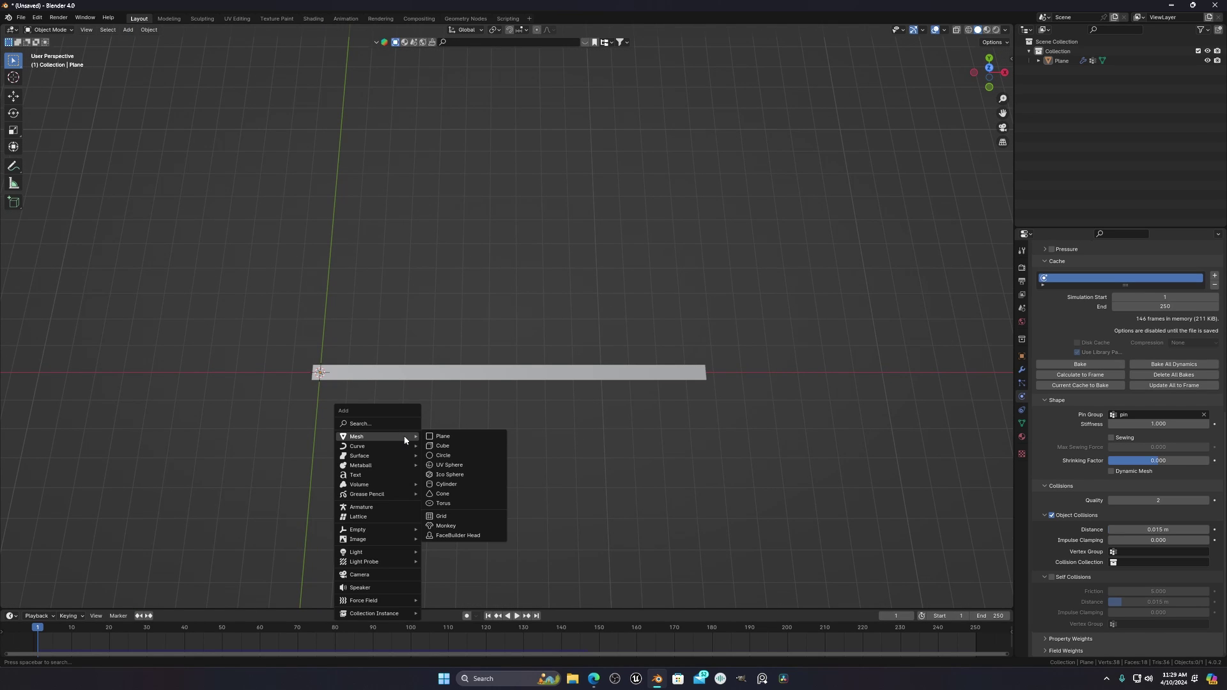
click(444, 446)
Move the cube in the front view to just below the middle of the strip.
key(grave)
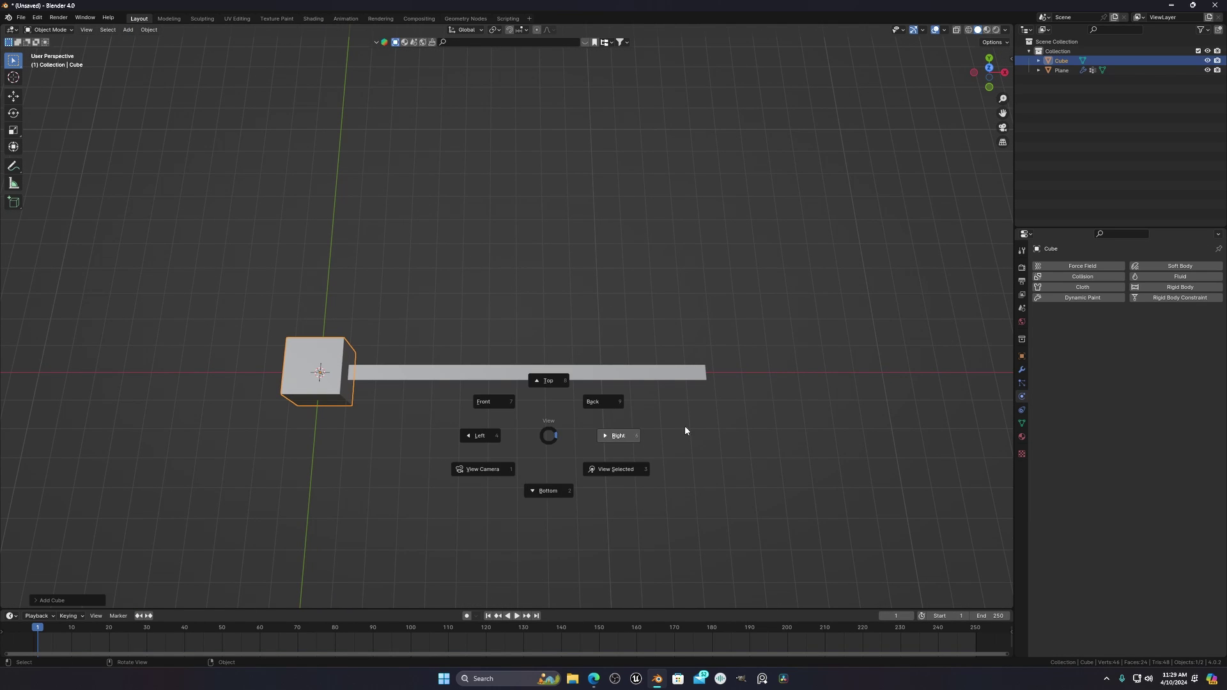
click(685, 427)
key(grave)
click(583, 335)
scroll(438, 340, up, 3)
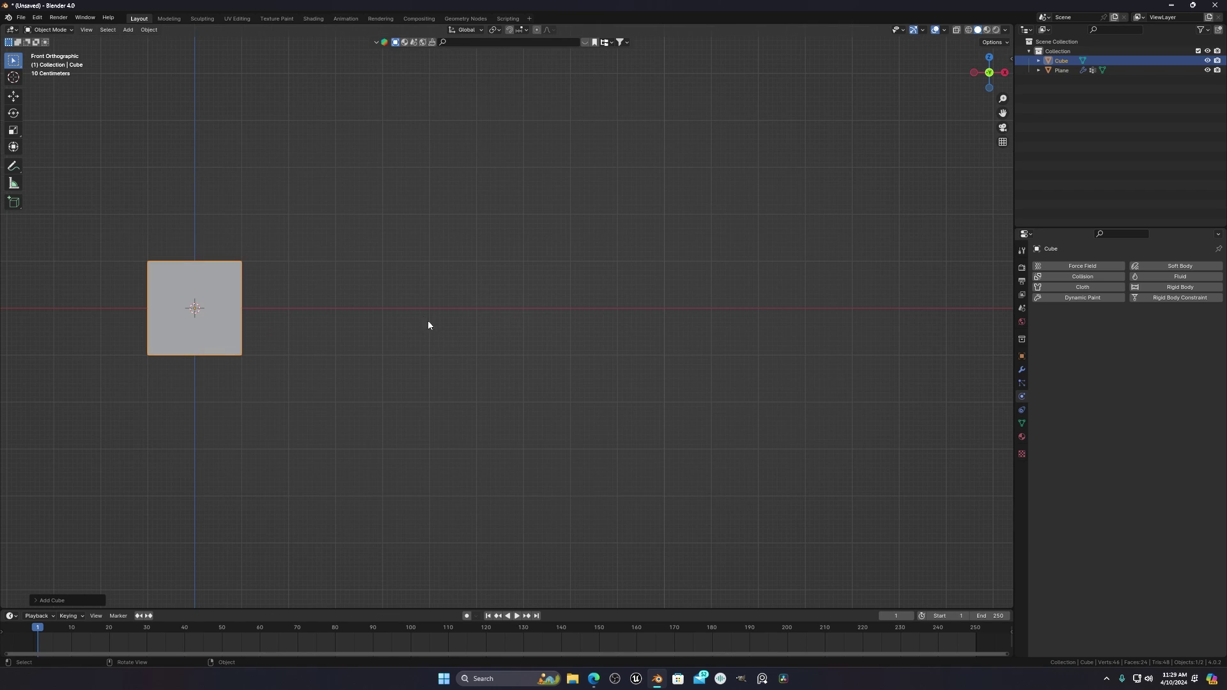
key(g)
click(652, 398)
Play the simulation with the cube beneath the strip and rewind to frame 1.
middle_drag(652, 397, 504, 542)
key(space)
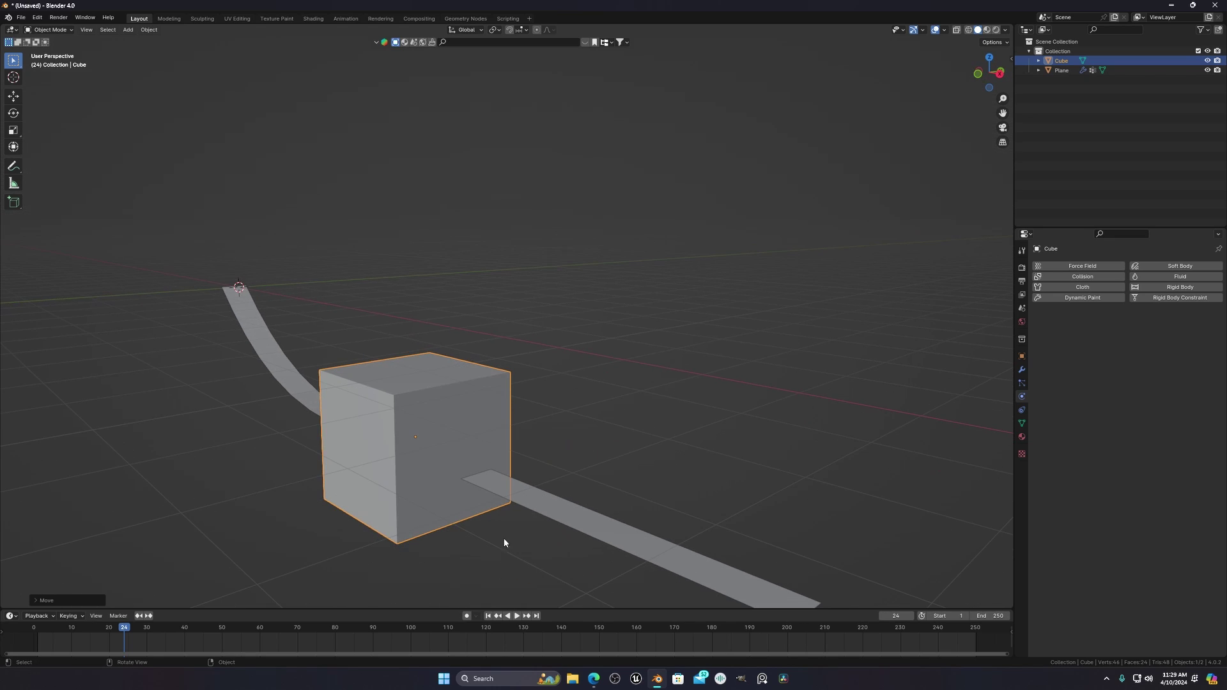
key(shift+Left)
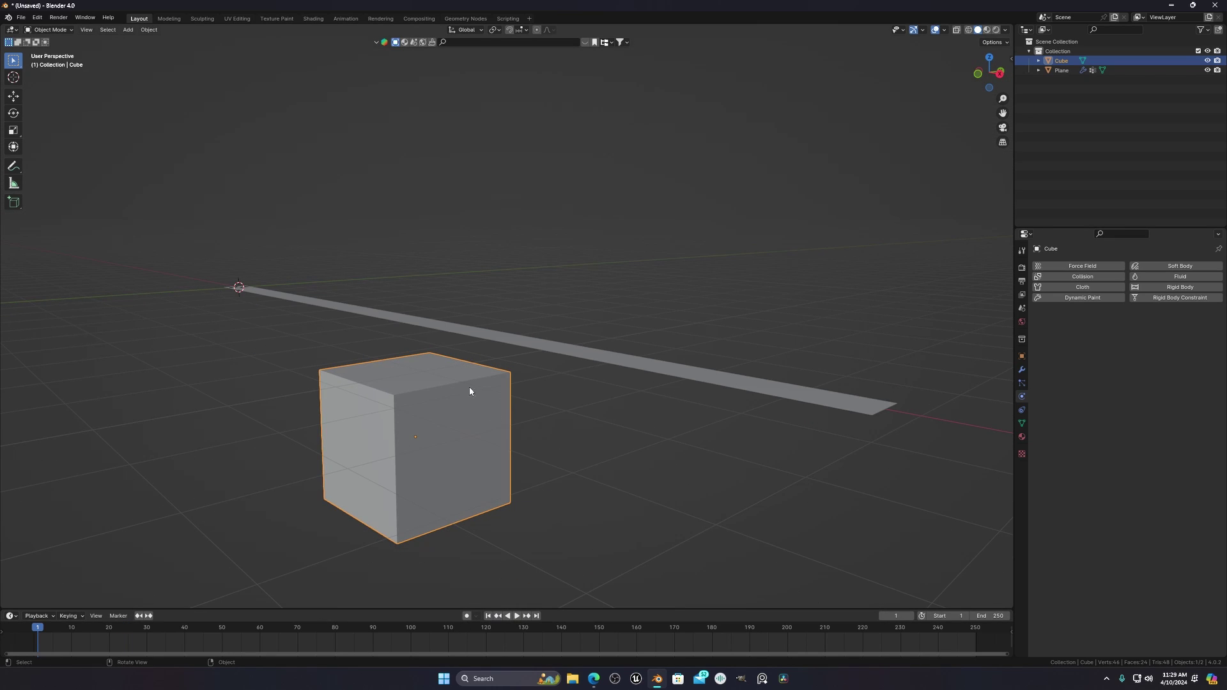
middle_drag(469, 386, 420, 460)
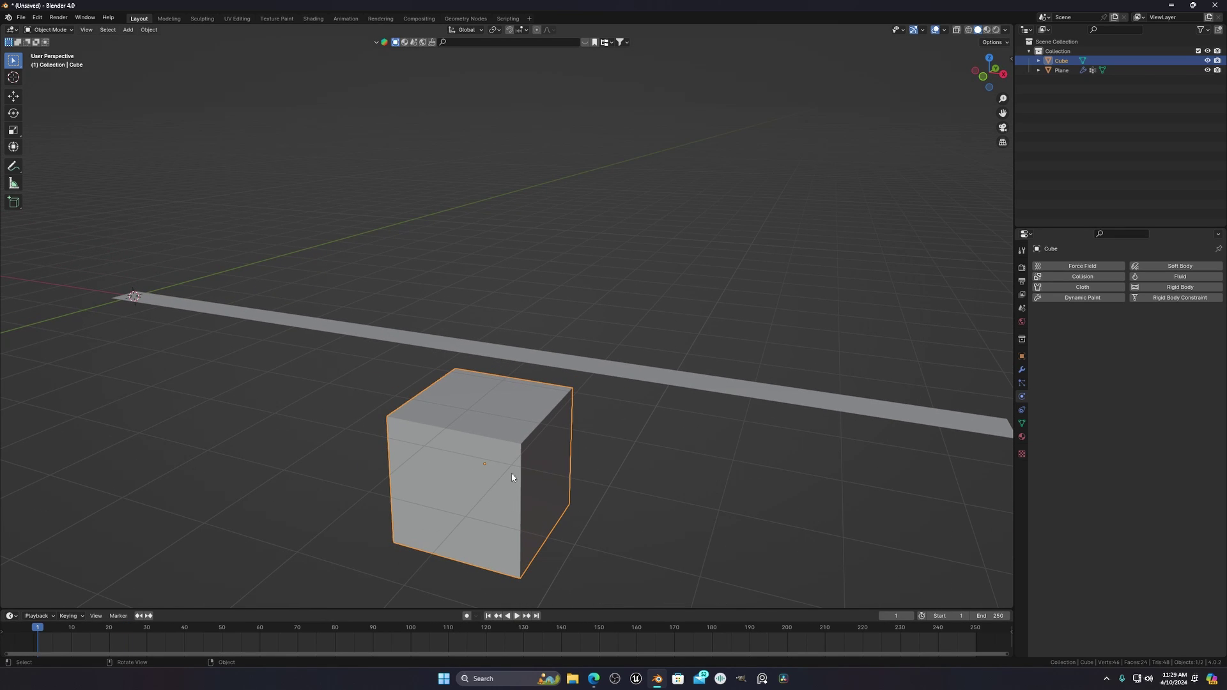
Give the cube Collision physics with soft body and cloth Damping 1.000, Thickness Outer 0.001, Inner 0.003, and Field Absorption 1.00.
click(1073, 277)
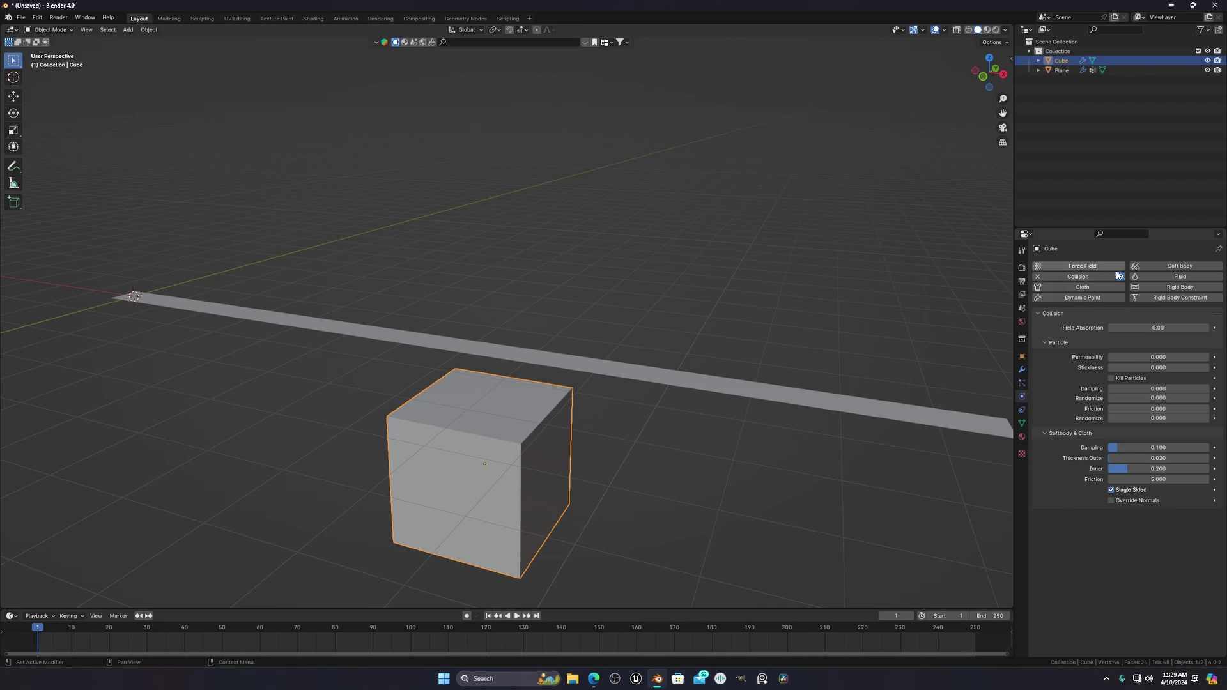
drag(1164, 447, 1209, 447)
click(1177, 459)
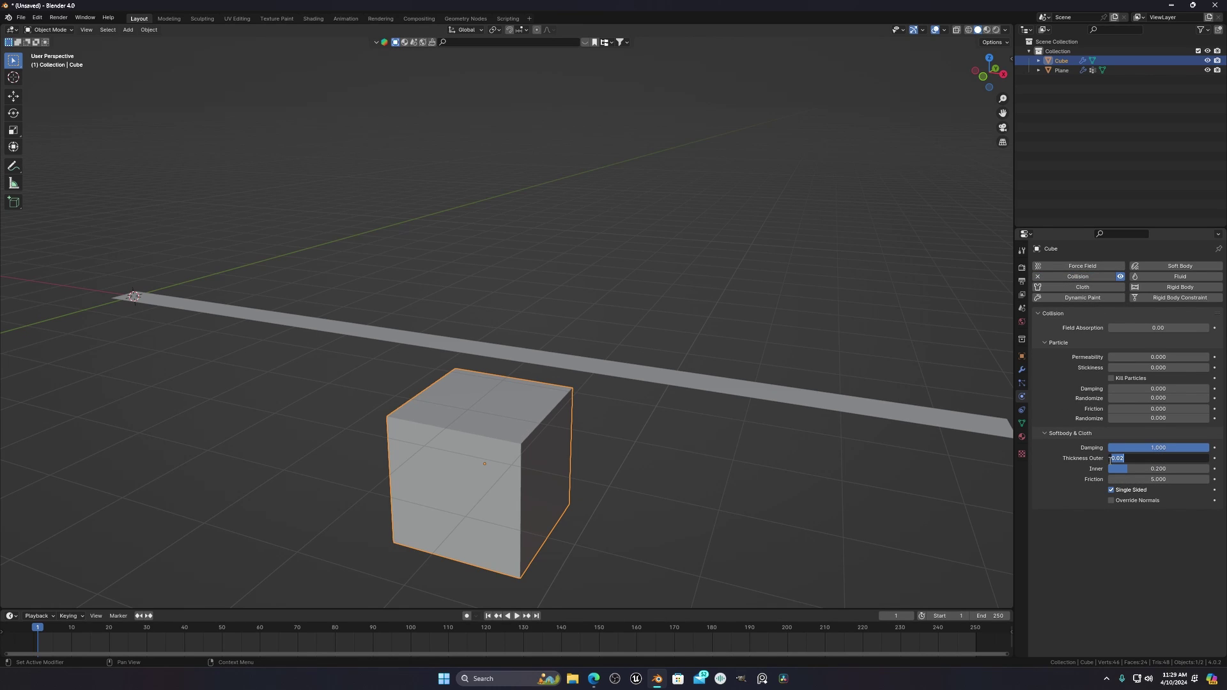
text(0.001)
click(1160, 469)
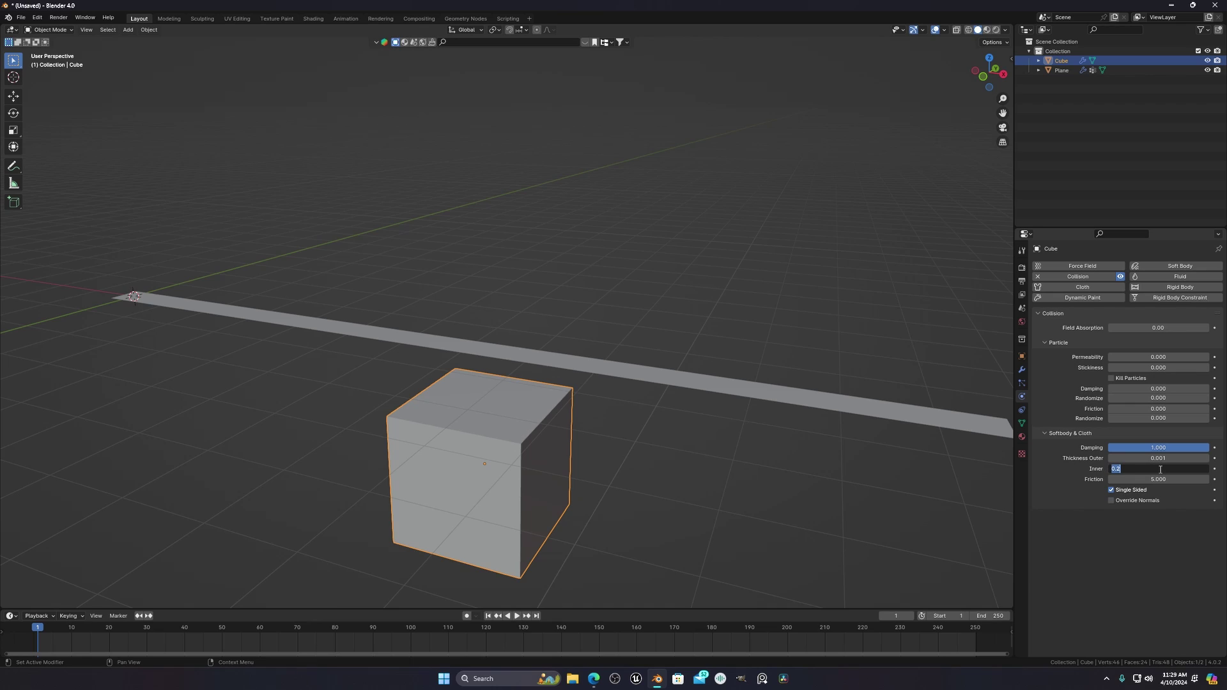
text(.003)
key(Return)
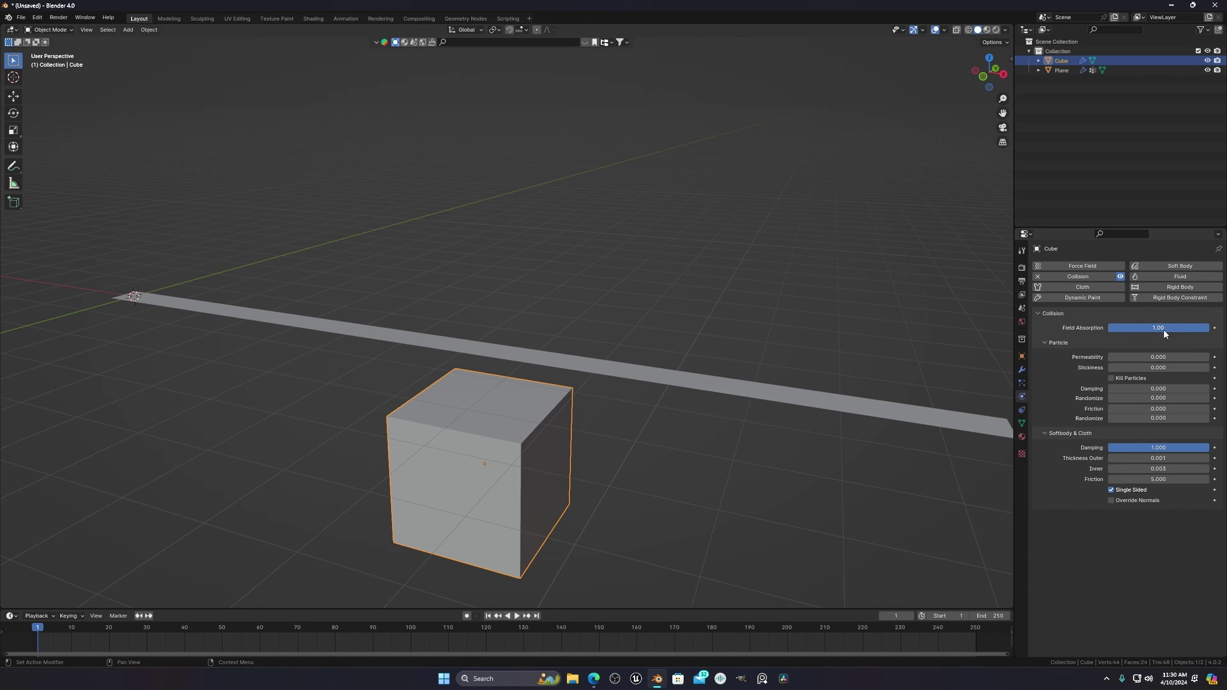
Deselect the cube and play the simulation to check how the strip collides with it.
click(641, 474)
middle_drag(589, 496, 619, 487)
key(space)
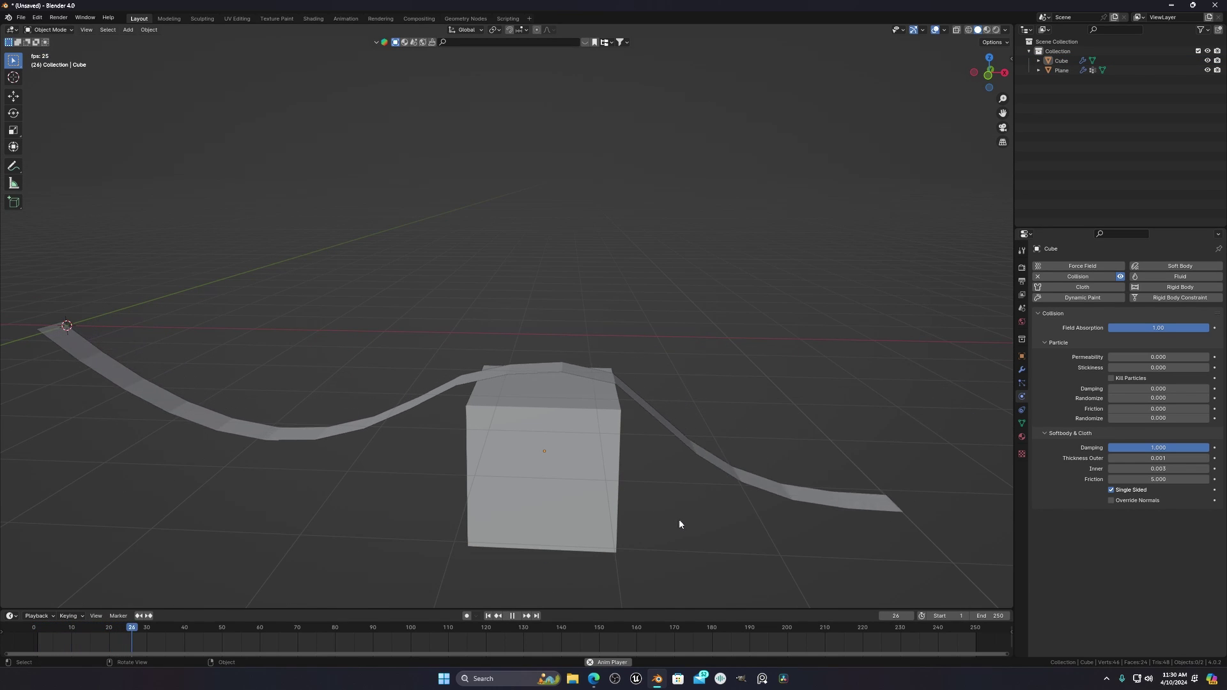
middle_drag(679, 520, 652, 516)
scroll(624, 504, down, 2)
scroll(652, 517, up, 2)
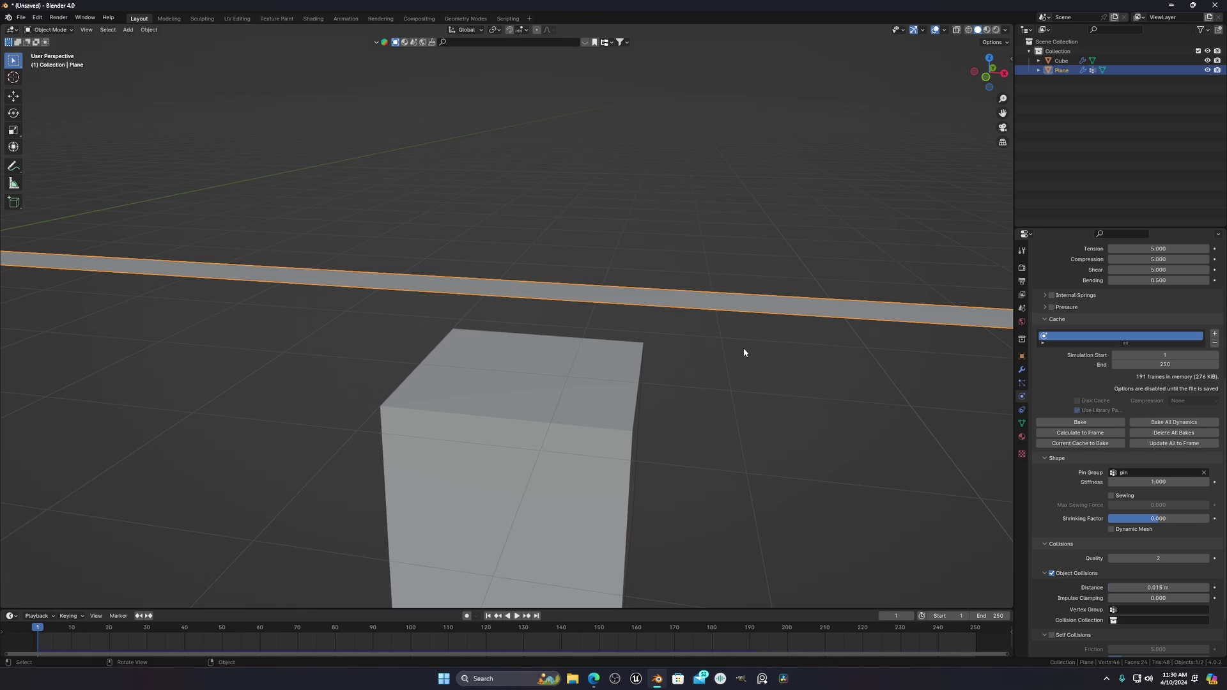
scroll(652, 366, down, 5)
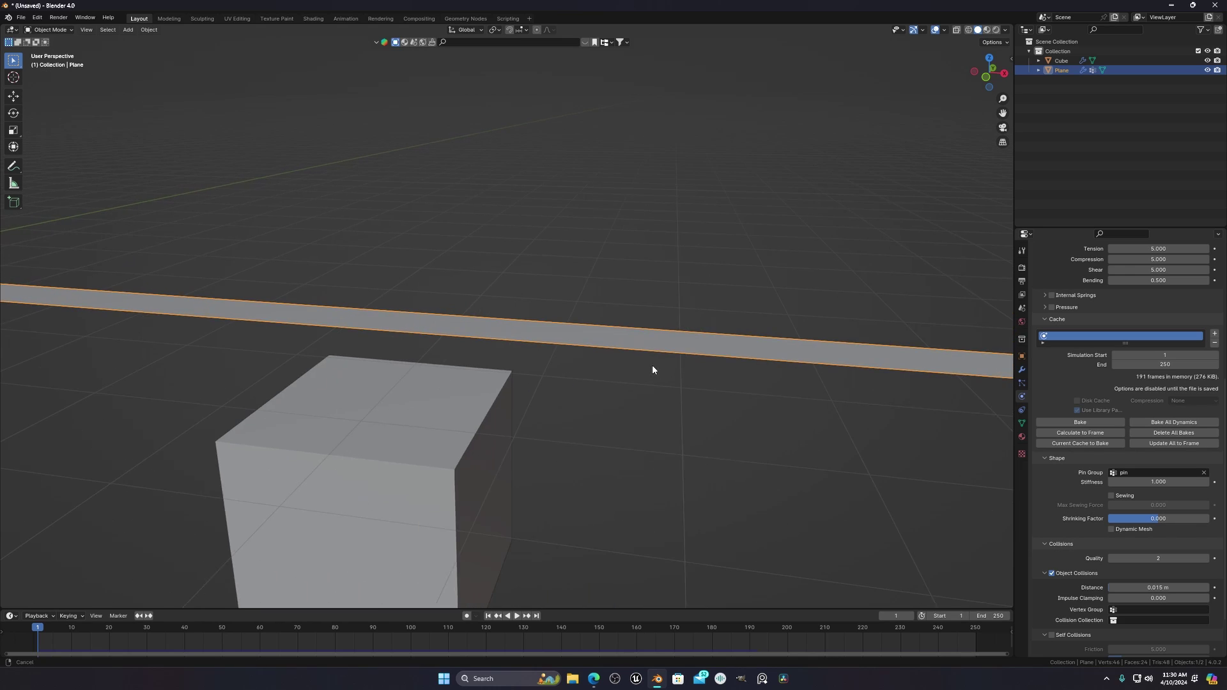
middle_drag(720, 361, 678, 363)
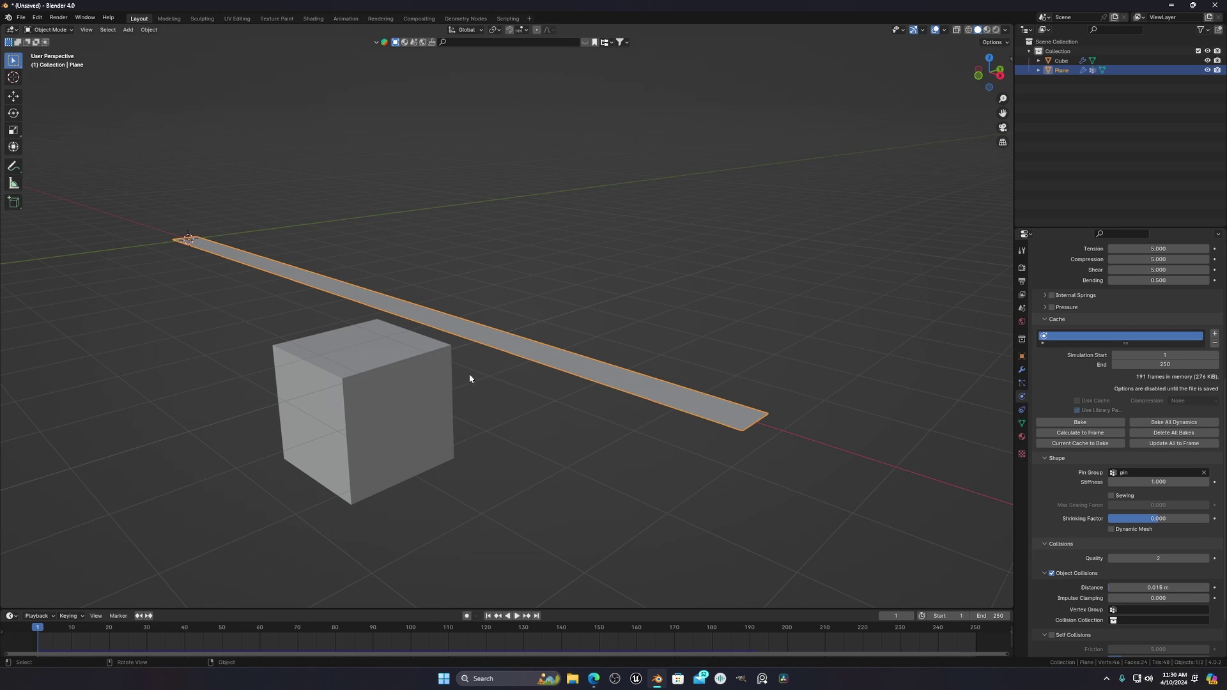
middle_drag(308, 295, 420, 332)
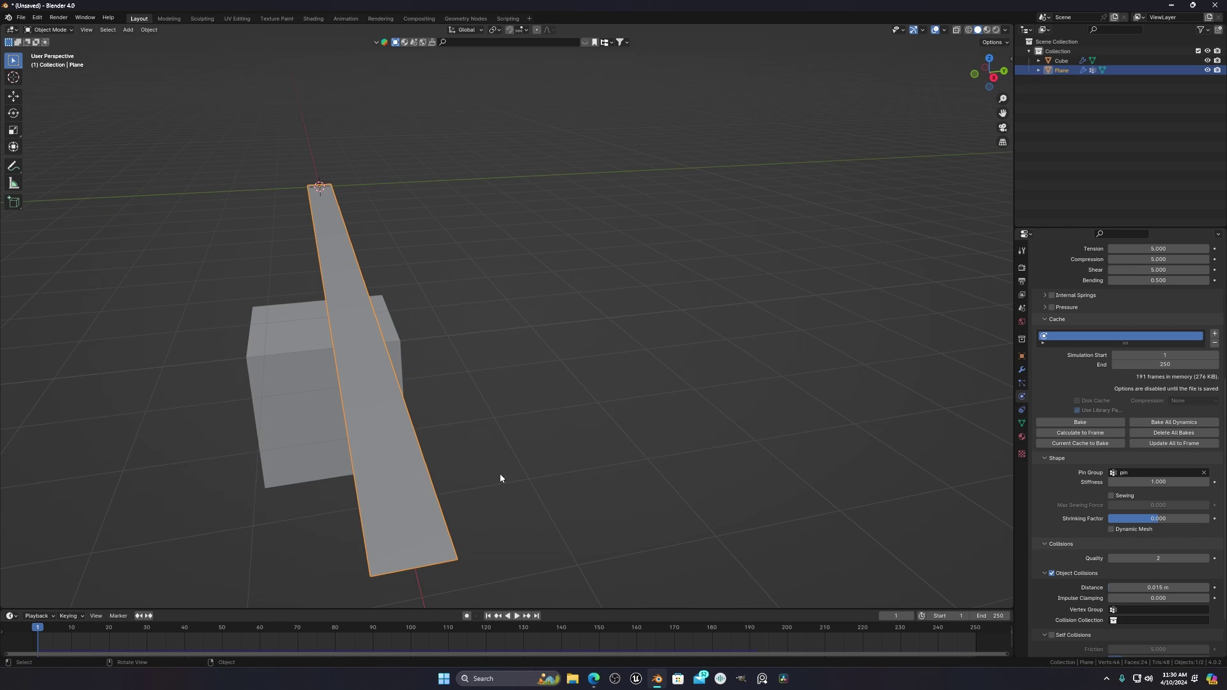
middle_drag(500, 478, 568, 386)
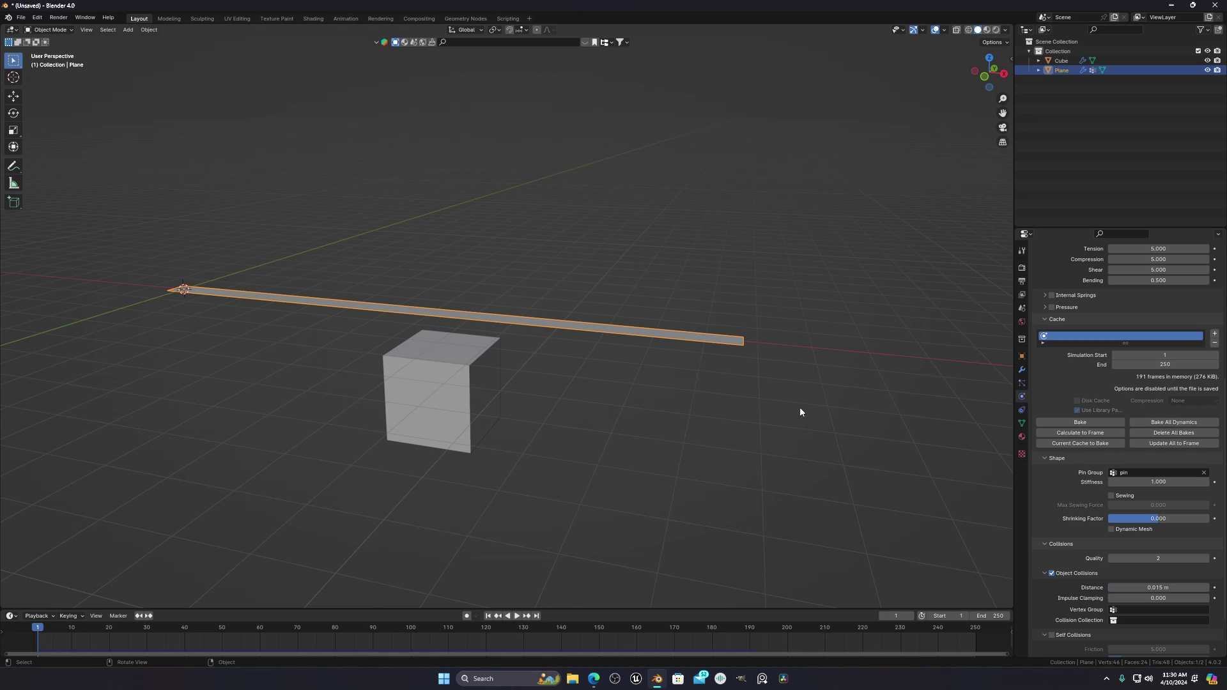
scroll(799, 408, up, 3)
scroll(797, 363, down, 3)
middle_drag(795, 350, 766, 353)
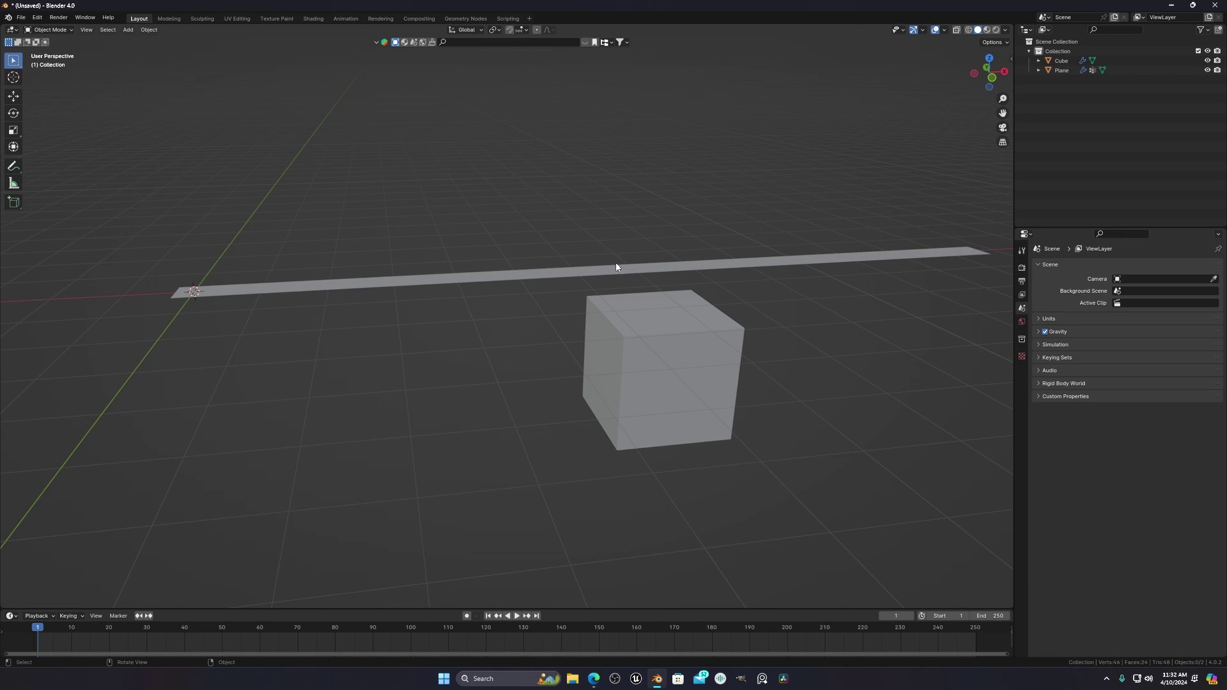
Add a cylinder mesh at the world origin, over the strip's pinned end.
click(486, 280)
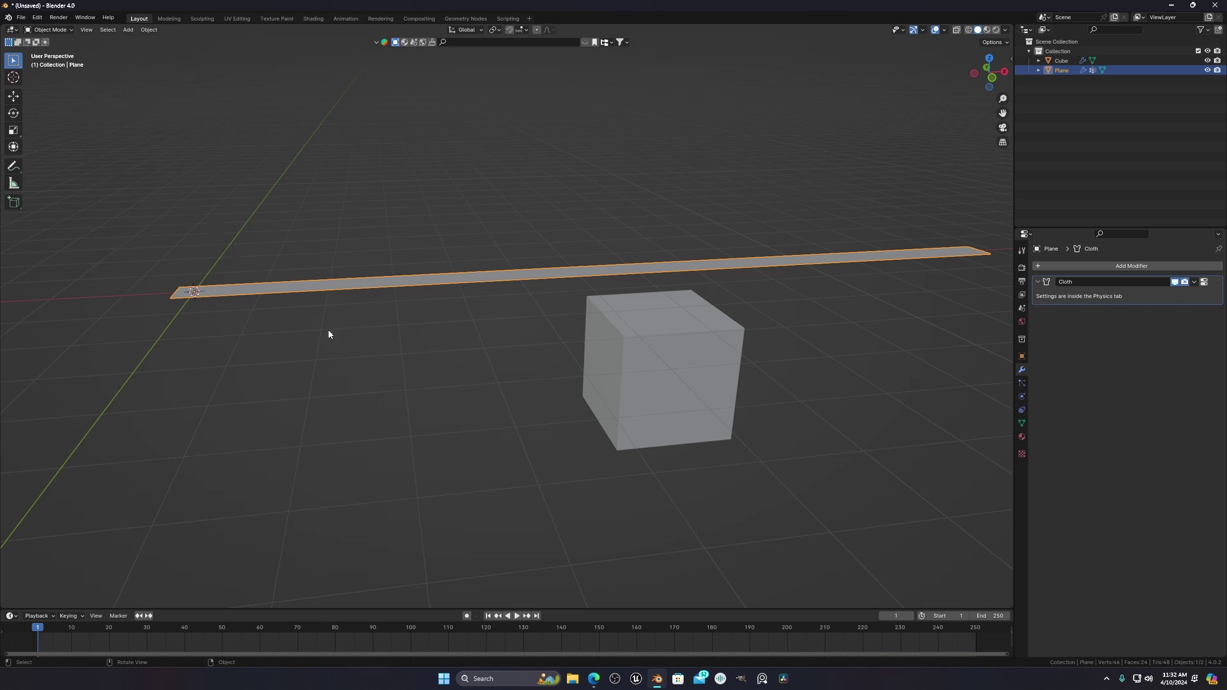
scroll(328, 334, up, 3)
mouse_move(329, 334)
shift+middle_down()
mouse_move(310, 362)
mouse_move(319, 355)
shift+middle_up()
scroll(319, 355, down, 2)
key(KP_7)
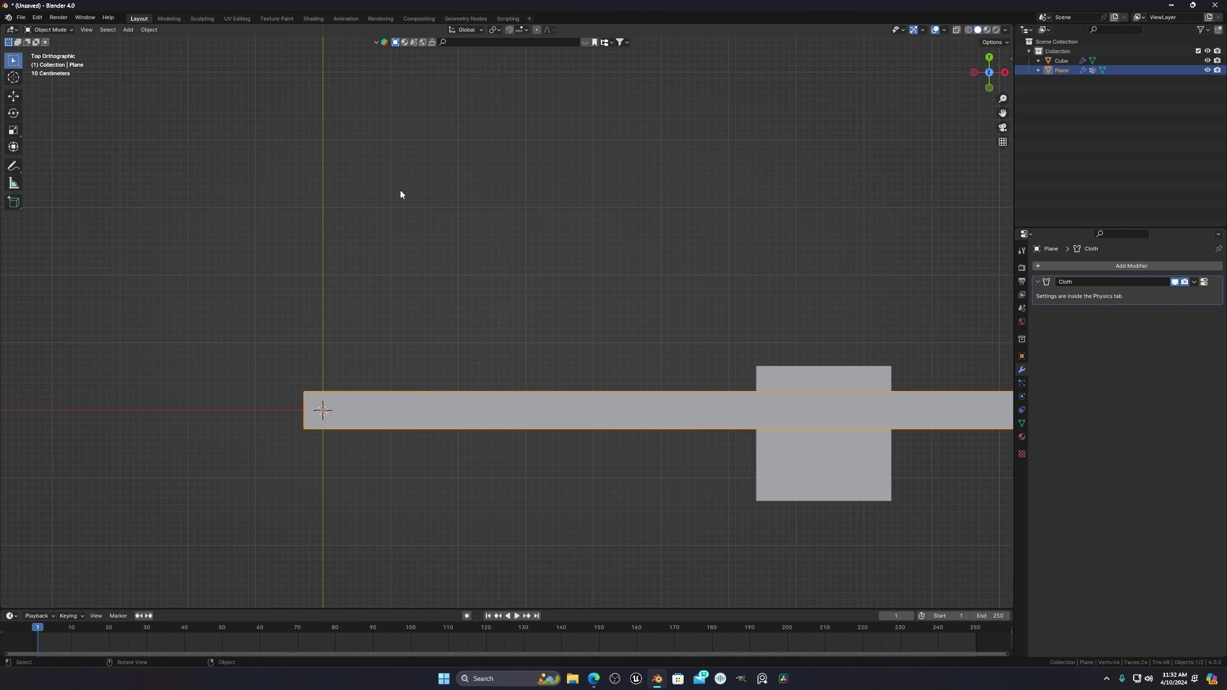
key(shift+a)
mouse_move(399, 422)
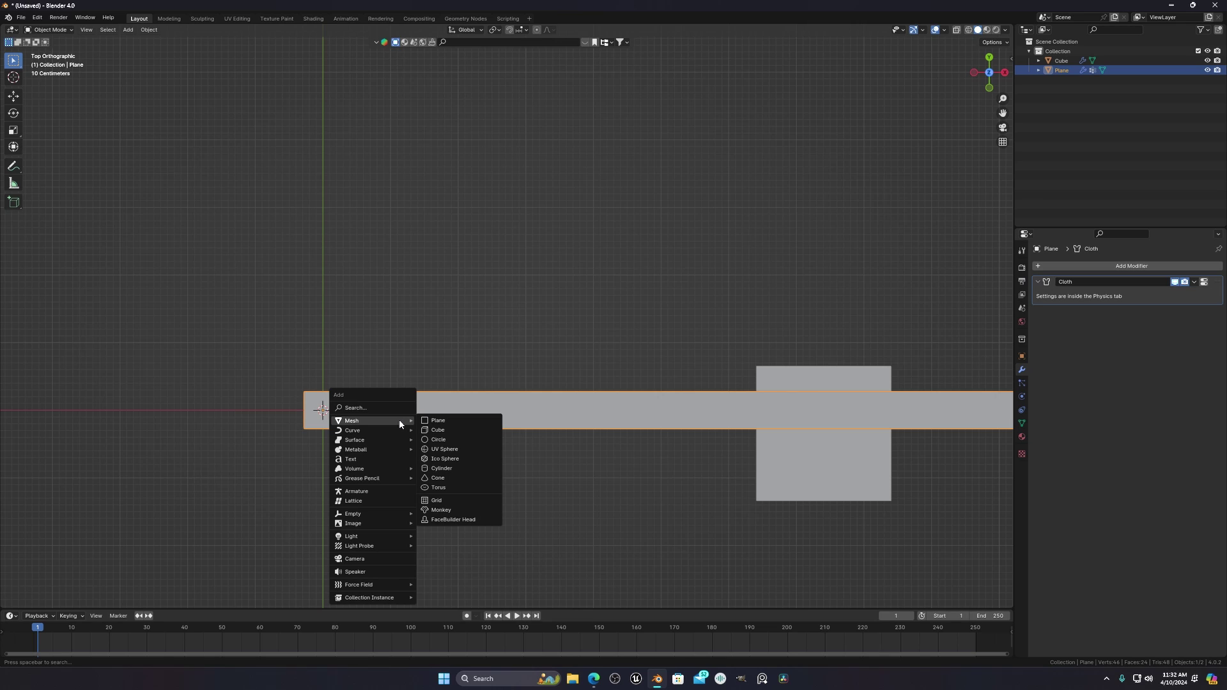
click(459, 468)
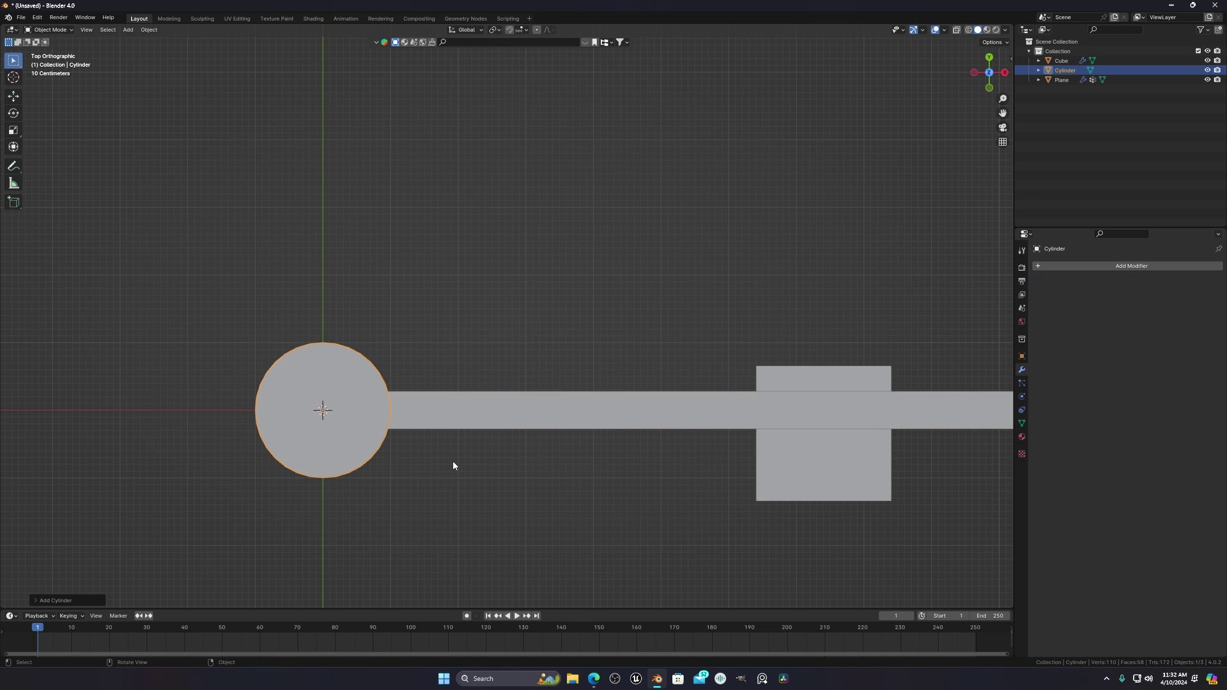
Scale the cylinder down to roughly the strip's width and rotate it 90° about the Y axis.
middle_drag(454, 459, 458, 380)
key(s)
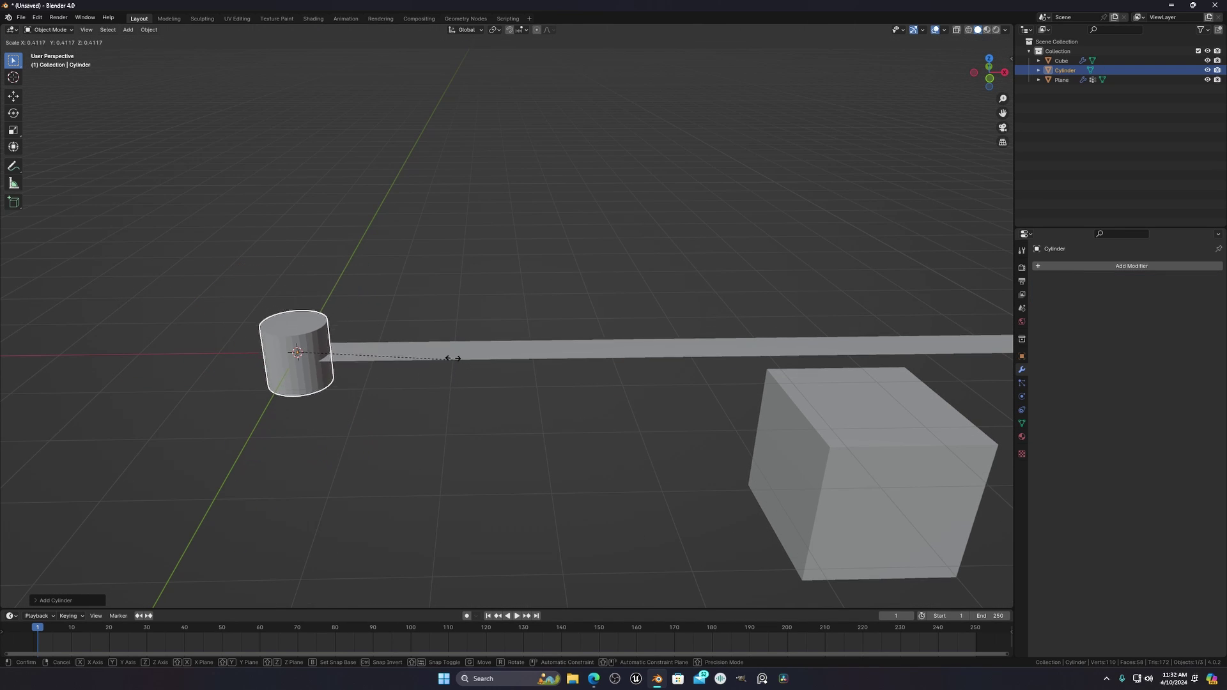
click(384, 358)
key(r)
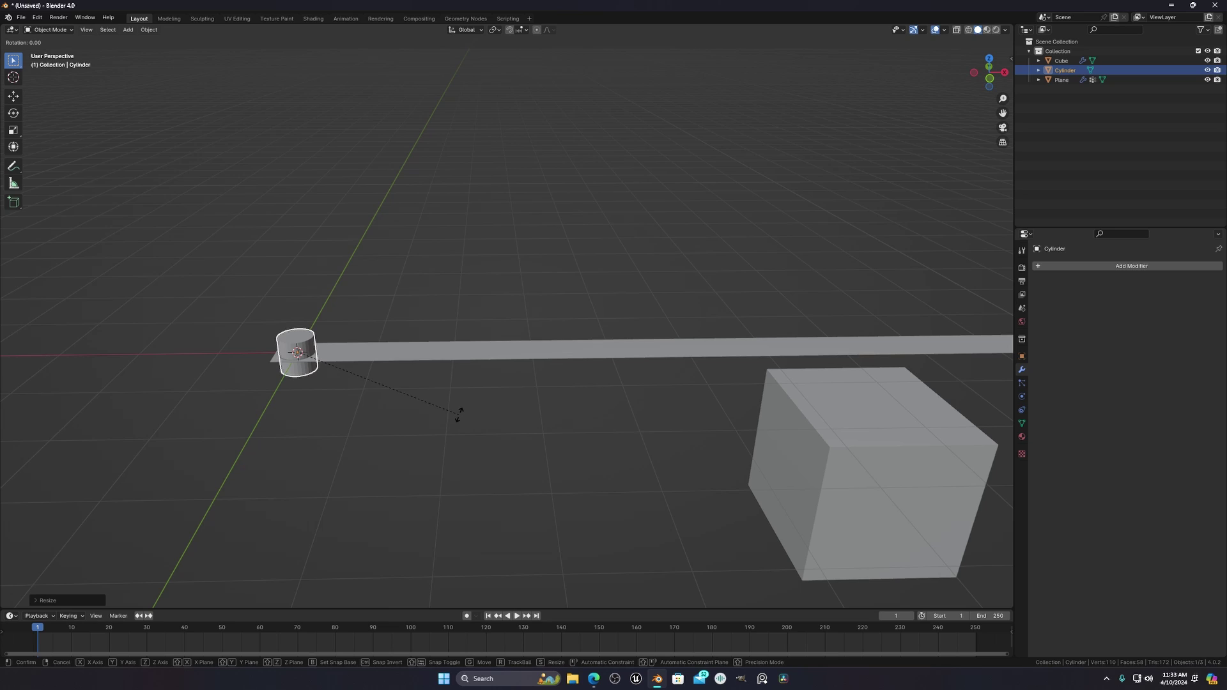
text(x90)
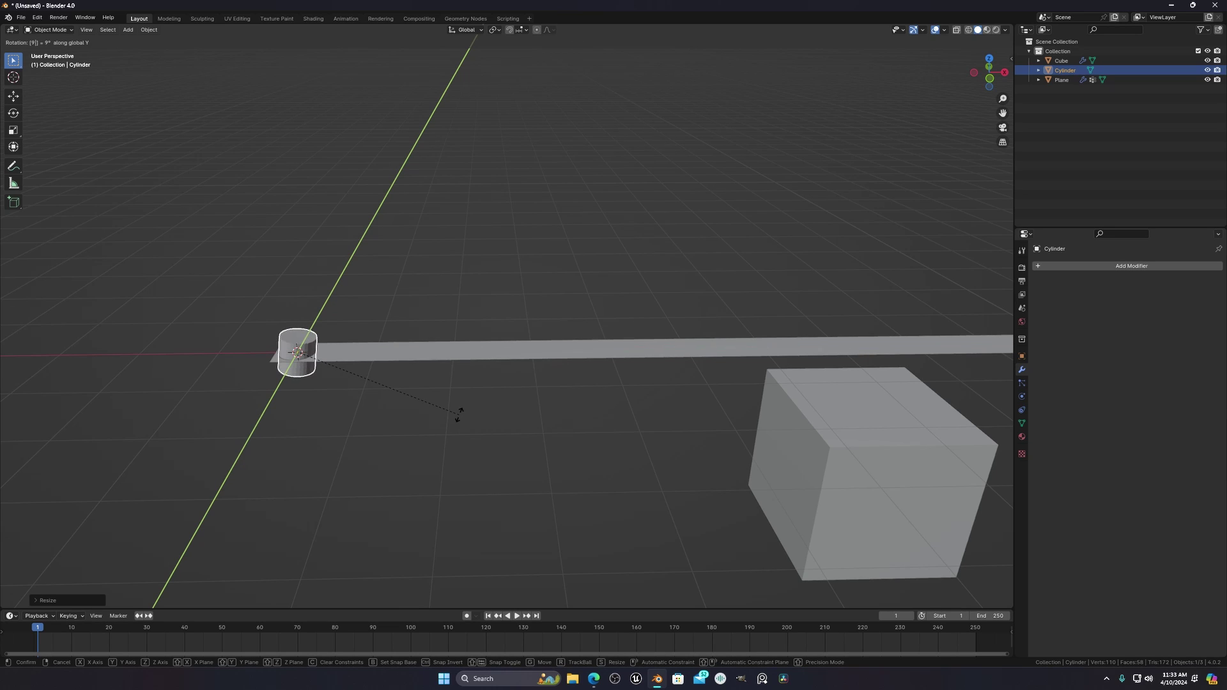
key(Return)
Move the cylinder up in the front view so it sits just above the strip's pinned end.
key(grave)
click(271, 285)
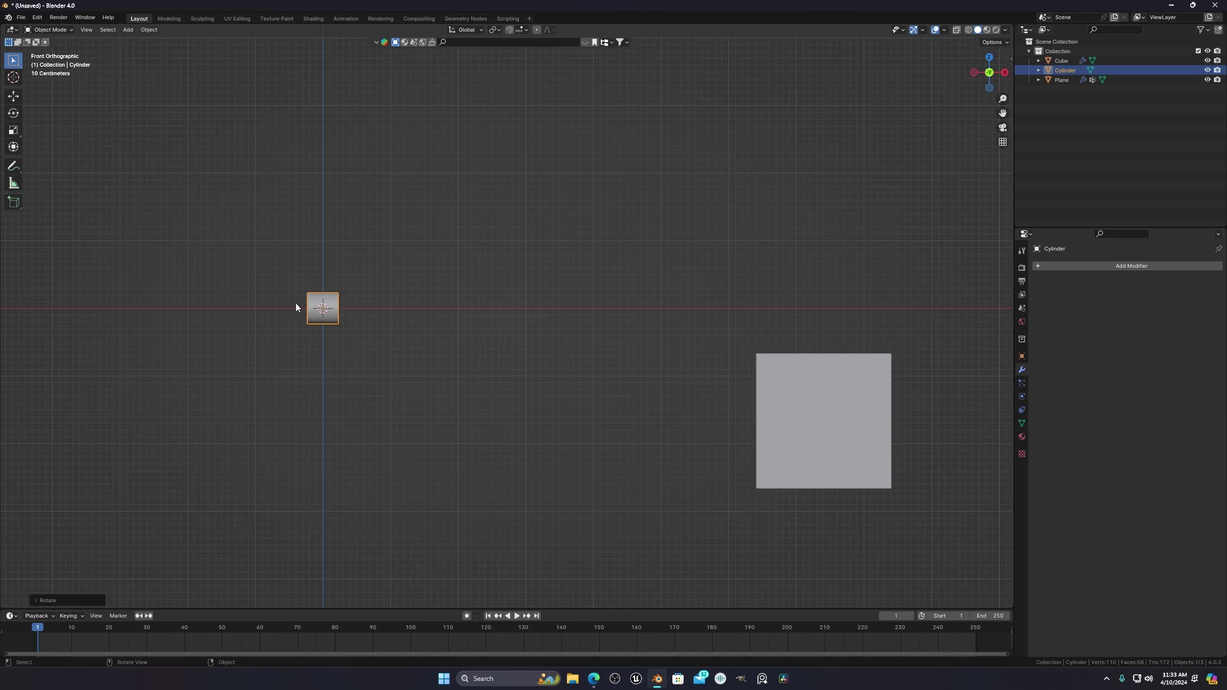
key(g)
click(351, 308)
scroll(413, 244, up, 3)
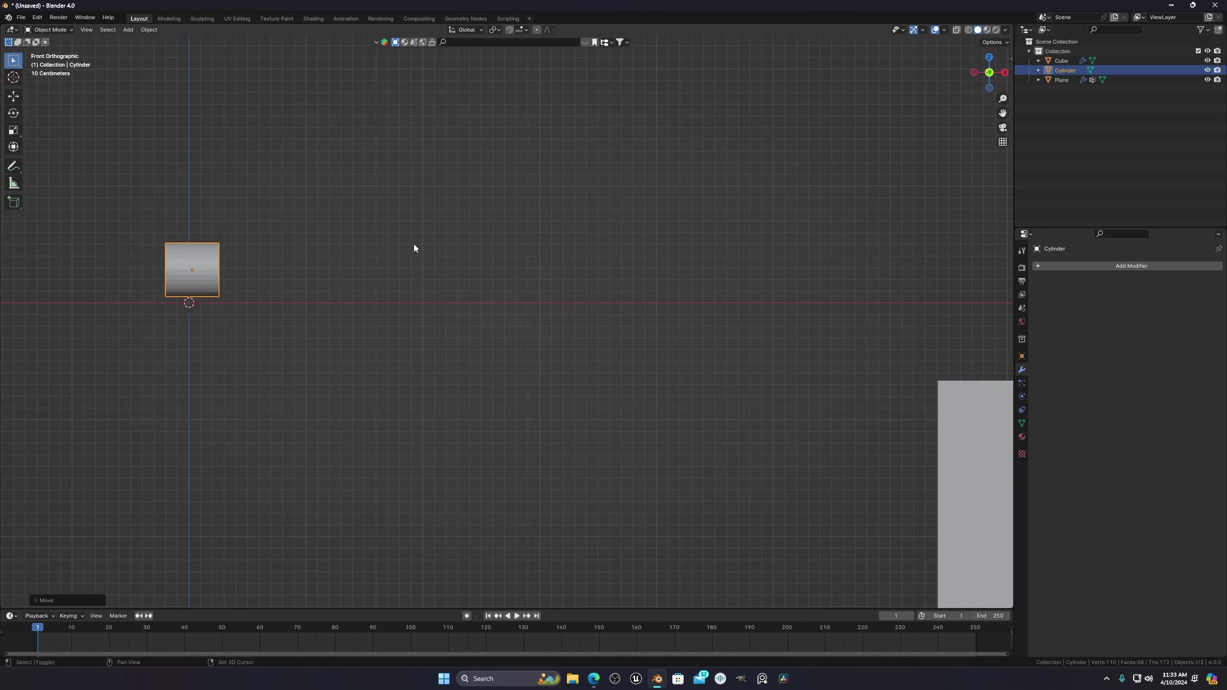
middle_drag(413, 244, 241, 389)
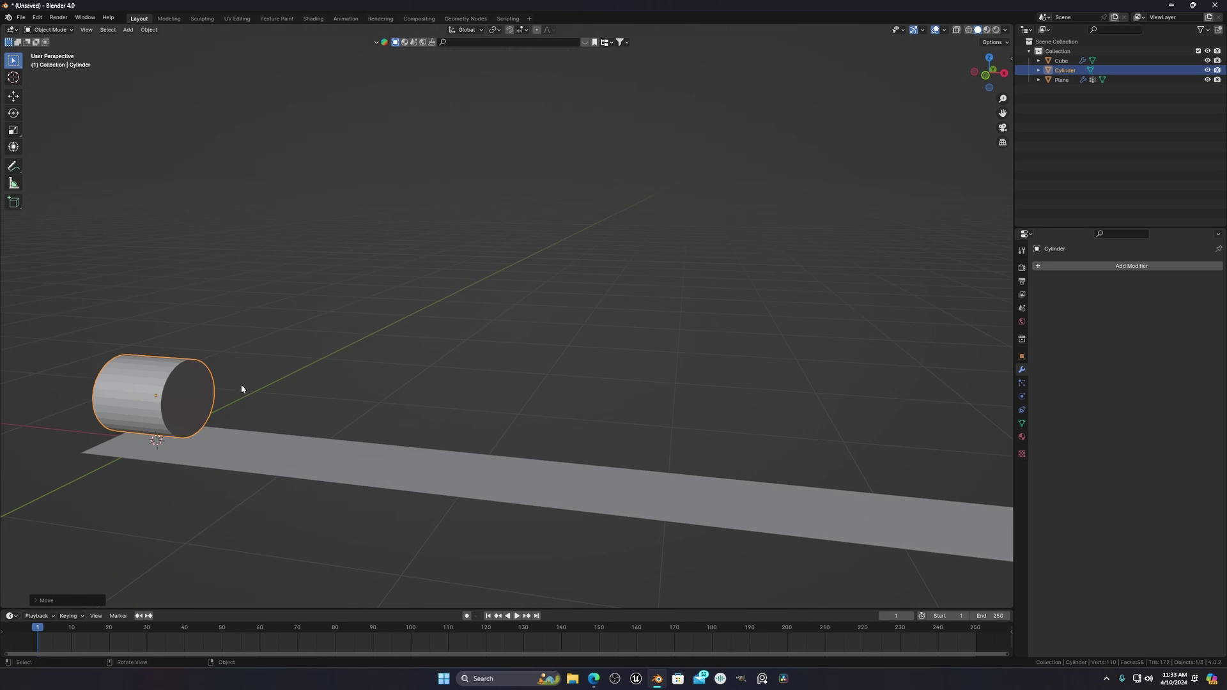
Stretch the cylinder along X by moving its end face about 13.4 m to the strip's far end, and leave Edit Mode.
key(Tab)
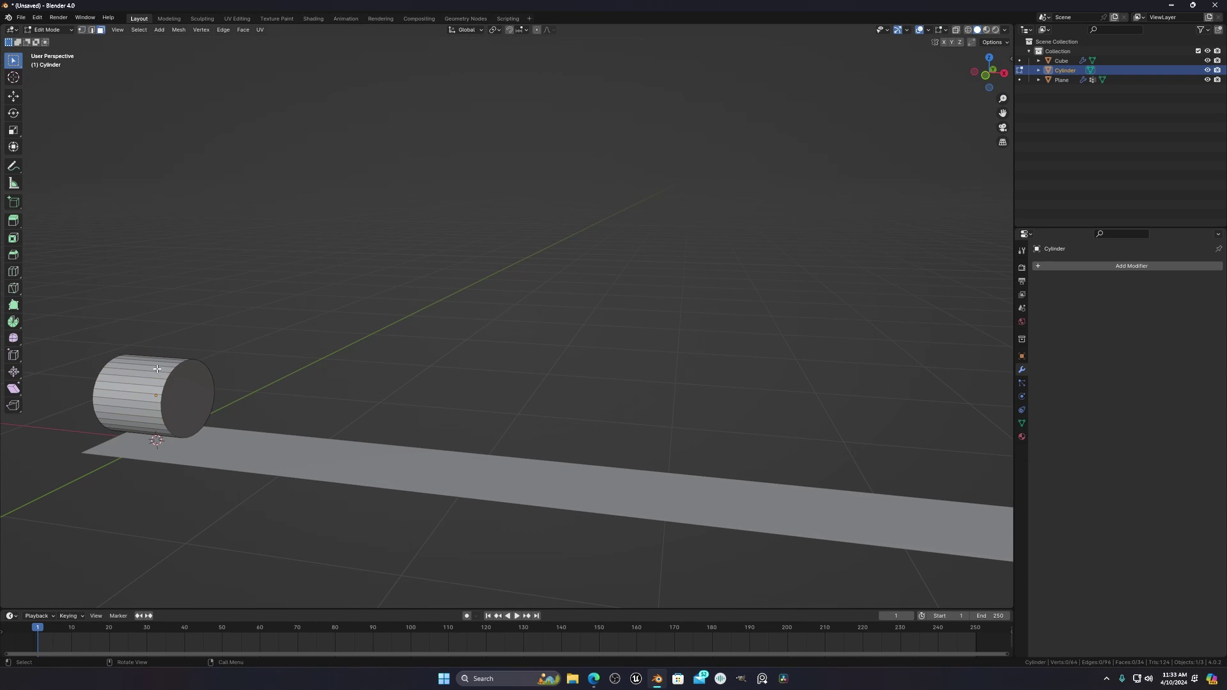
click(209, 400)
key(grave)
click(540, 374)
scroll(588, 433, down, 7)
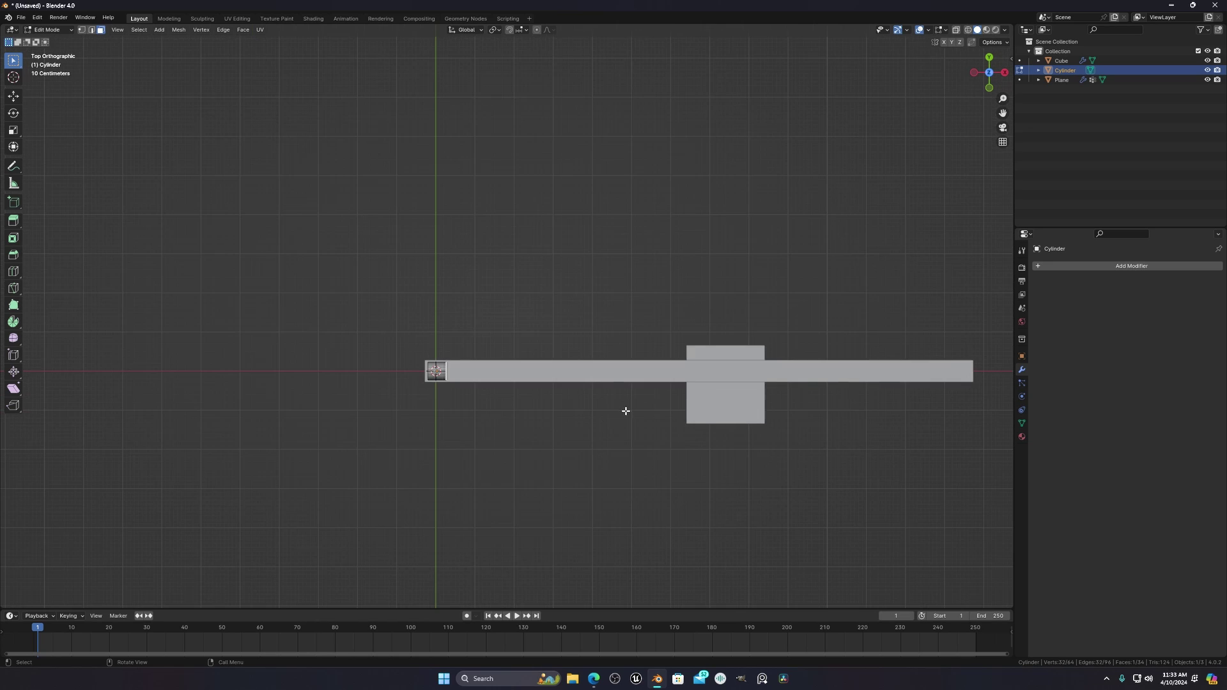
shift+middle_drag(659, 401, 430, 445)
key(g)
key(x)
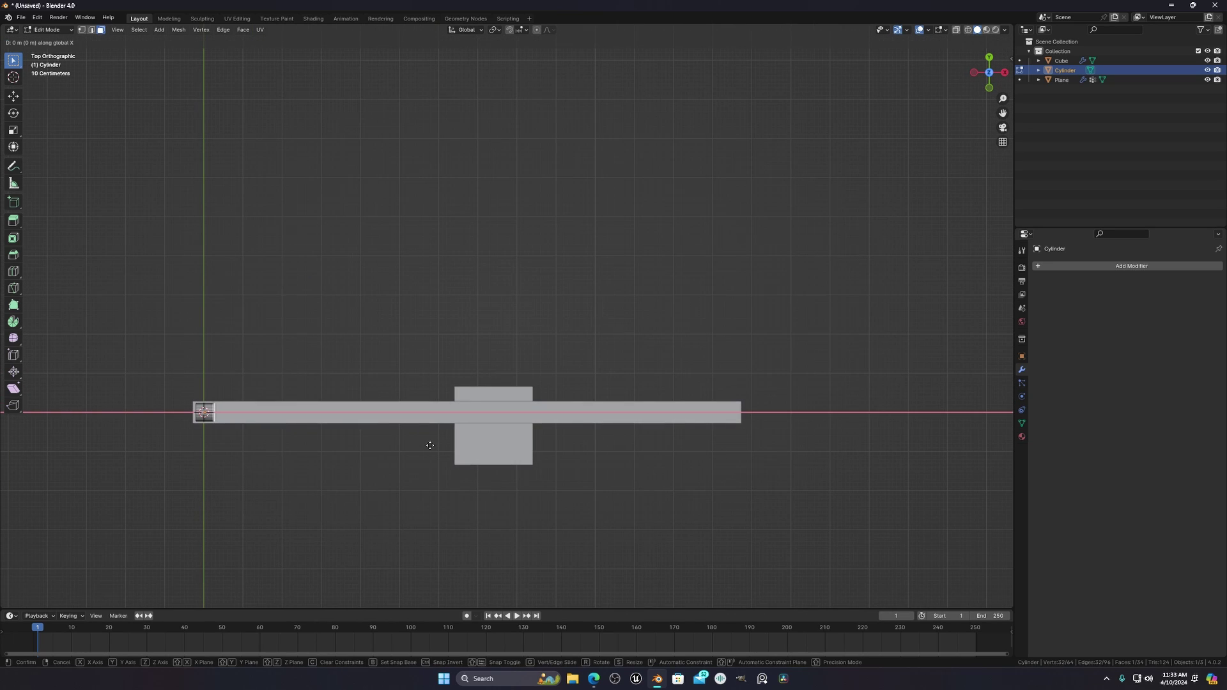
click(802, 438)
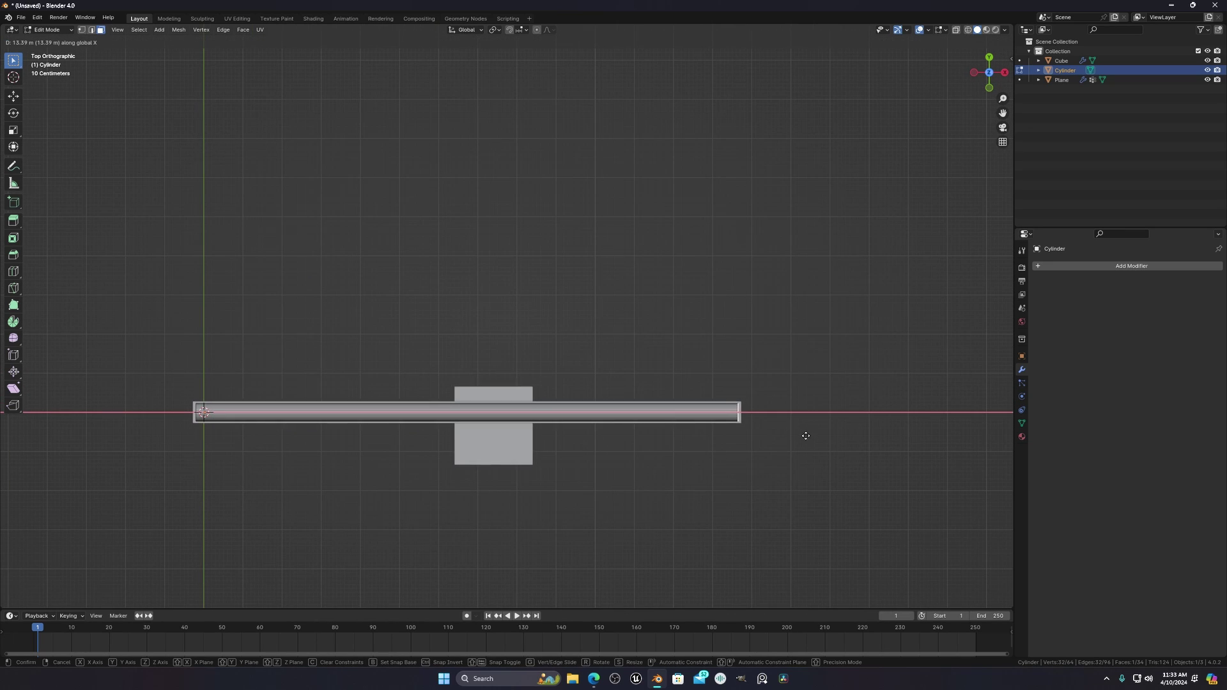
middle_drag(802, 438, 460, 370)
scroll(624, 494, up, 2)
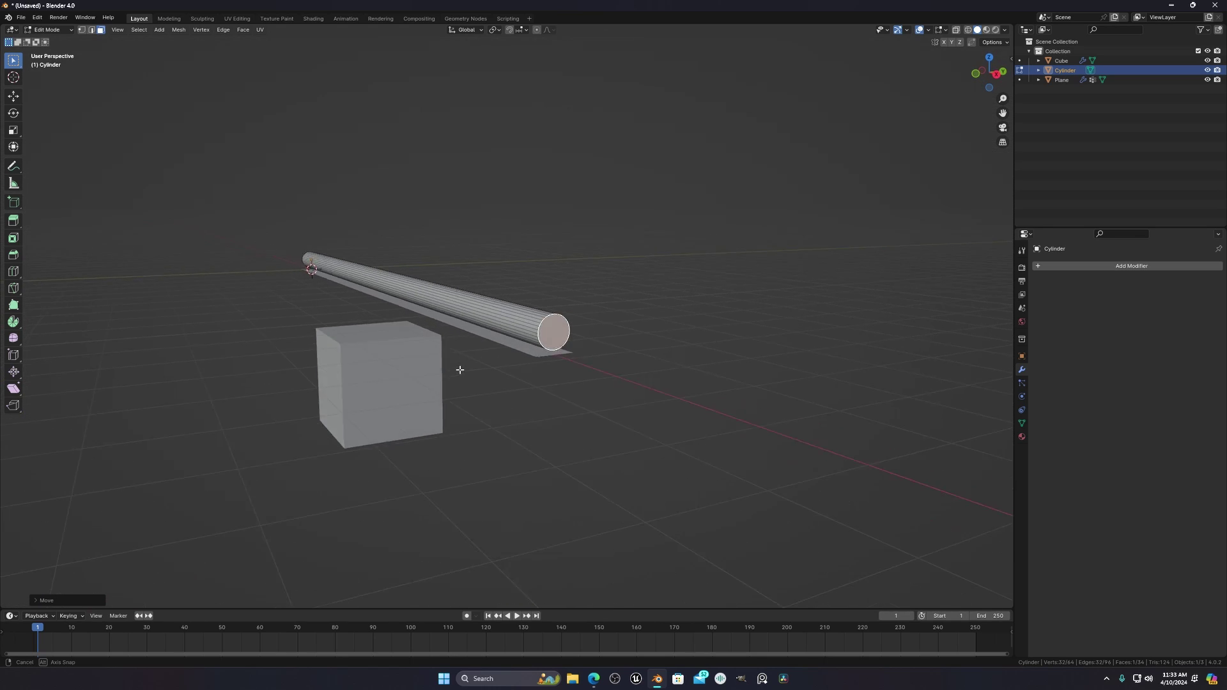
scroll(477, 298, up, 5)
scroll(372, 378, down, 5)
middle_drag(373, 377, 415, 403)
key(Tab)
Scale the whole cylinder down uniformly until it is much thinner than the strip.
scroll(548, 386, up, 2)
middle_drag(618, 398, 595, 383)
key(s)
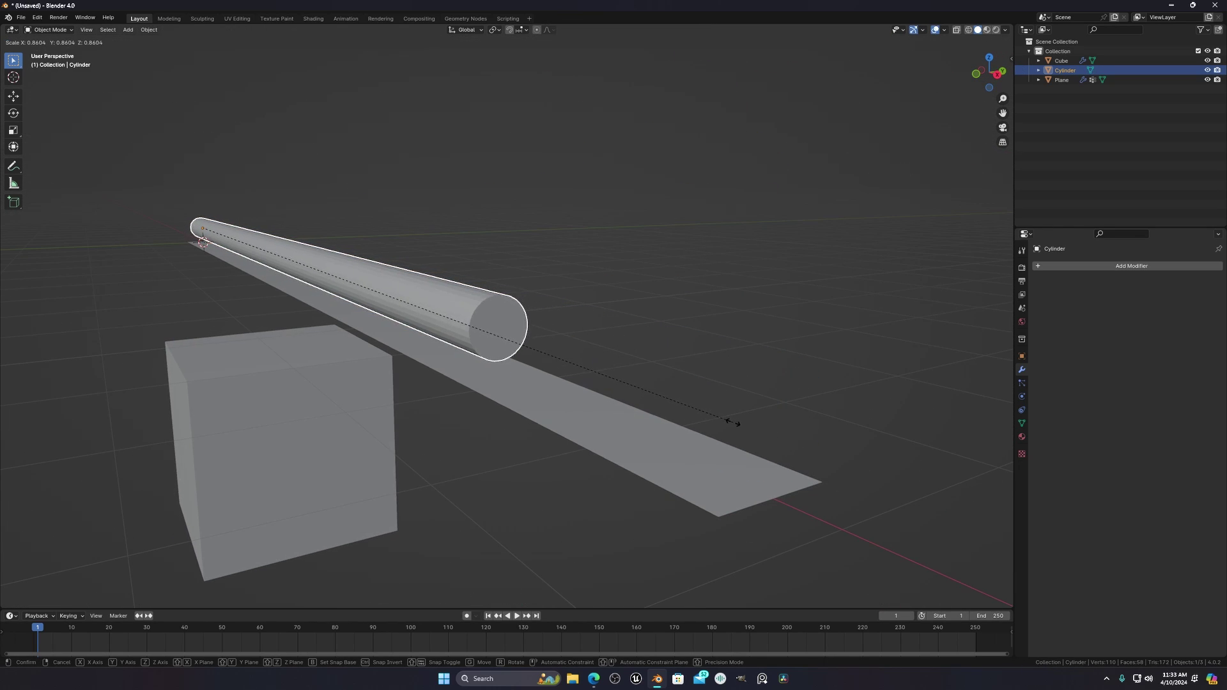
right_click(737, 422)
key(s)
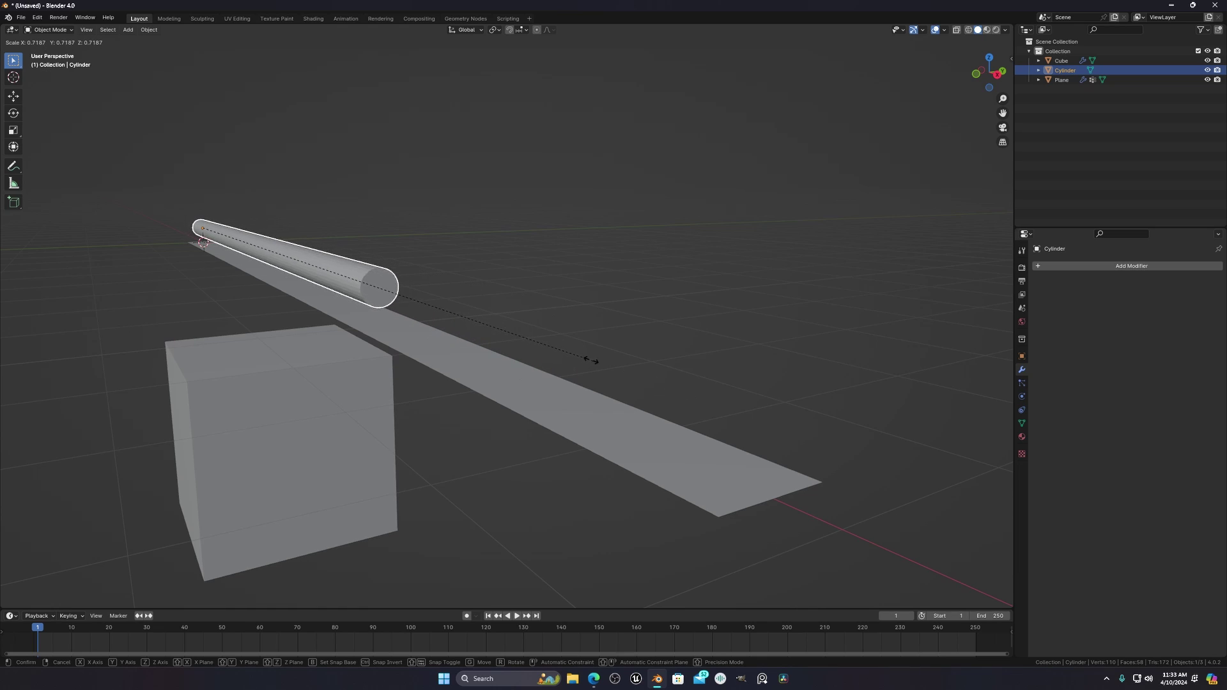
click(490, 336)
key(KP_1)
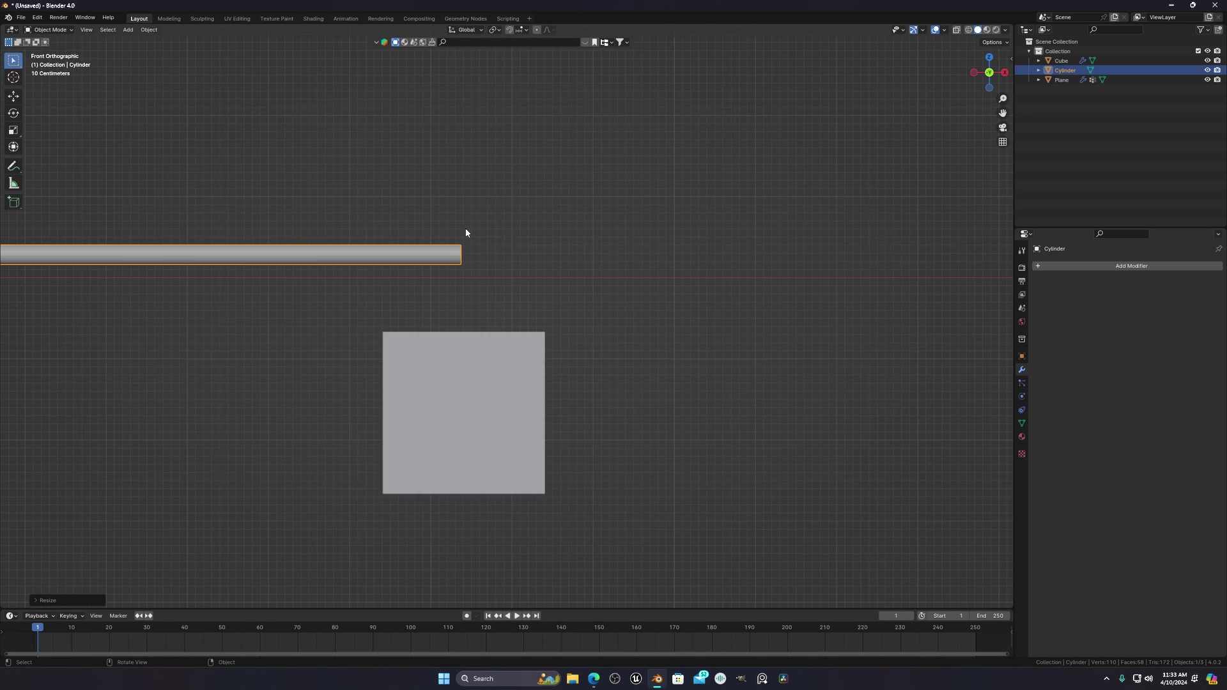
key(s)
click(354, 256)
Scale the cylinder up uniformly by about 1.49 to thicken it slightly.
key(grave)
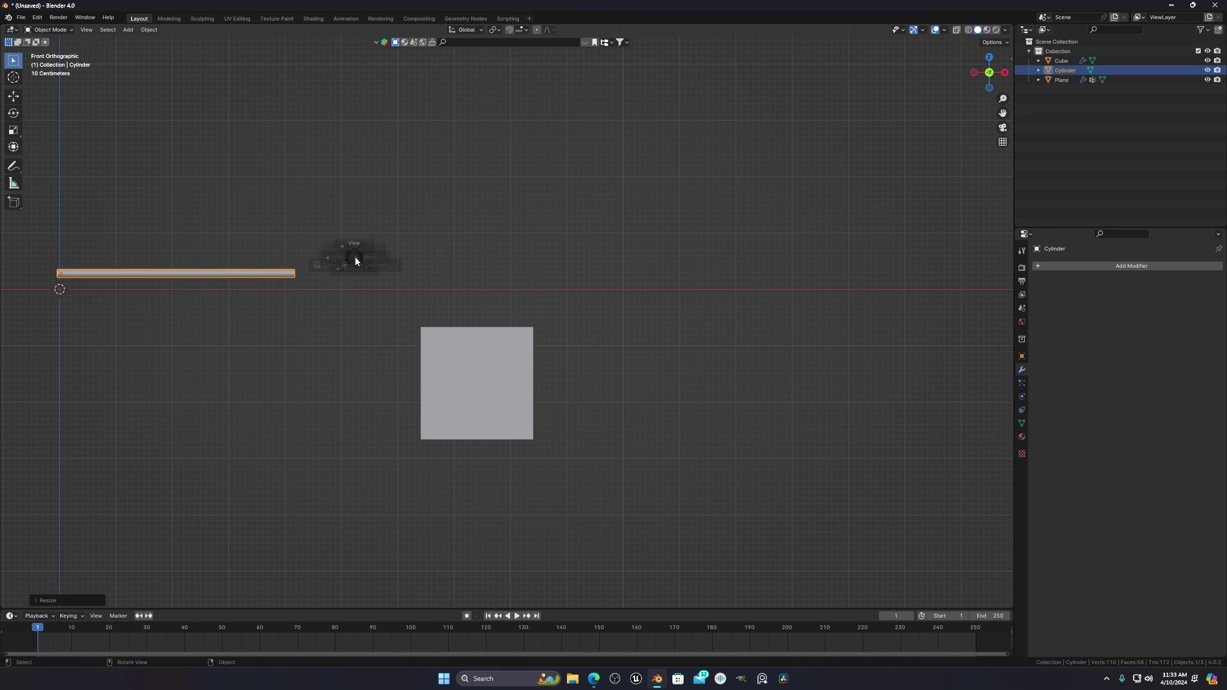
key(grave)
click(222, 156)
scroll(336, 230, up, 2)
middle_drag(337, 230, 517, 419)
scroll(516, 419, up, 2)
key(s)
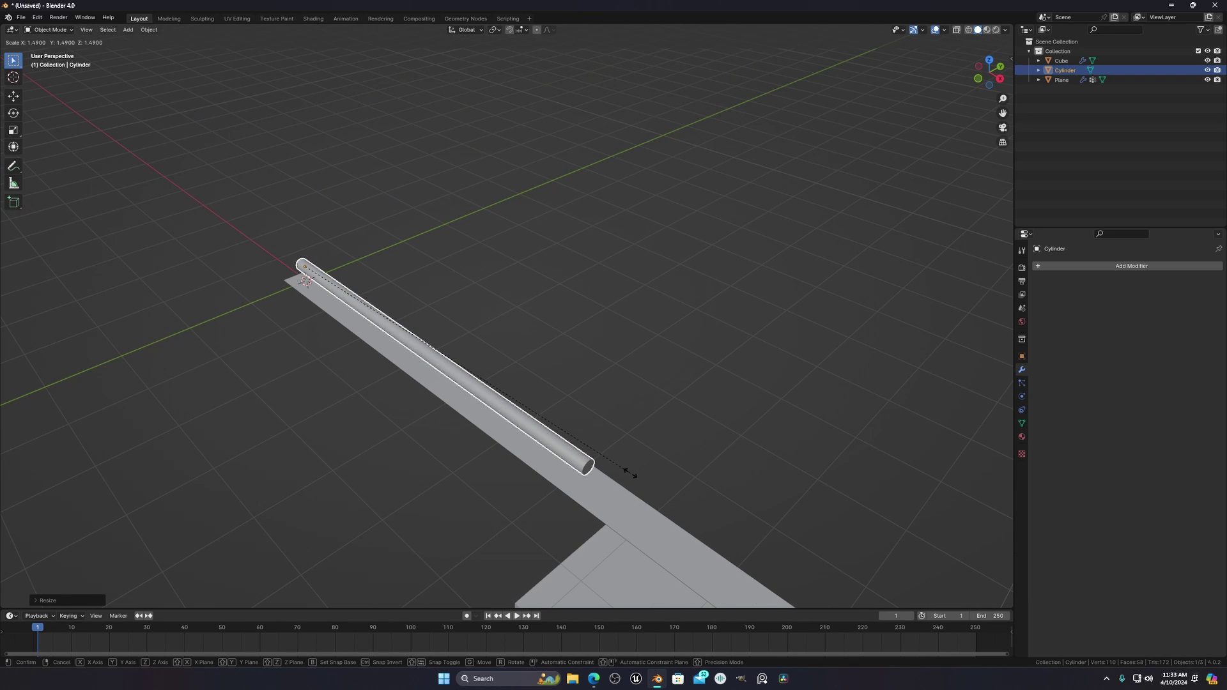
click(624, 471)
middle_drag(624, 471, 631, 478)
Extend the cylinder to the strip's far end by moving its end face in the top view.
key(Tab)
scroll(660, 471, down, 2)
key(grave)
click(648, 407)
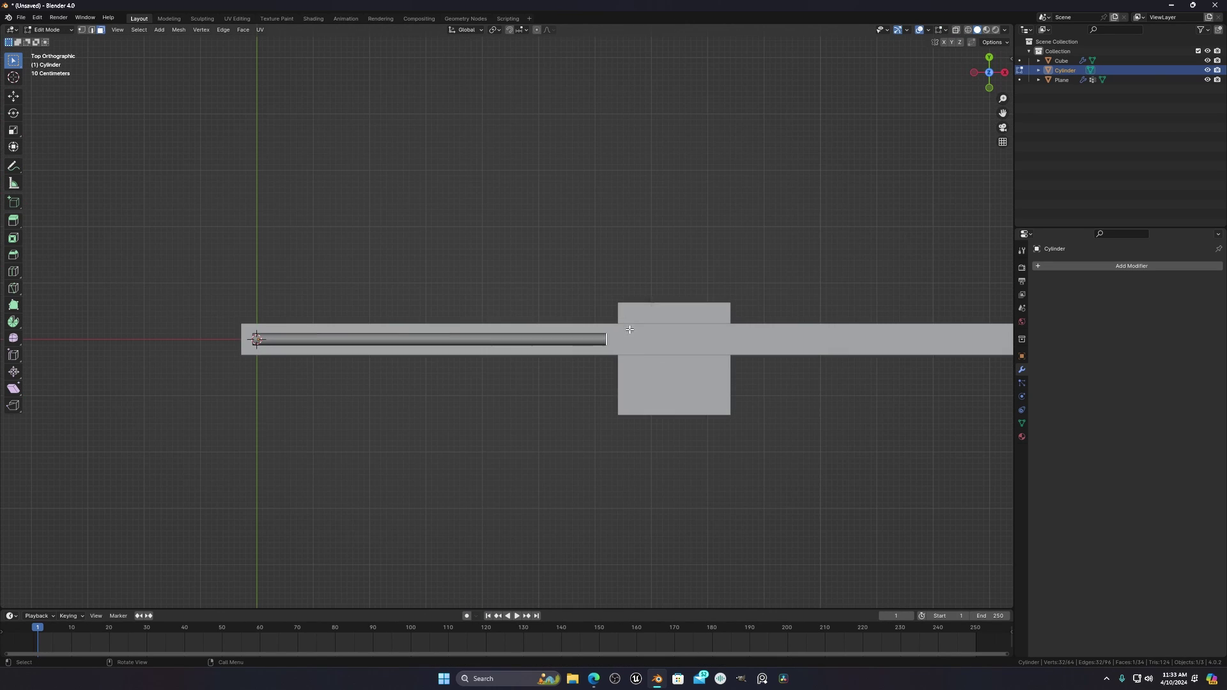
shift+middle_drag(611, 345, 363, 362)
key(g)
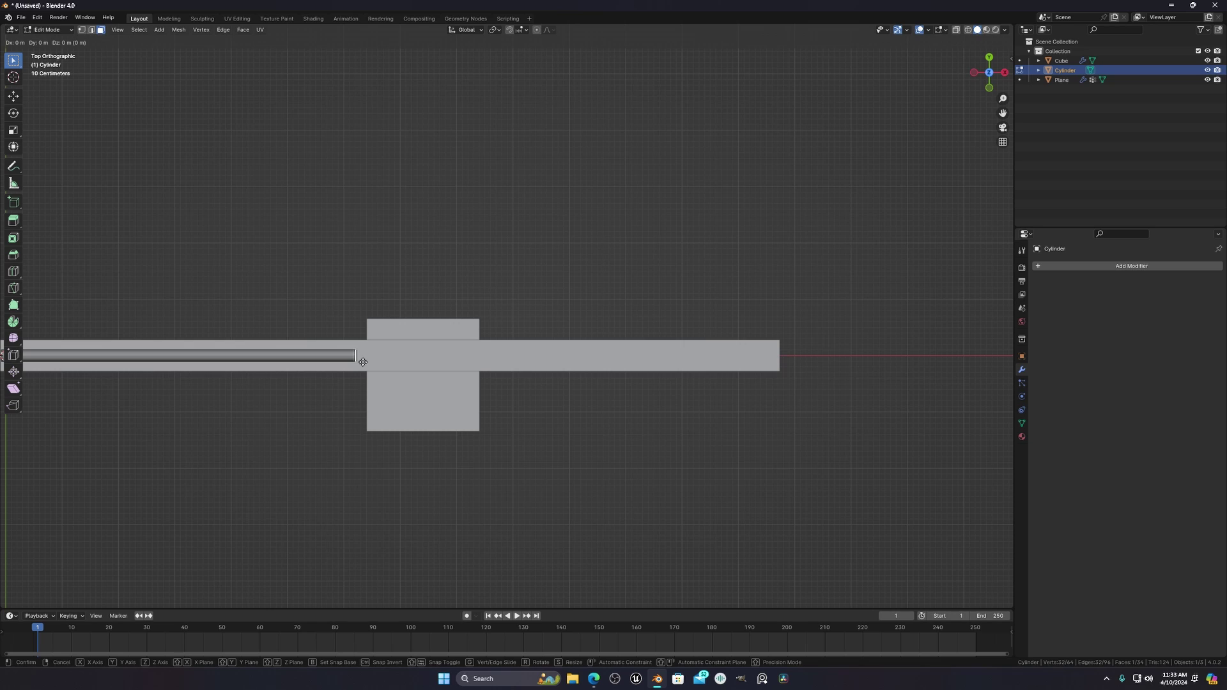
click(285, 369)
Add 41 evenly spaced loop cuts along the length of the cylinder.
middle_drag(284, 369, 679, 376)
scroll(677, 377, up, 4)
key(ctrl+r)
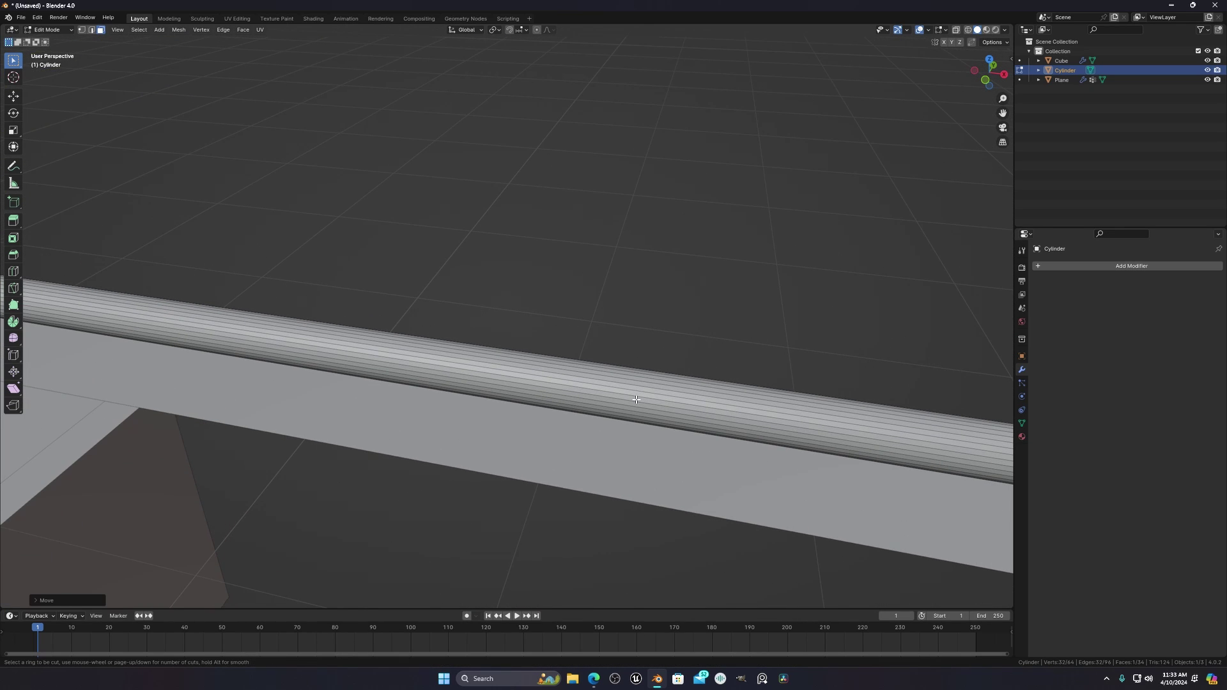
scroll(638, 389, up, 2)
middle_drag(567, 266, 666, 402)
scroll(665, 401, down, 2)
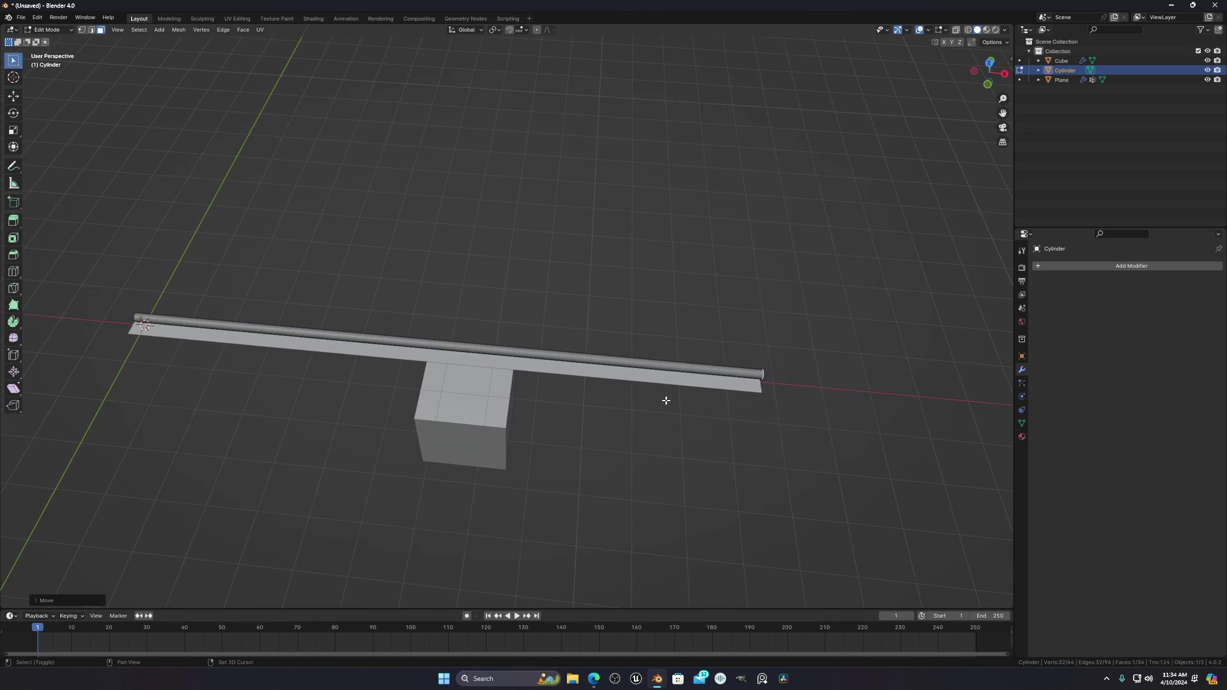
scroll(665, 401, up, 2)
shift+middle_drag(452, 355, 584, 368)
key(ctrl+r)
scroll(584, 368, up, 10)
scroll(581, 366, up, 20)
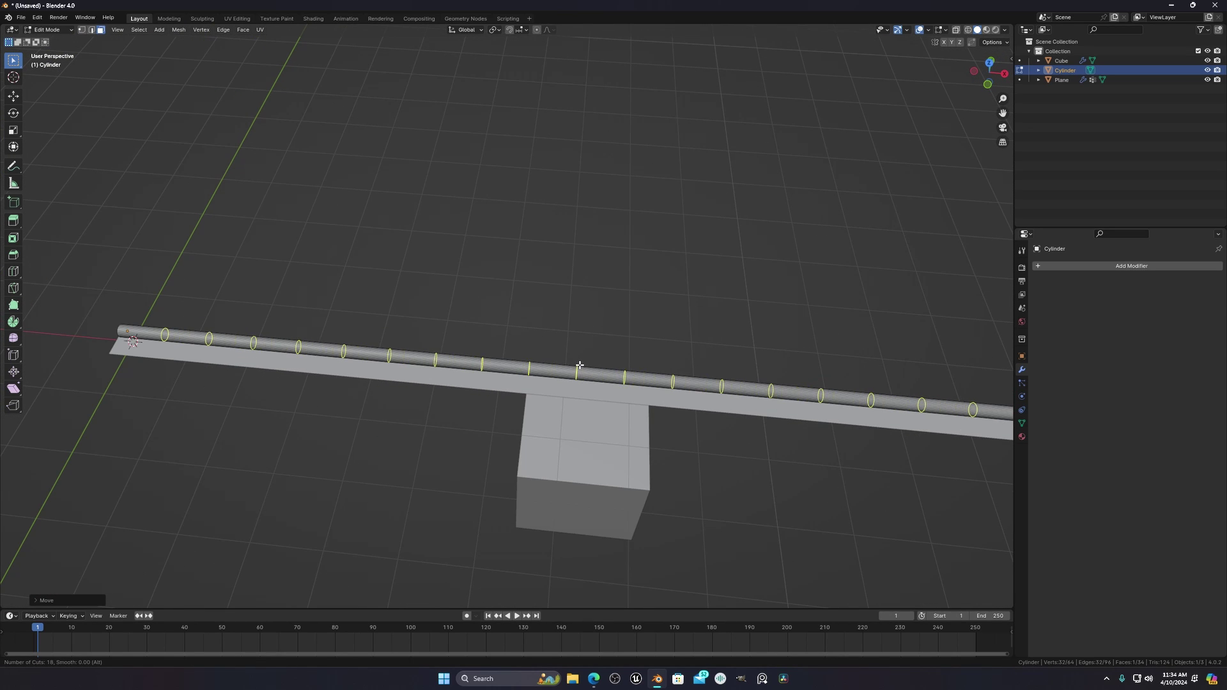
scroll(579, 365, up, 5)
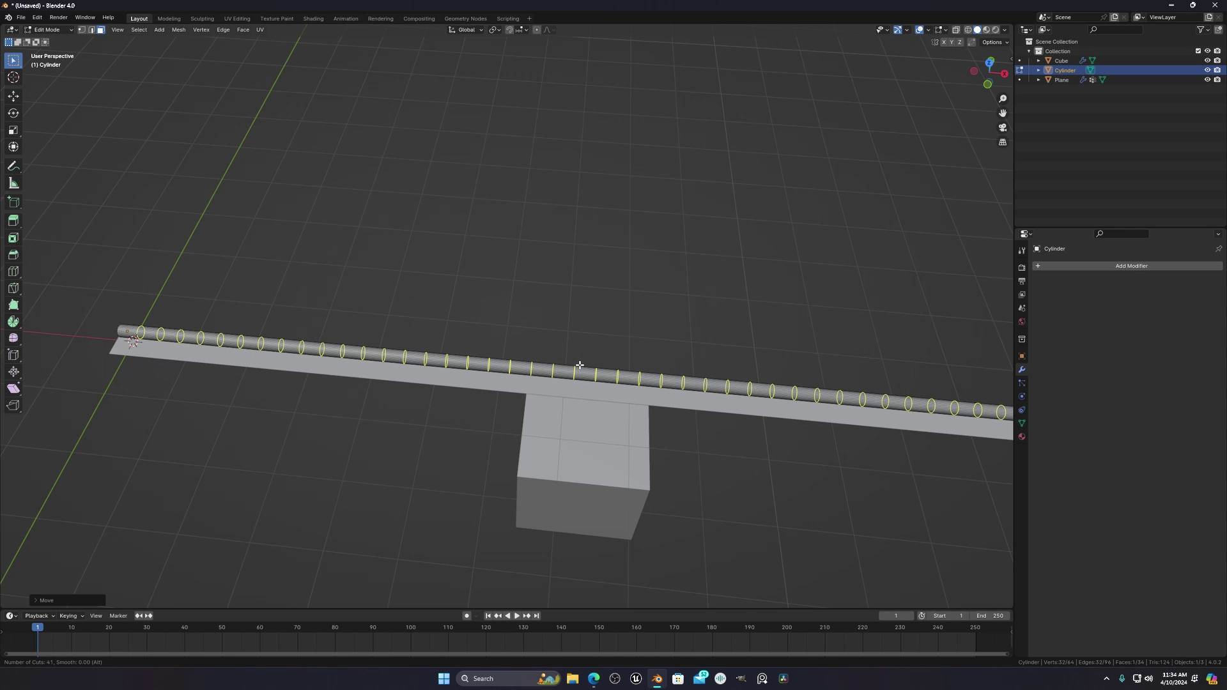
click(579, 365)
right_click(543, 351)
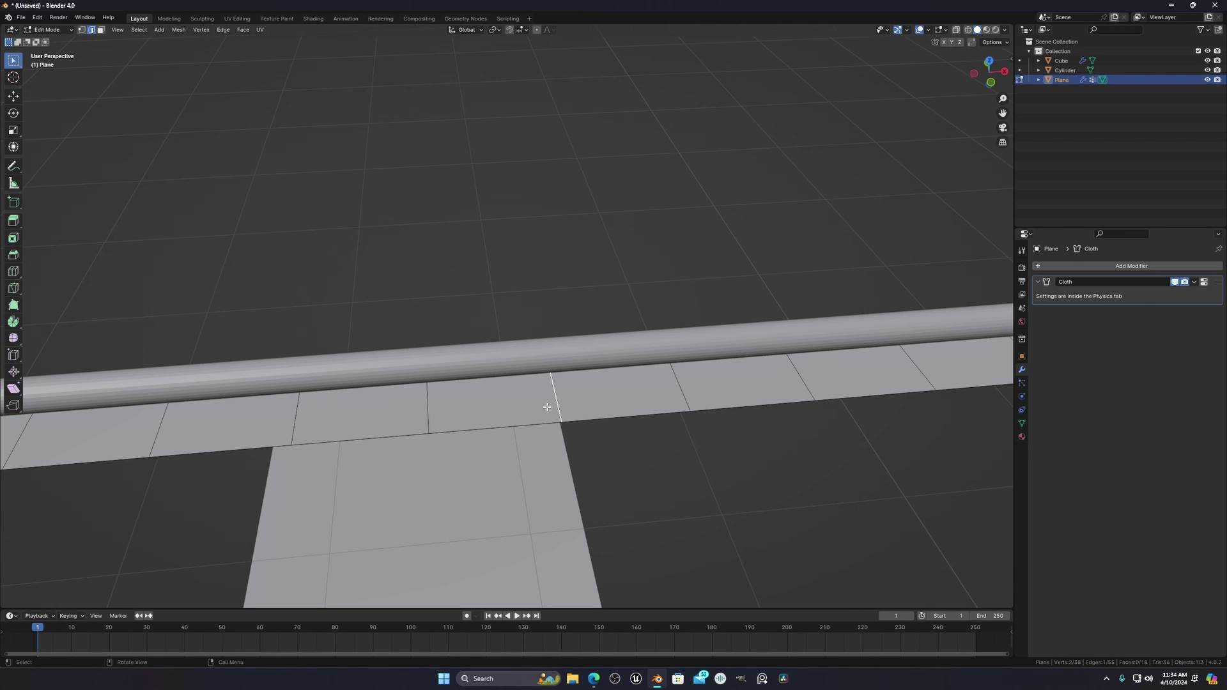
Examine the strip's crosswise edge divisions beside the cylinder and cube, and return the strip to Object Mode.
middle_drag(546, 407, 530, 380)
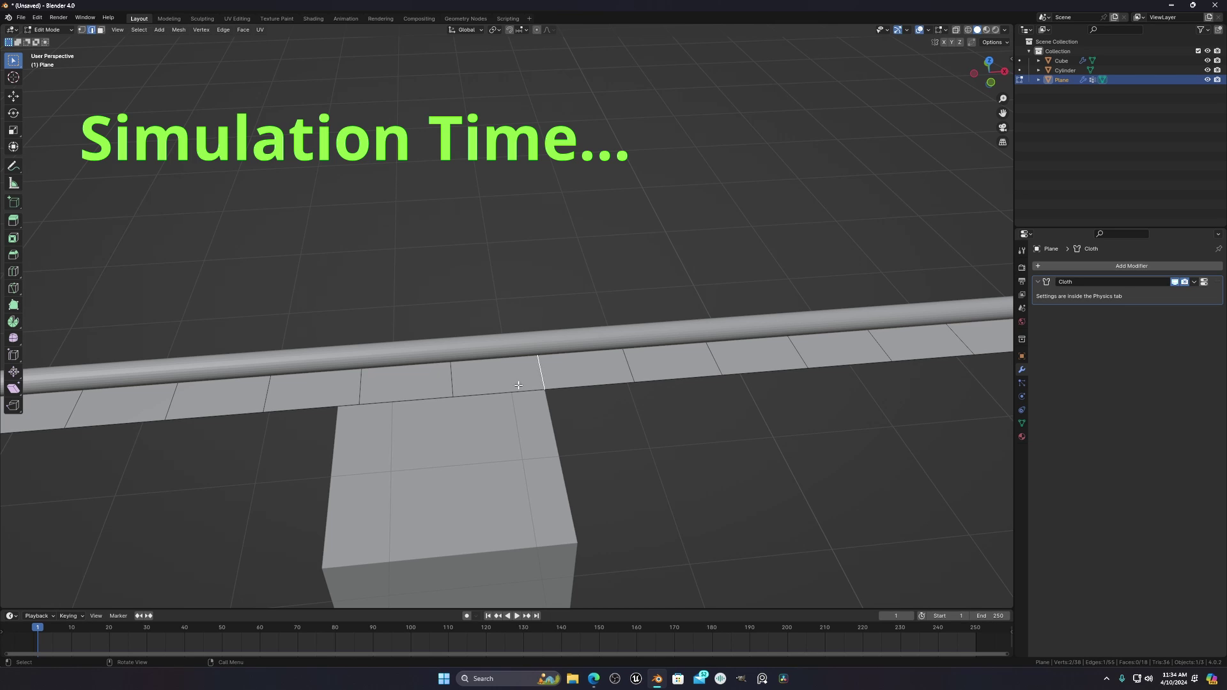
scroll(647, 403, down, 2)
scroll(565, 357, down, 3)
shift+middle_drag(654, 370, 745, 399)
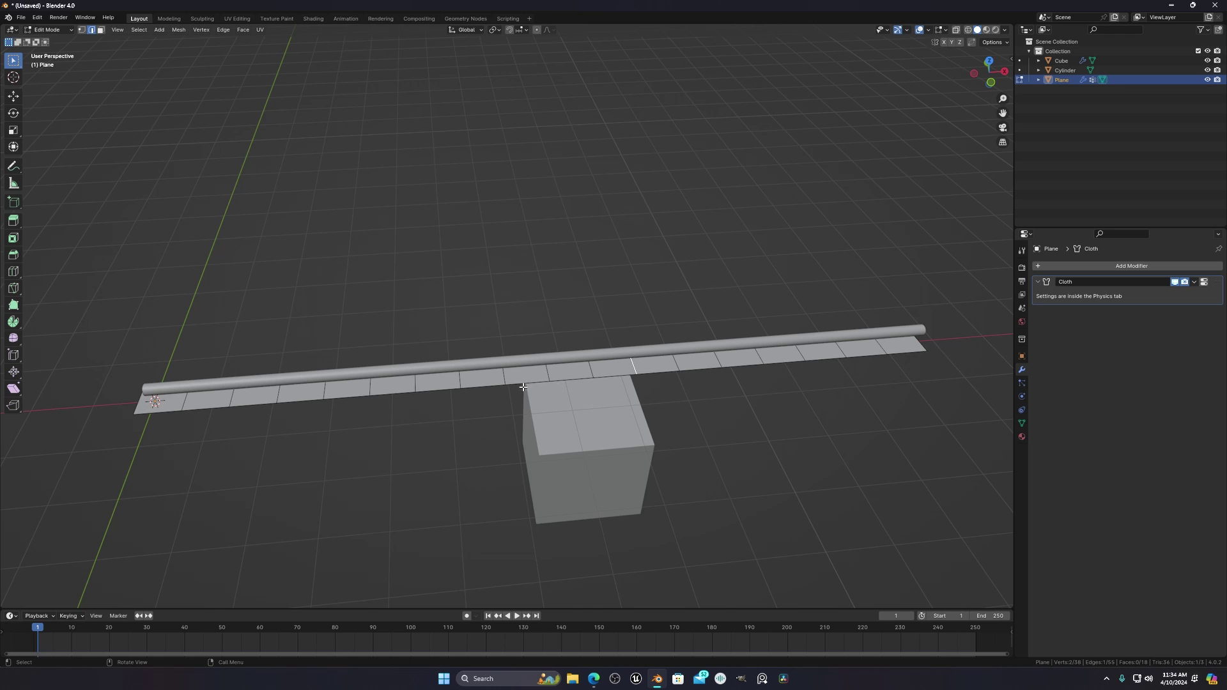
middle_drag(731, 424, 712, 351)
scroll(761, 490, up, 4)
shift+middle_drag(760, 490, 624, 394)
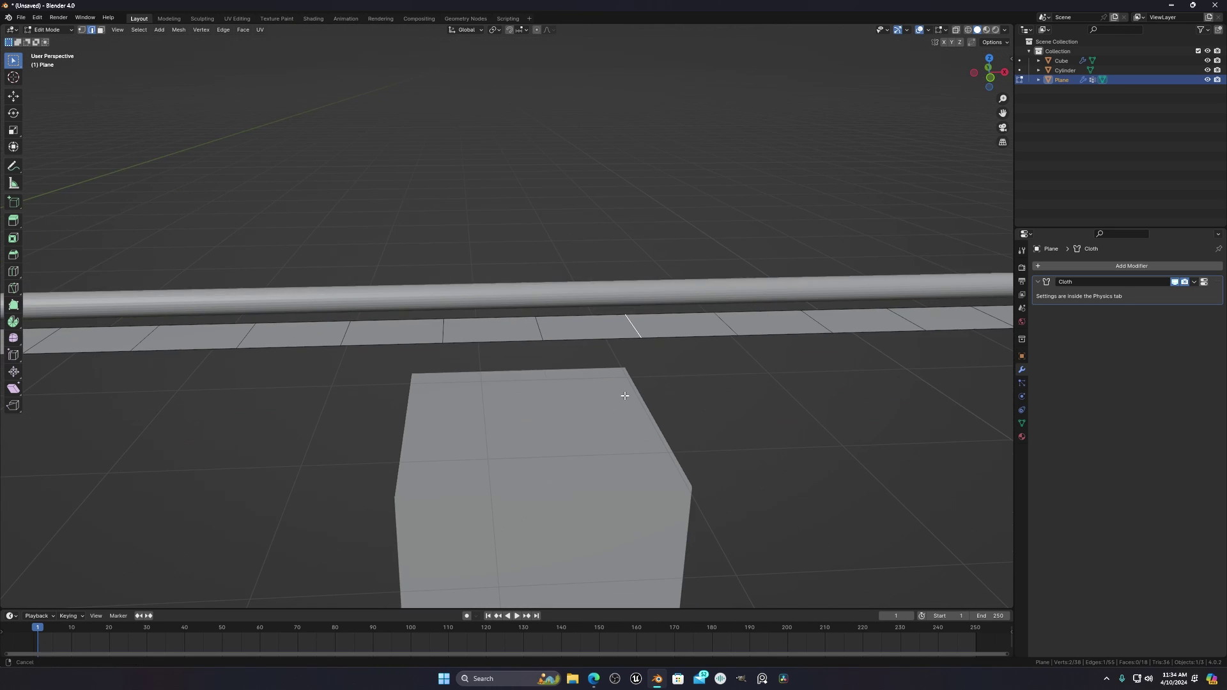
key(Tab)
middle_drag(546, 334, 610, 342)
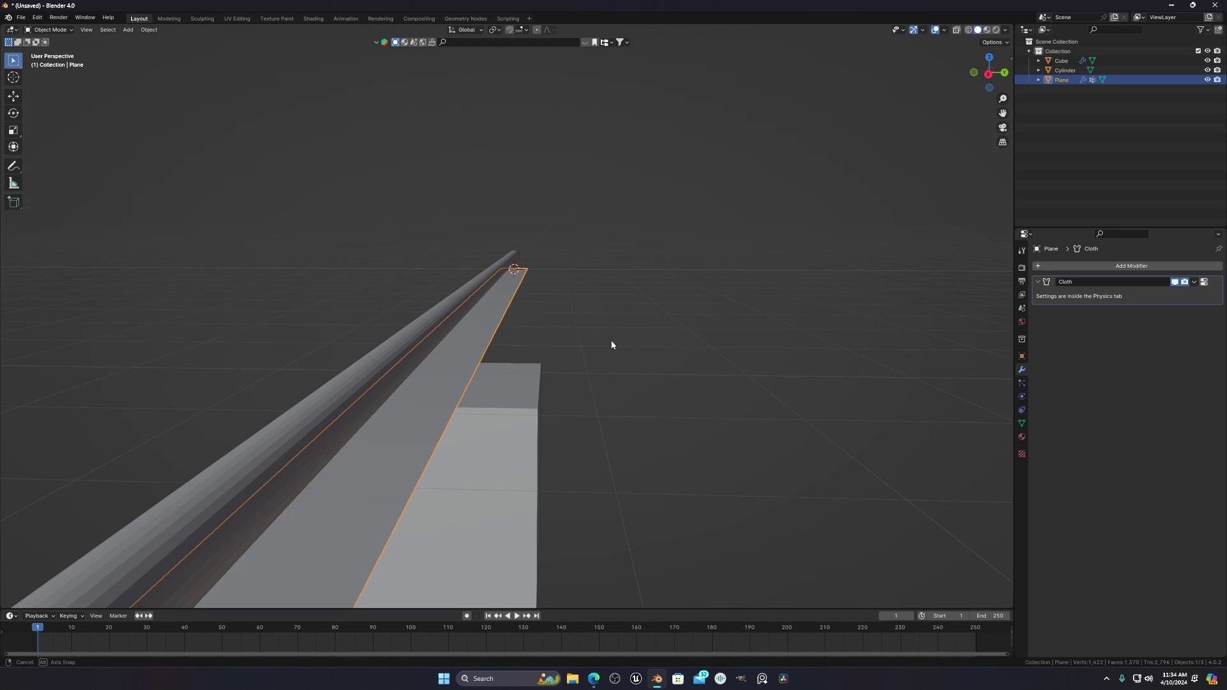
Select the cylinder and inspect its loop cuts in Edit Mode, ending back in Object Mode.
click(396, 359)
middle_drag(405, 362, 439, 376)
scroll(667, 390, down, 4)
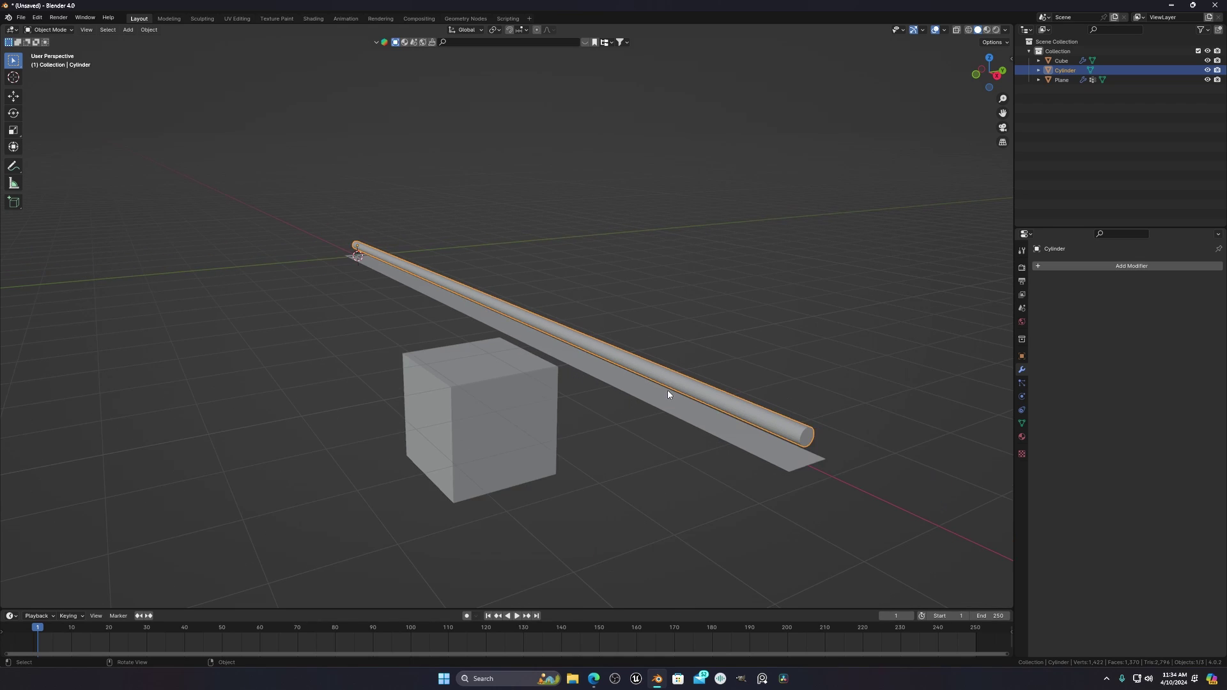
scroll(793, 384, up, 4)
scroll(679, 389, down, 1)
middle_drag(679, 390, 504, 392)
key(Tab)
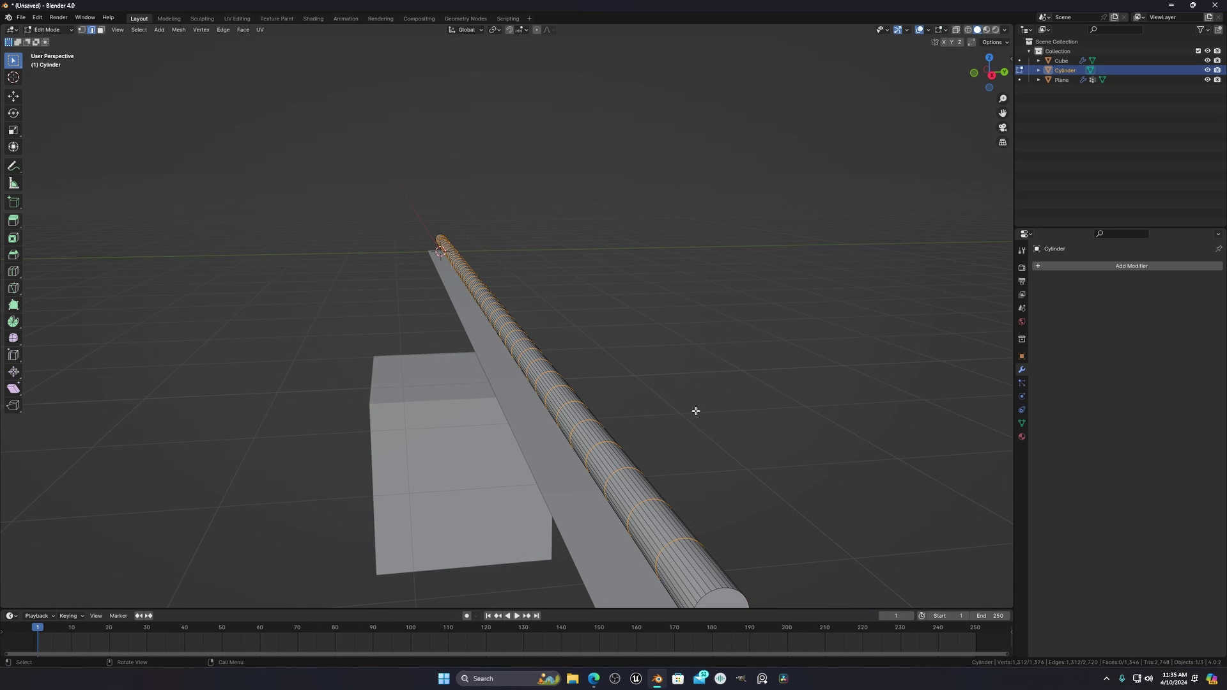
middle_drag(693, 411, 747, 367)
scroll(703, 418, up, 4)
key(Tab)
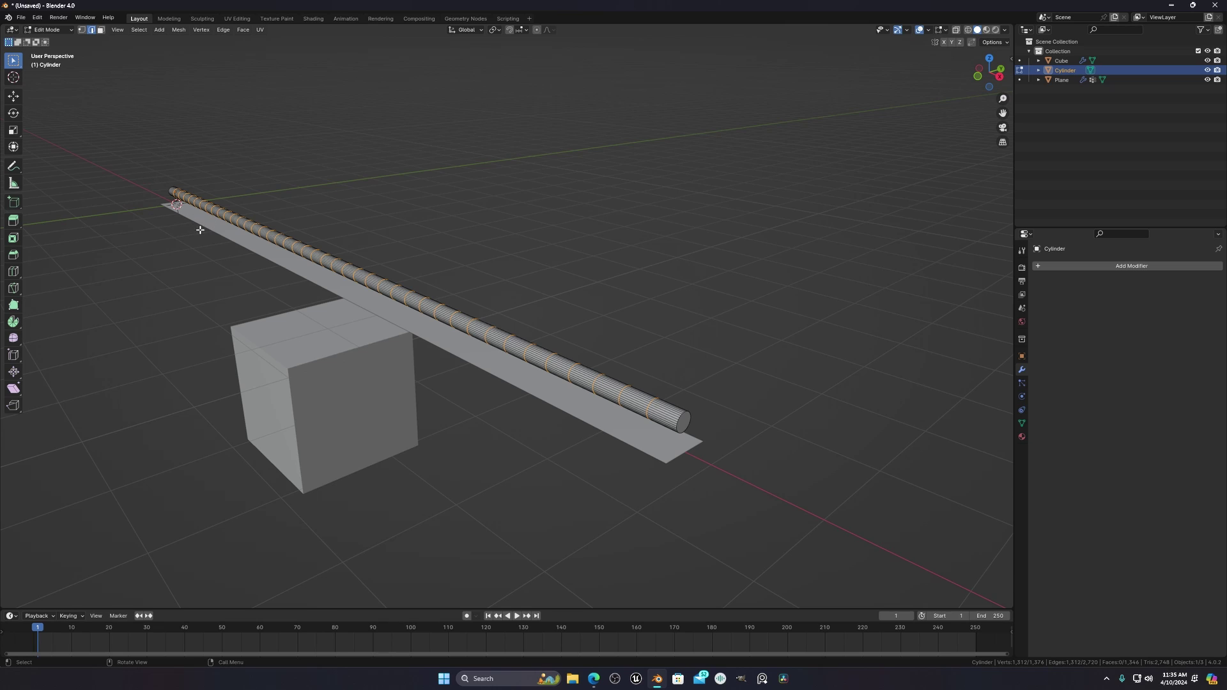
key(Tab)
Examine how the cylinder lies above the strip along its length and at its open end.
scroll(362, 274, up, 5)
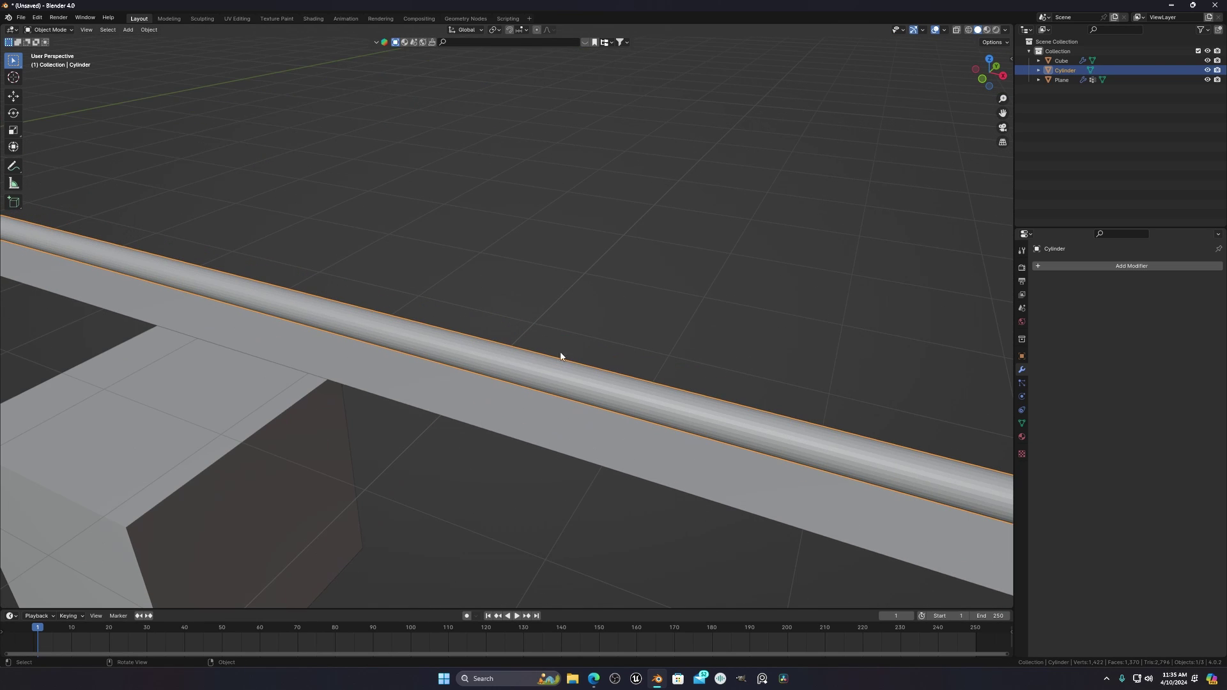
middle_drag(526, 356, 587, 307)
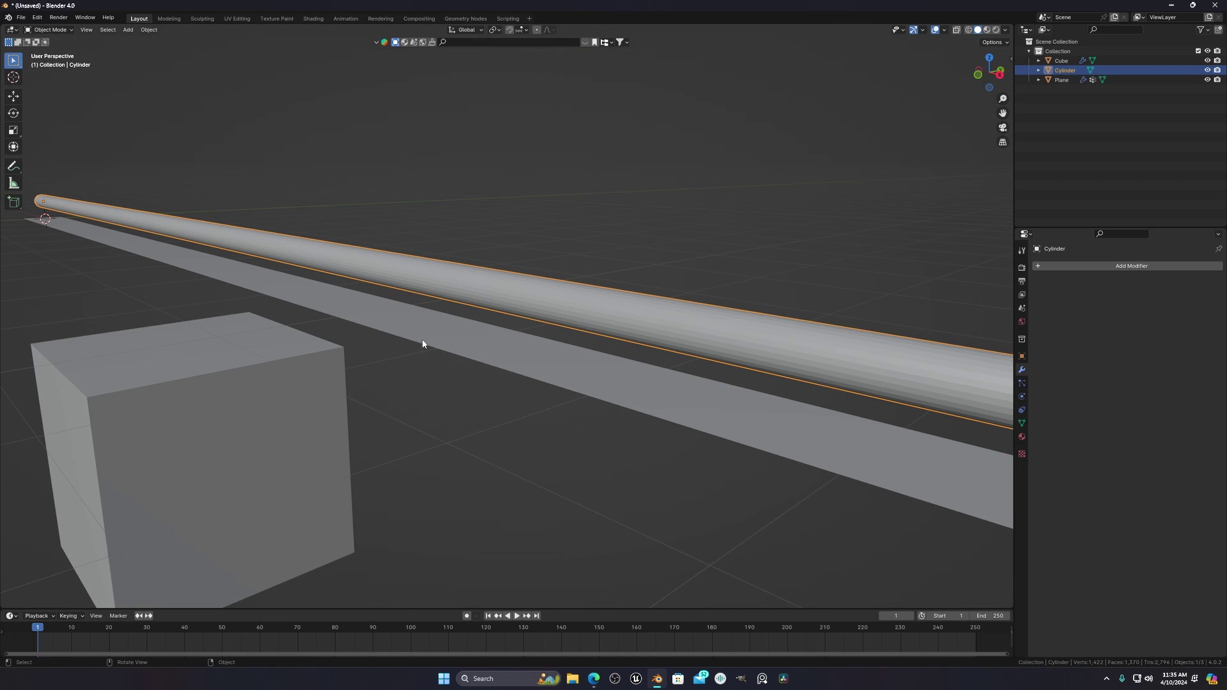
scroll(548, 369, down, 6)
middle_drag(548, 369, 621, 321)
scroll(621, 321, up, 5)
middle_drag(518, 344, 539, 323)
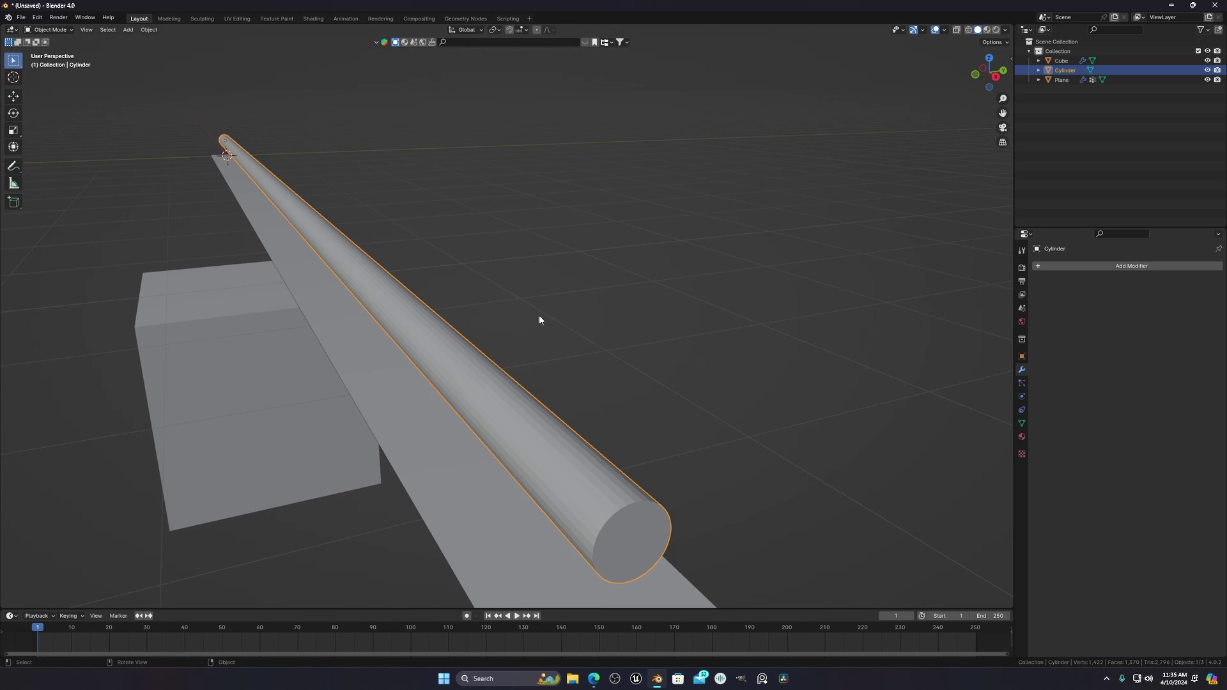
key(g)
right_click(563, 259)
Add a Surface Deform modifier to the cylinder.
scroll(561, 258, down, 4)
middle_drag(551, 265, 916, 328)
scroll(504, 306, up, 2)
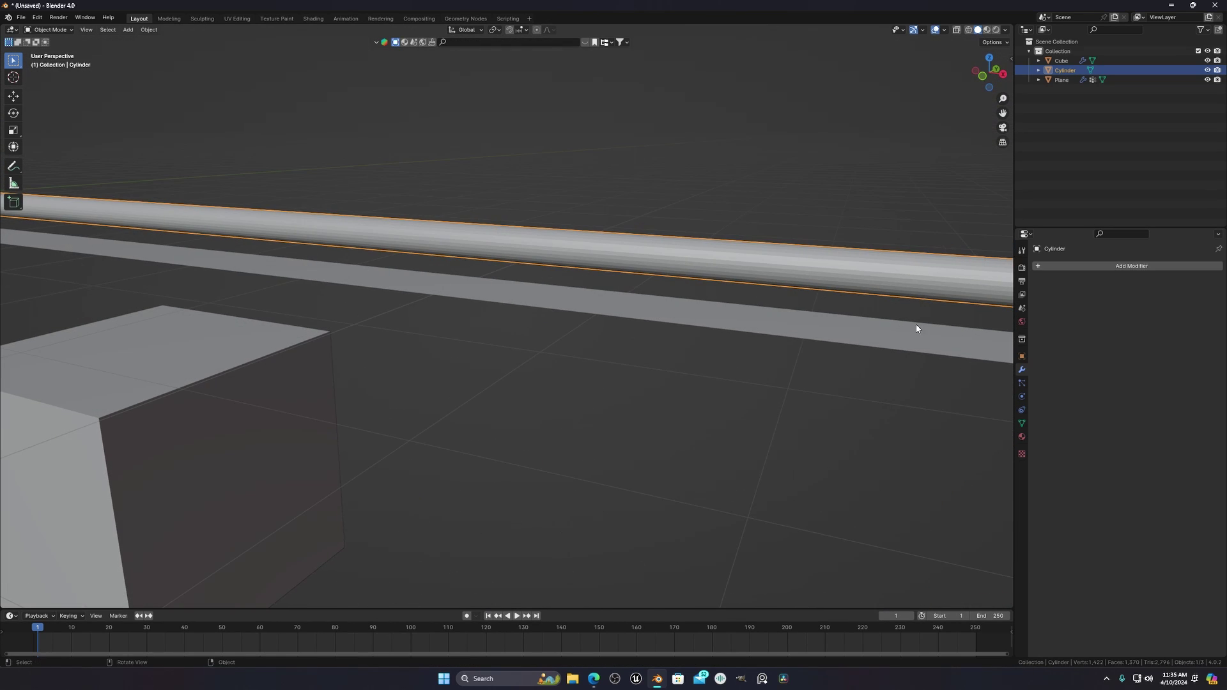
click(1123, 265)
mouse_move(1086, 280)
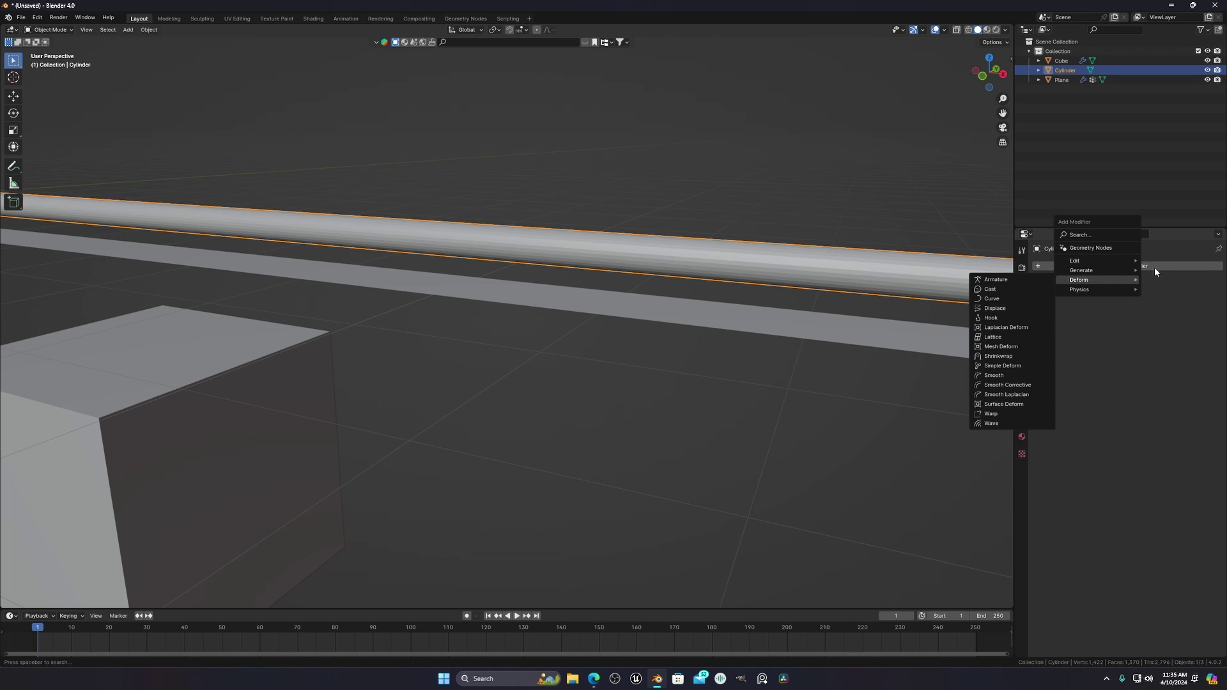
mouse_move(1127, 270)
click(1004, 404)
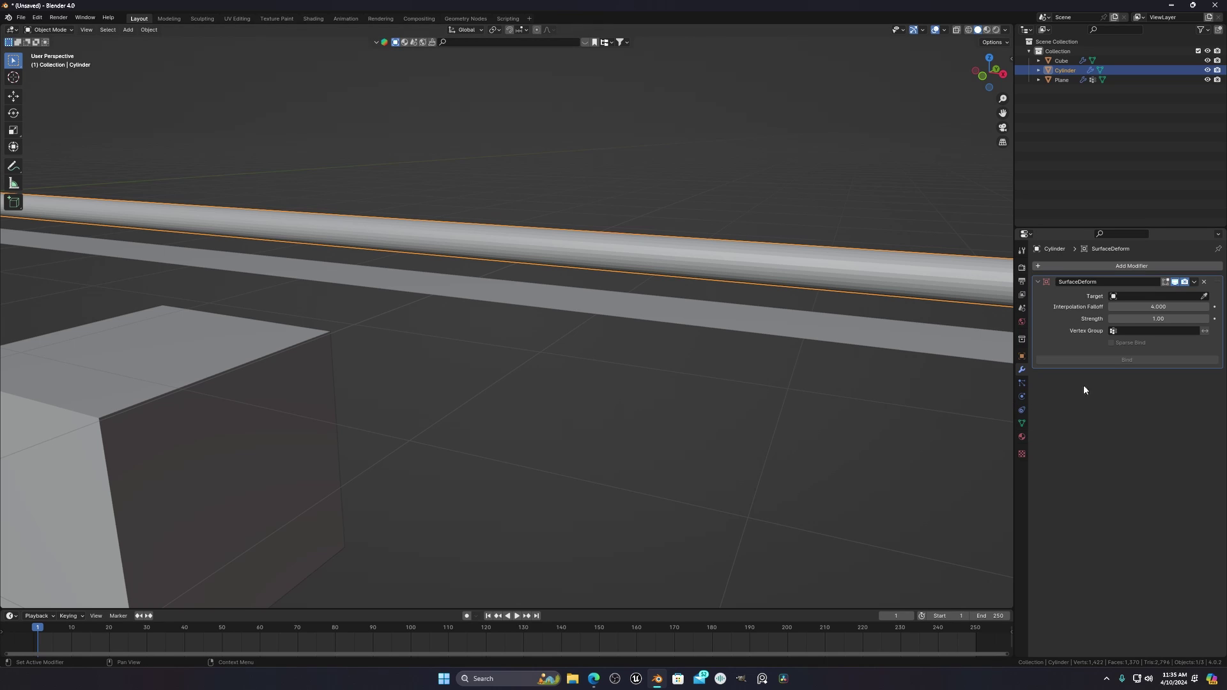
Set the plane strip as the Surface Deform target and bind the cylinder to it.
click(1204, 297)
click(832, 315)
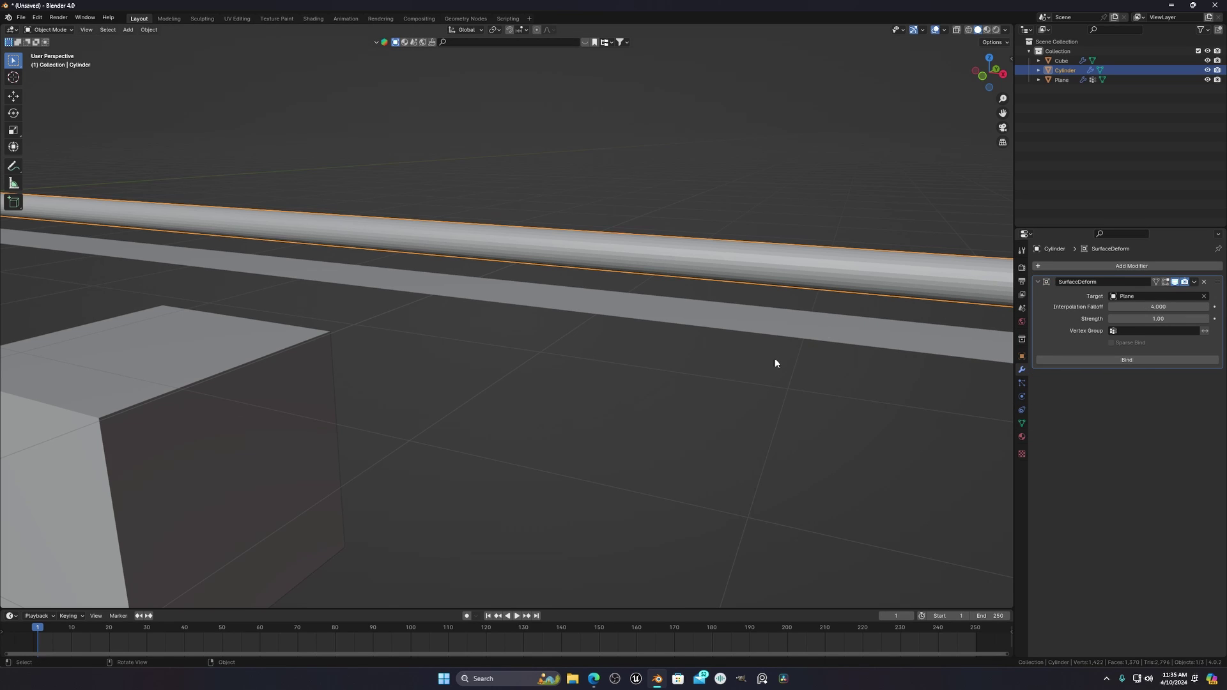
scroll(774, 362, down, 5)
scroll(775, 362, up, 5)
scroll(774, 362, down, 5)
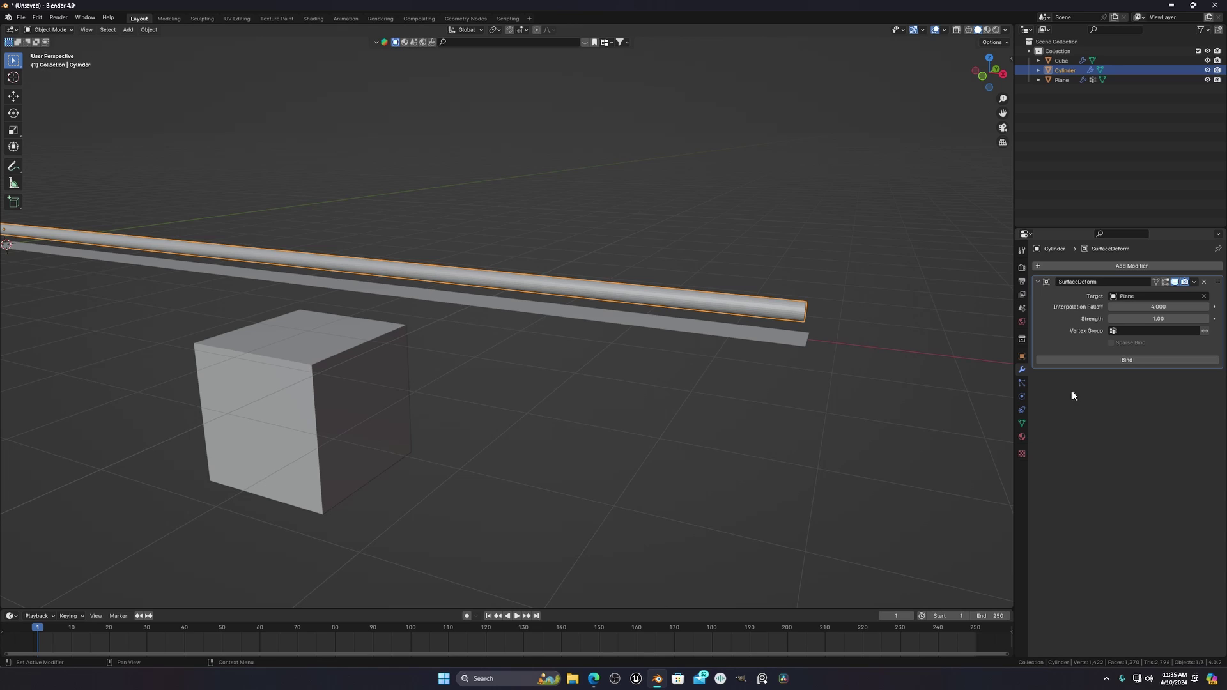
click(1119, 360)
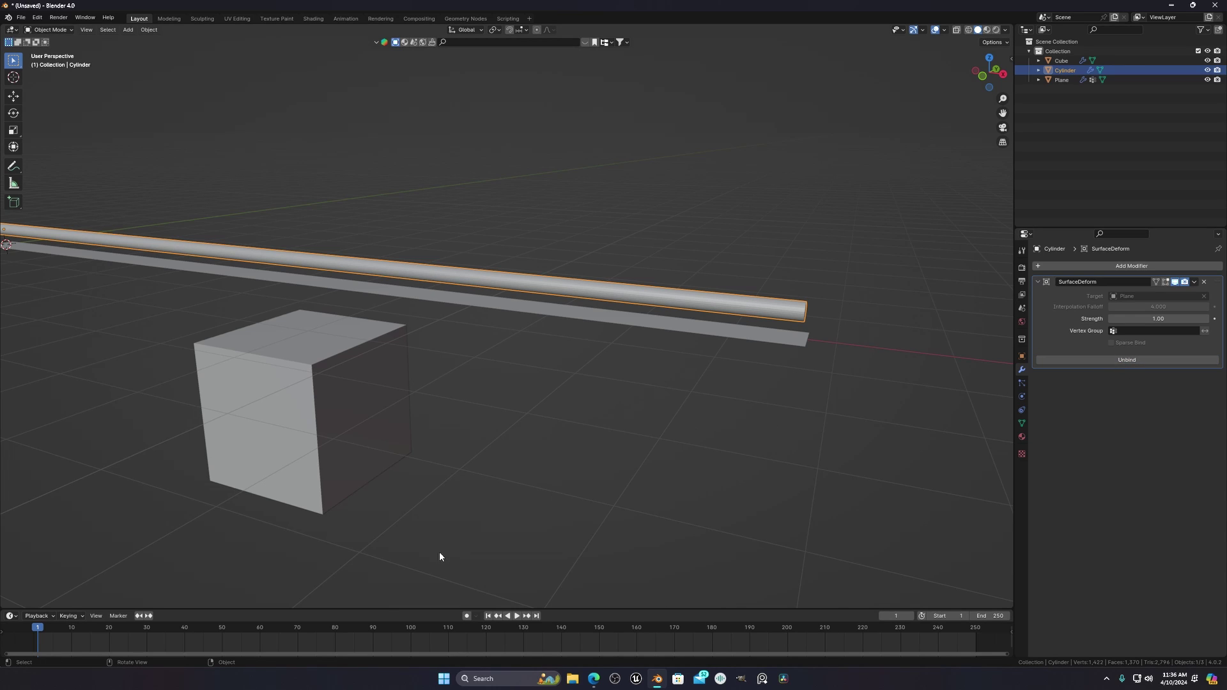
Scrub the simulation to frames 19 and 42 and examine how the cylinder follows the strip over the cube.
drag(40, 631, 104, 643)
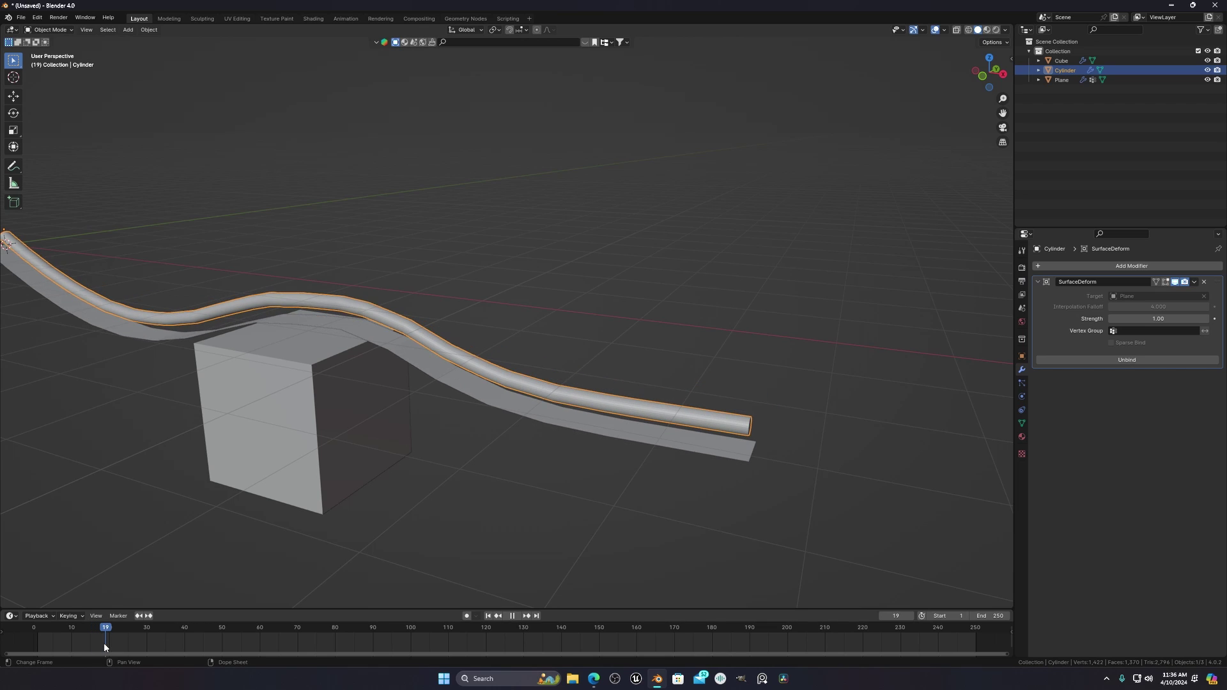
scroll(397, 497, down, 4)
middle_drag(447, 395, 496, 392)
scroll(496, 391, up, 3)
mouse_move(625, 374)
middle_down()
mouse_move(682, 358)
mouse_move(638, 362)
middle_up()
scroll(407, 333, down, 1)
scroll(443, 331, down, 1)
middle_drag(407, 331, 447, 324)
scroll(408, 332, up, 4)
scroll(447, 324, up, 4)
middle_drag(447, 324, 465, 326)
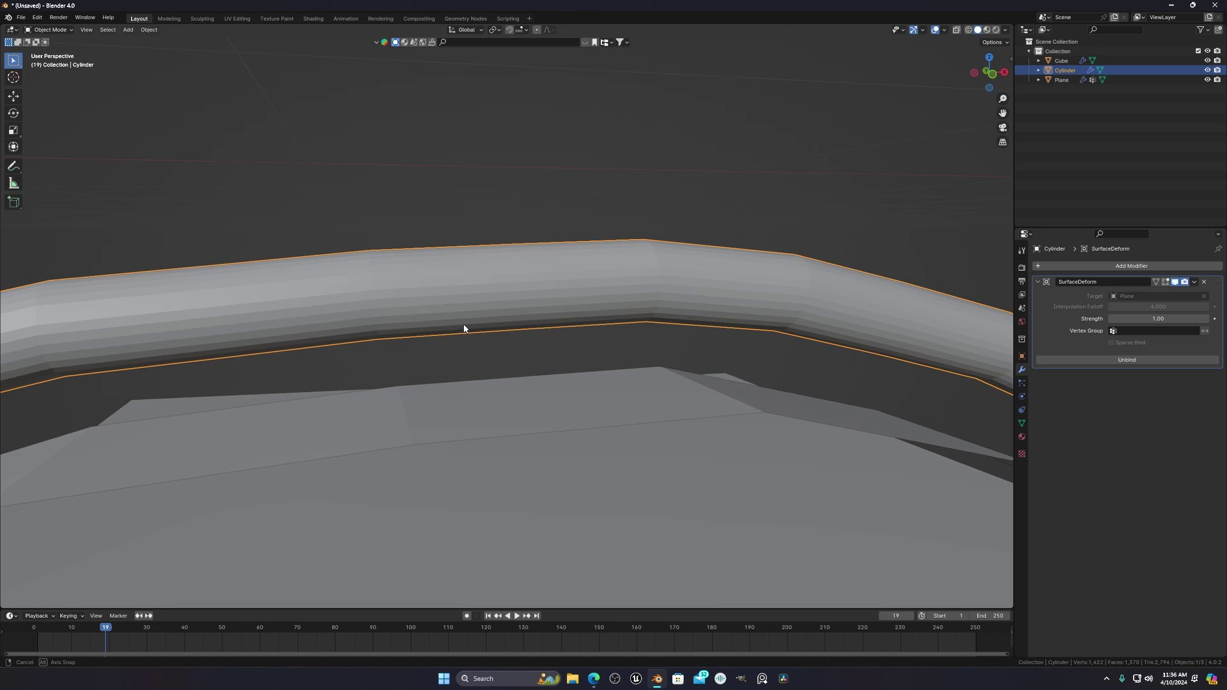
middle_drag(534, 362, 496, 376)
scroll(517, 326, down, 4)
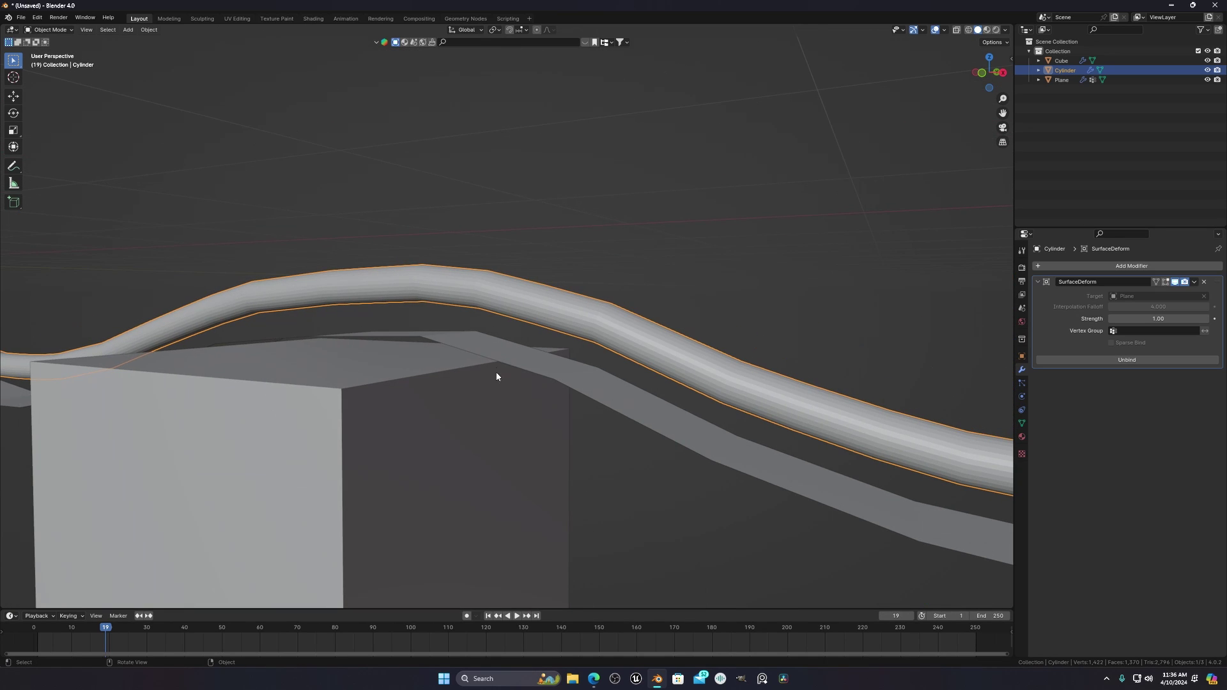
drag(152, 631, 192, 631)
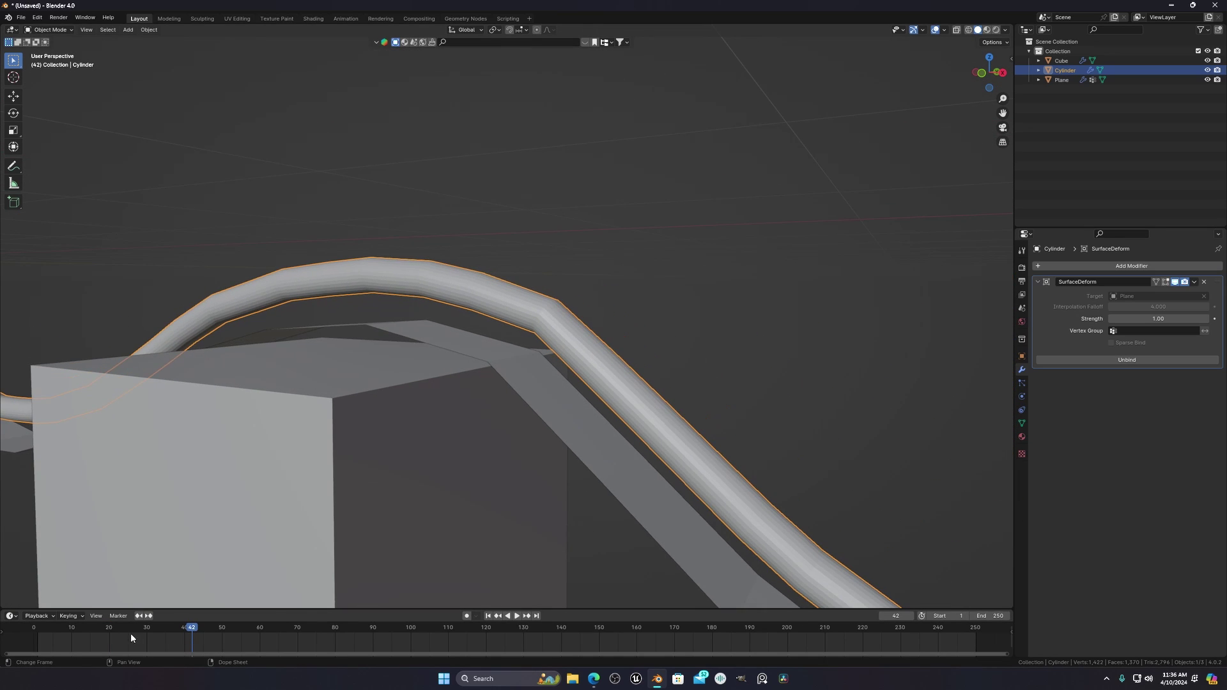
Return to frame 1, unbind the cylinder and lower it about 0.18 m along Z onto the strip.
click(487, 616)
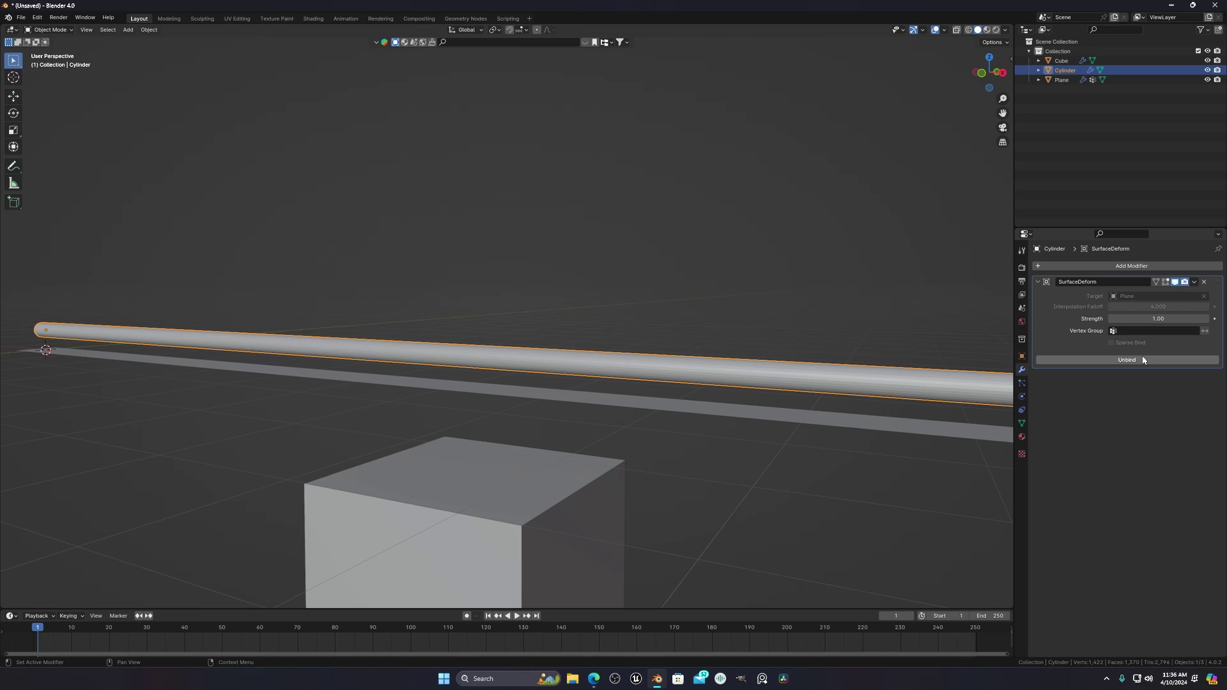
click(1145, 359)
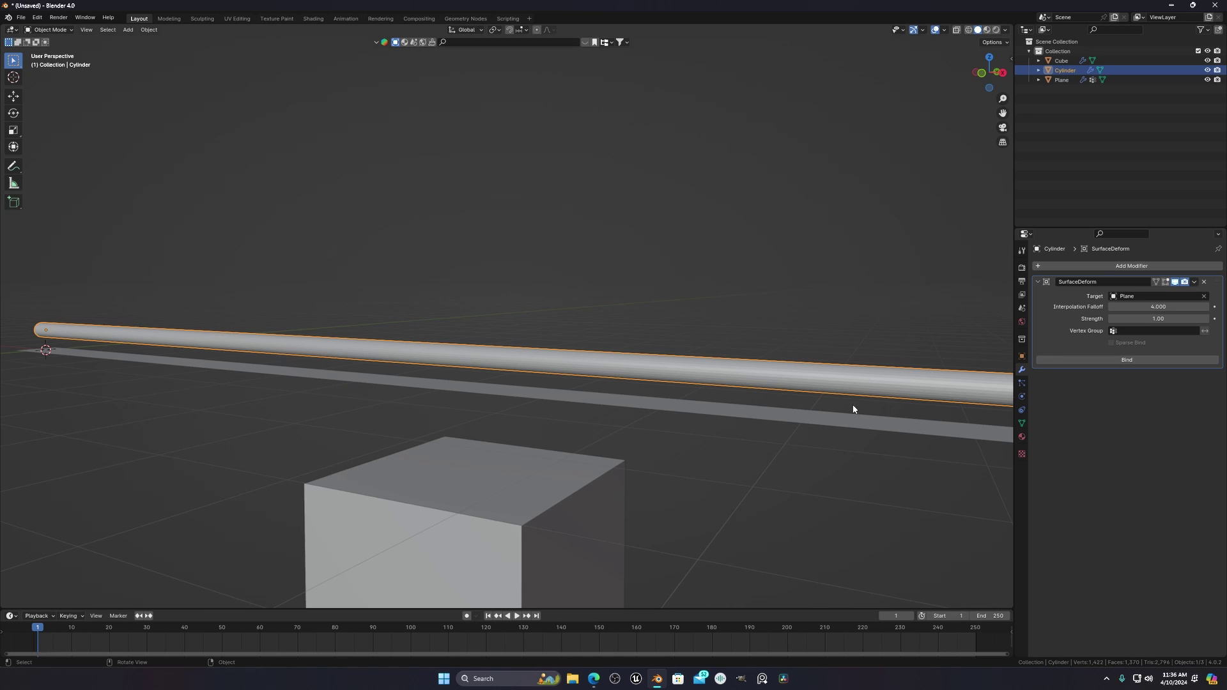
key(grave)
click(505, 240)
key(g)
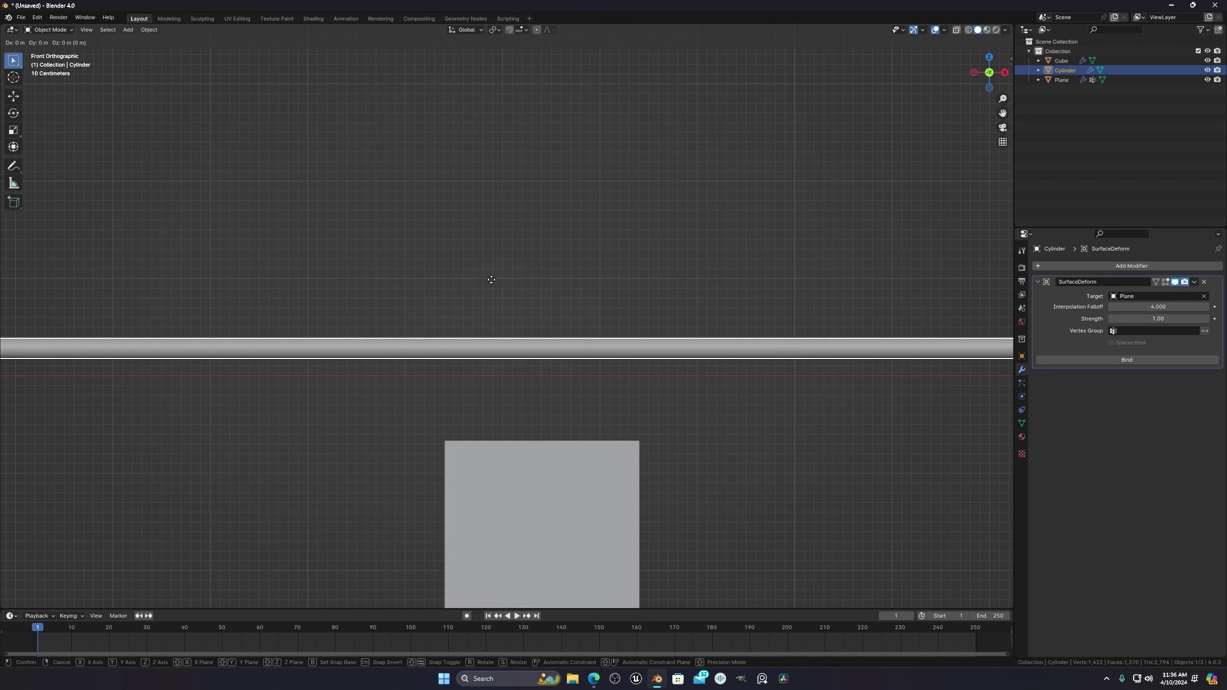
key(z)
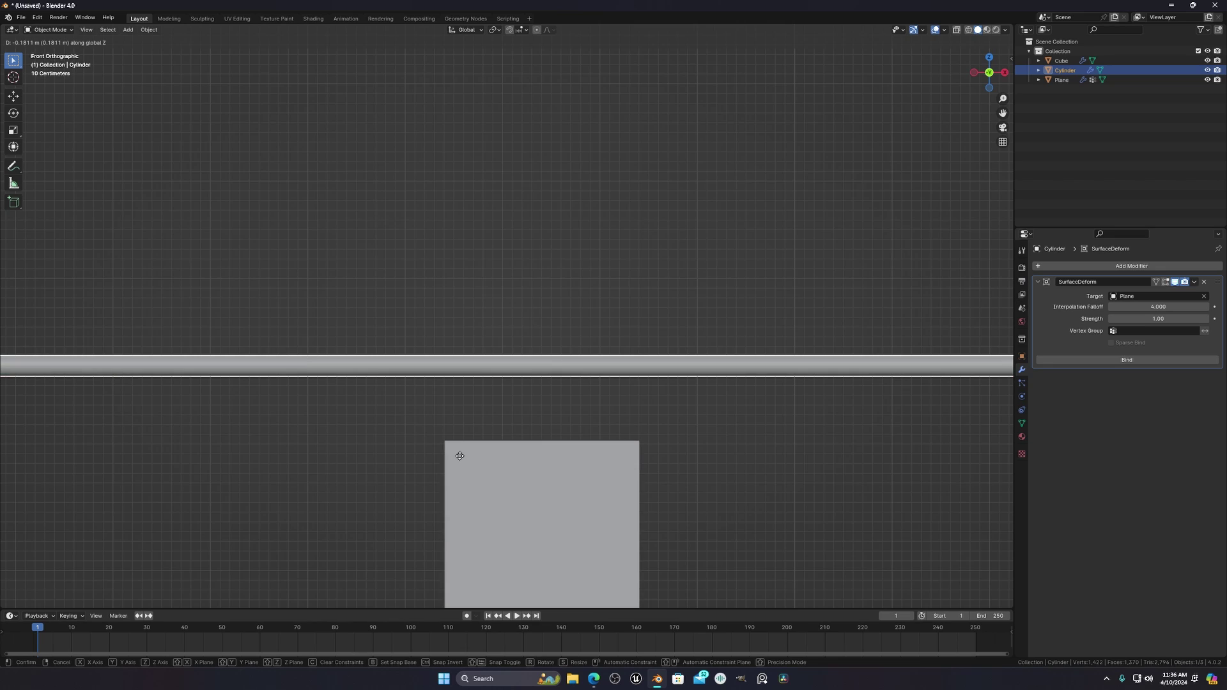
click(459, 441)
Bind the lowered cylinder to the strip again and play the simulation to about frame 20.
middle_drag(685, 404, 675, 415)
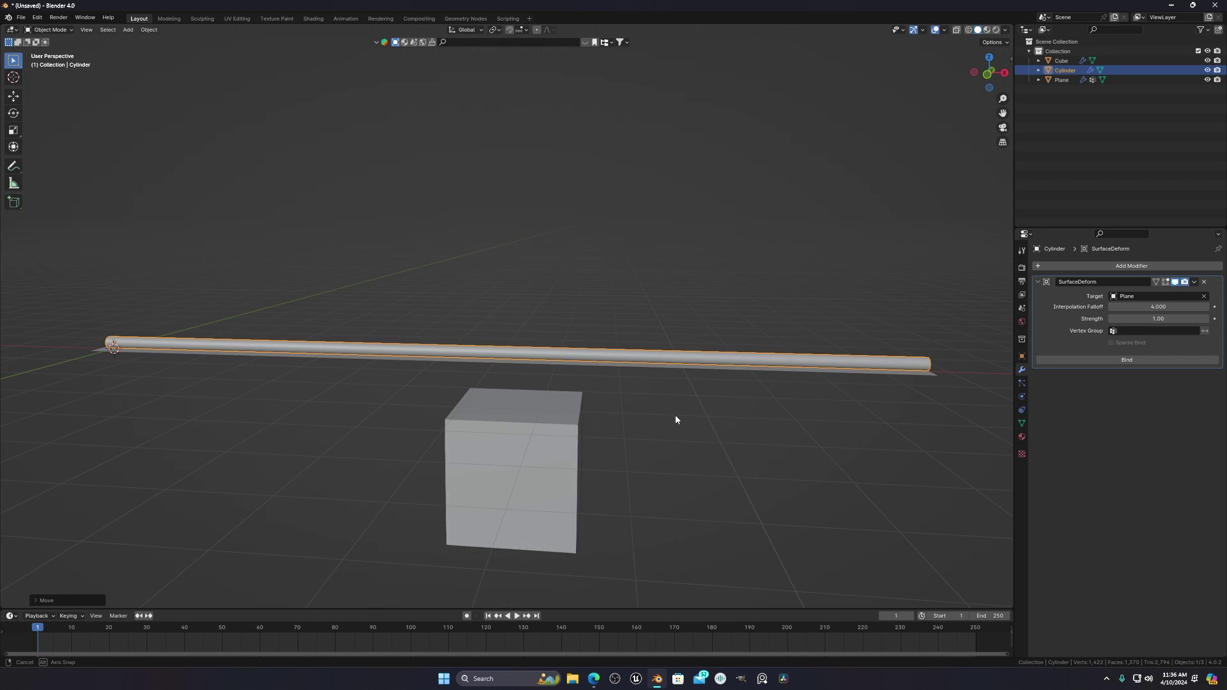
click(1125, 360)
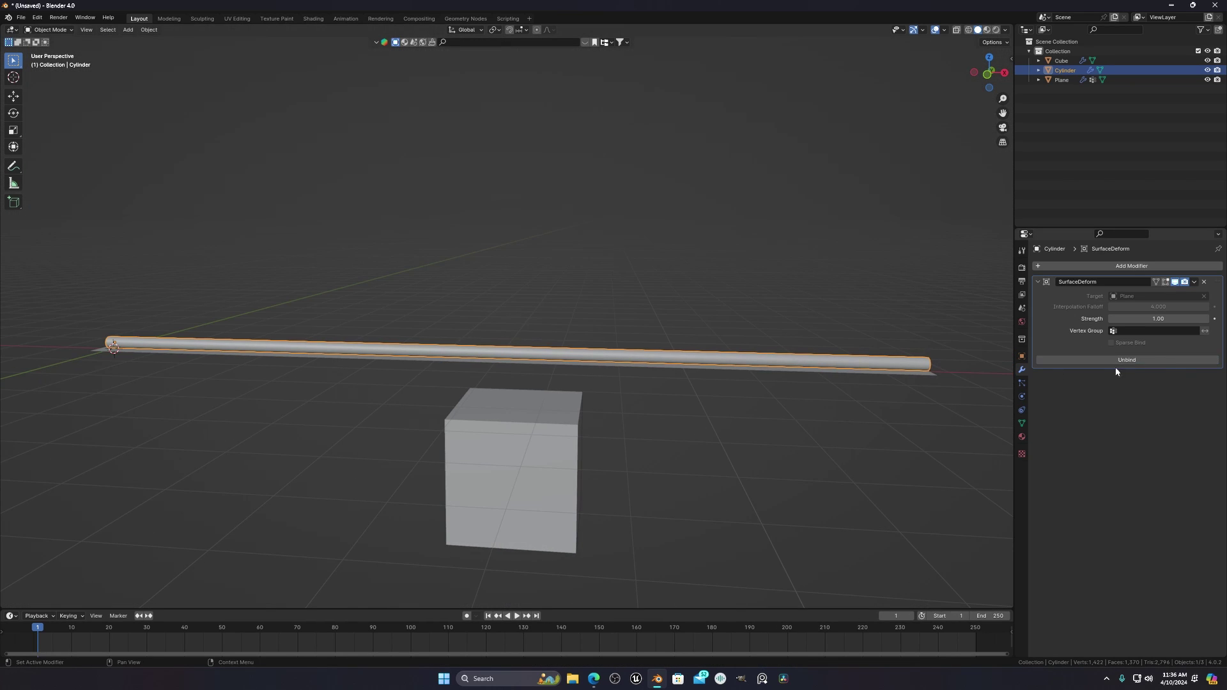
key(space)
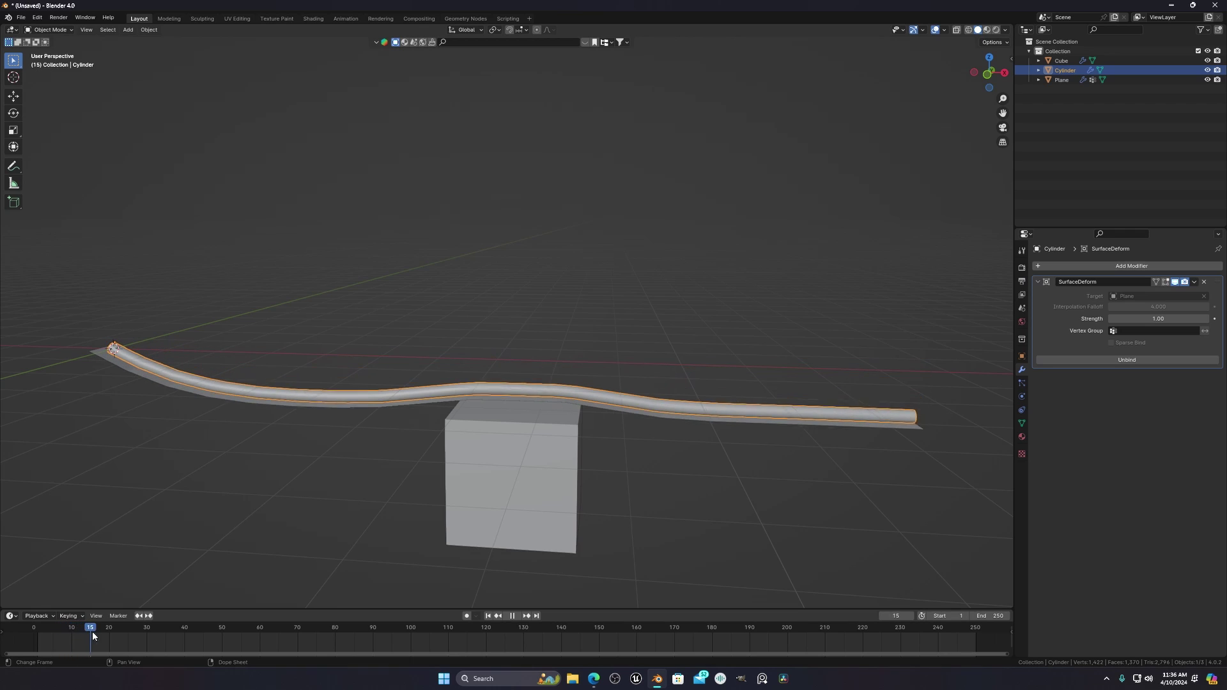
key(space)
Examine from several angles how closely the bound cylinder rests on the cube during the simulation.
middle_drag(335, 557, 564, 448)
scroll(564, 448, up, 4)
shift+middle_drag(723, 490, 571, 444)
scroll(571, 444, up, 4)
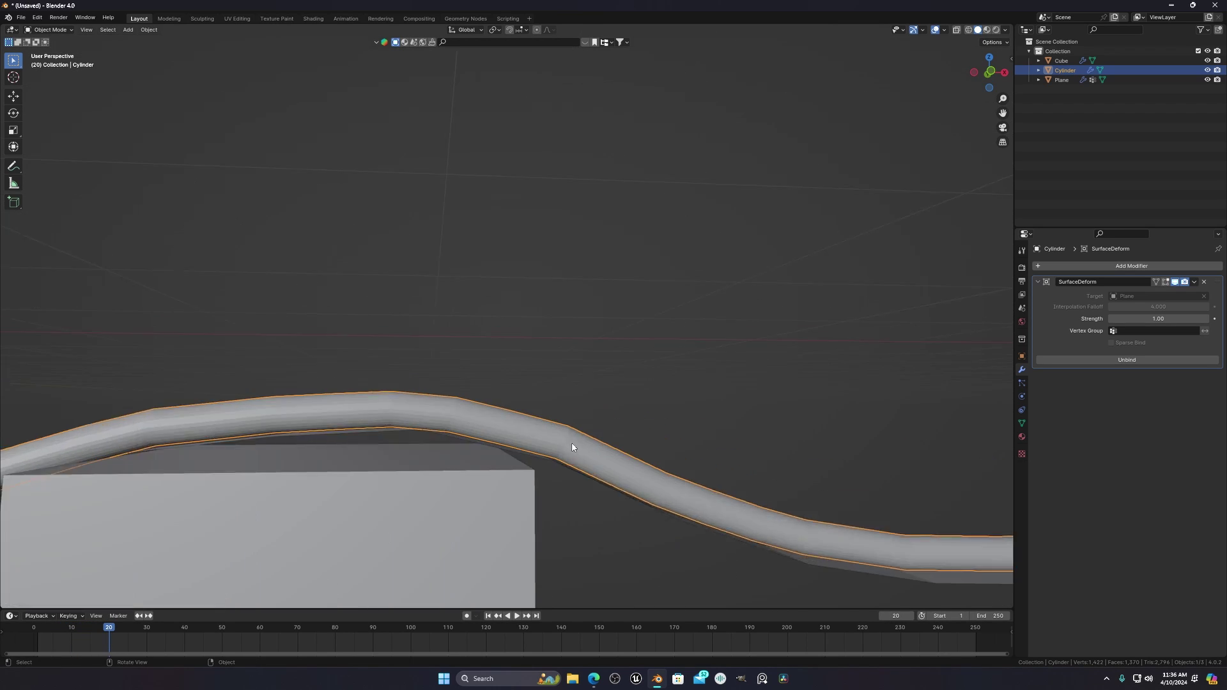
shift+middle_drag(554, 512, 561, 374)
middle_drag(561, 374, 476, 421)
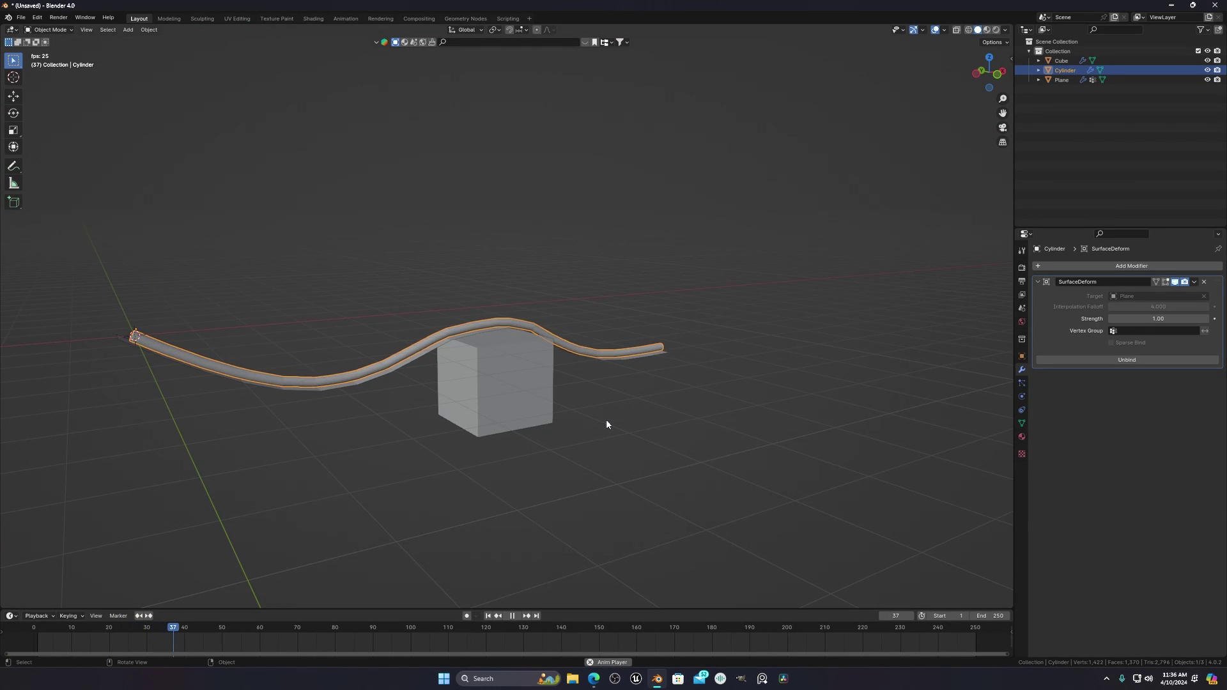
middle_drag(605, 420, 565, 418)
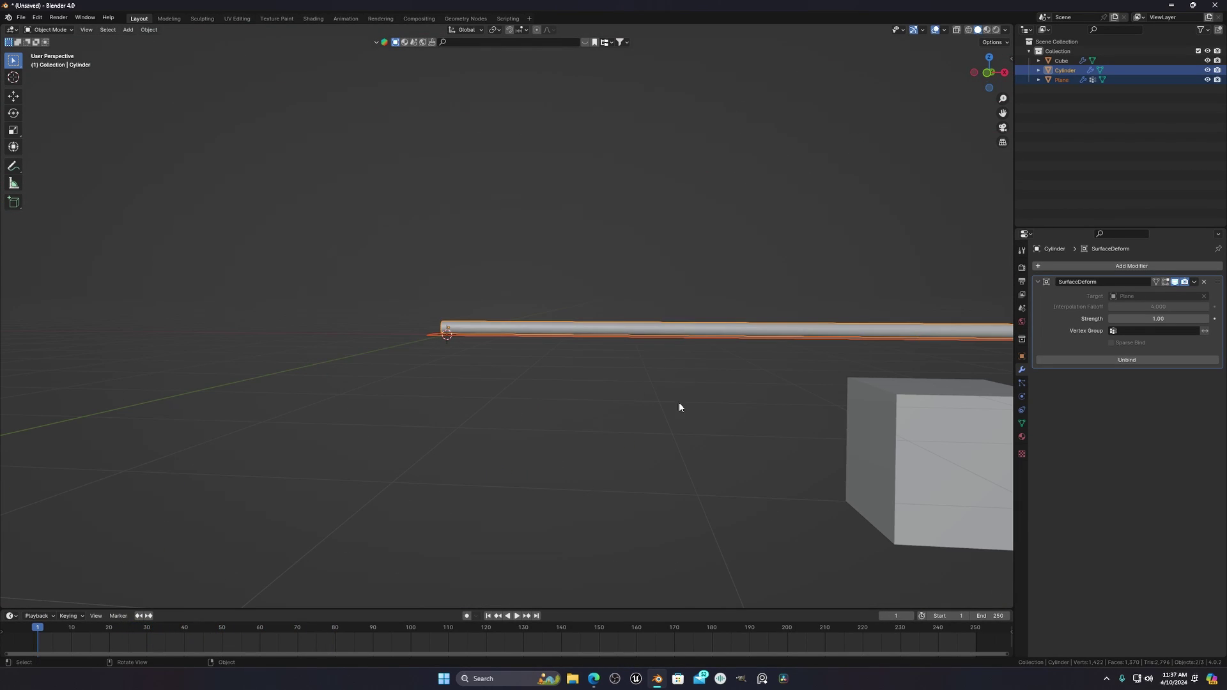
key(g)
scroll(767, 403, down, 3)
right_click(753, 360)
Open the plane strip in Edit Mode with vertex selection and isolate it in local view.
scroll(506, 370, up, 3)
middle_drag(450, 333, 539, 307)
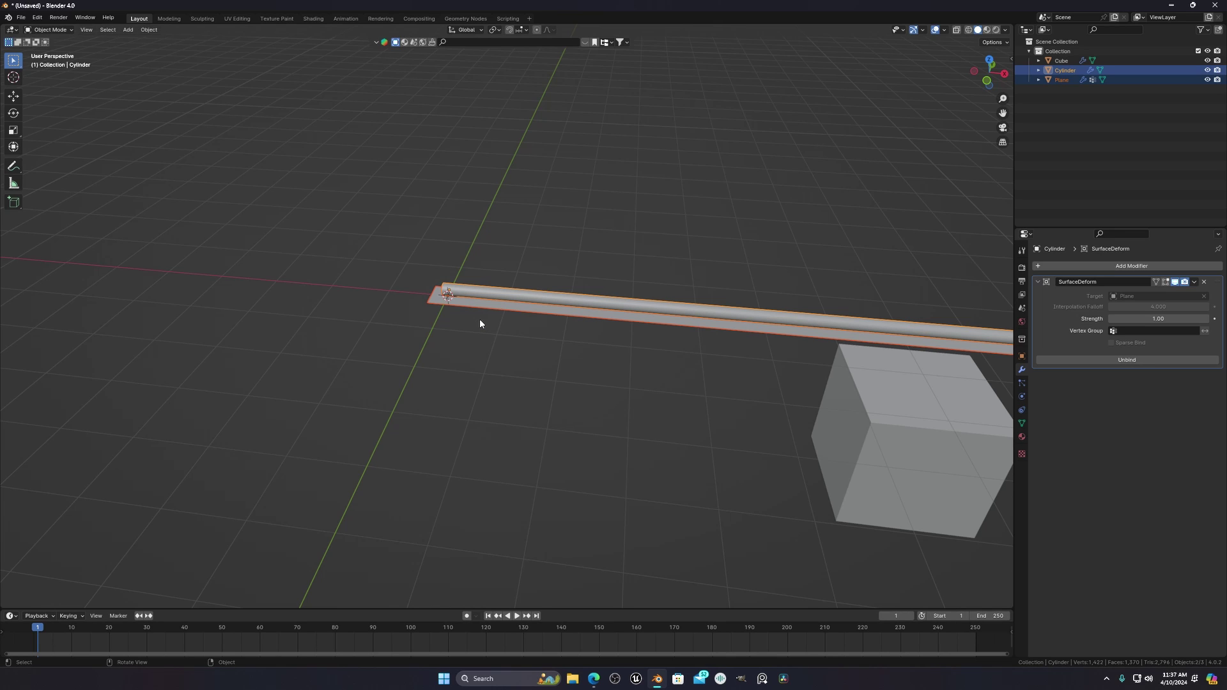
scroll(479, 320, up, 5)
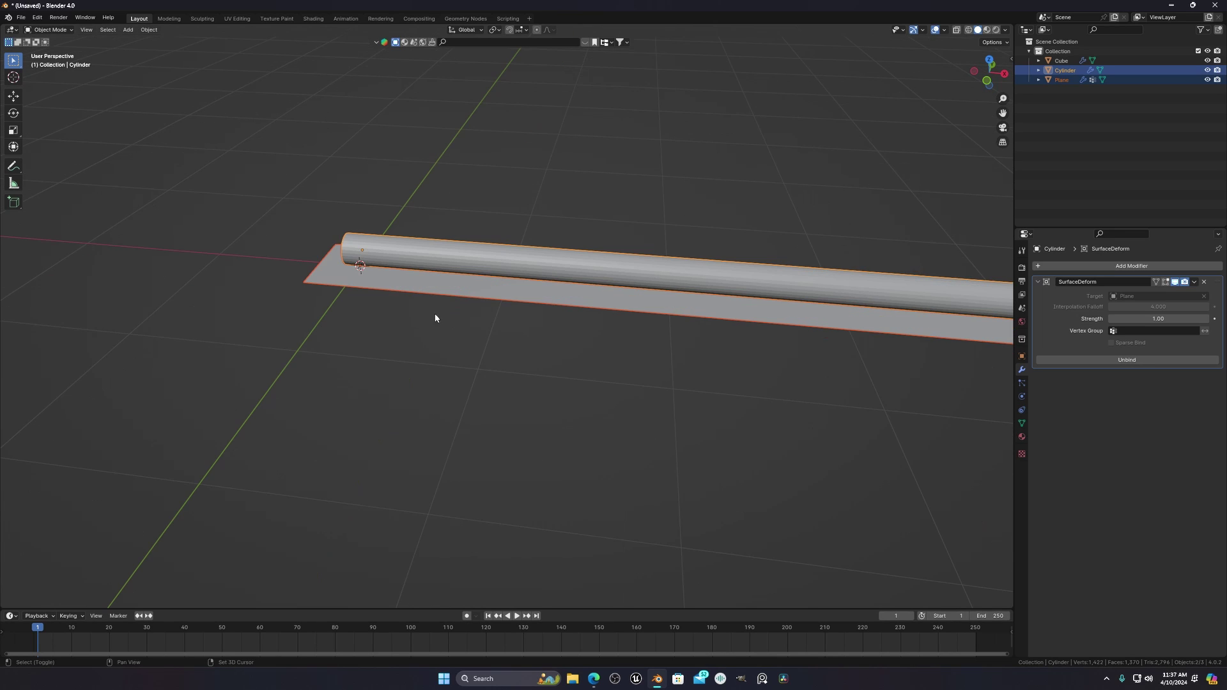
shift+middle_drag(434, 315, 537, 346)
click(496, 309)
key(Tab)
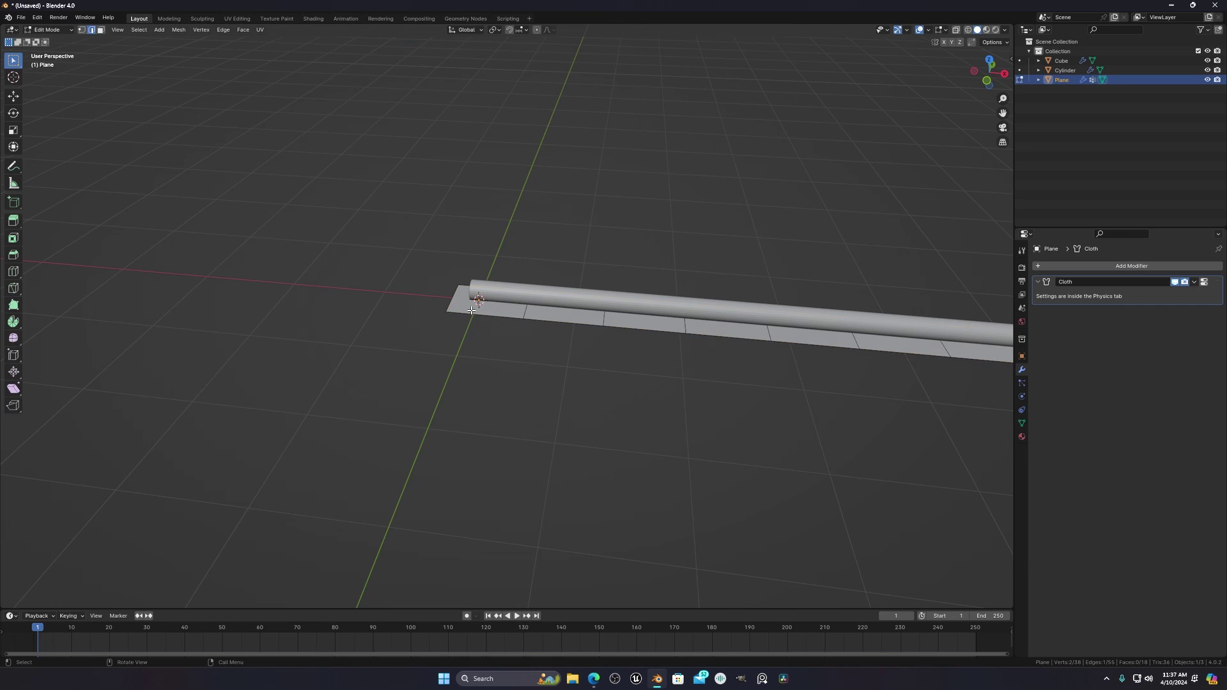
middle_drag(490, 311, 529, 317)
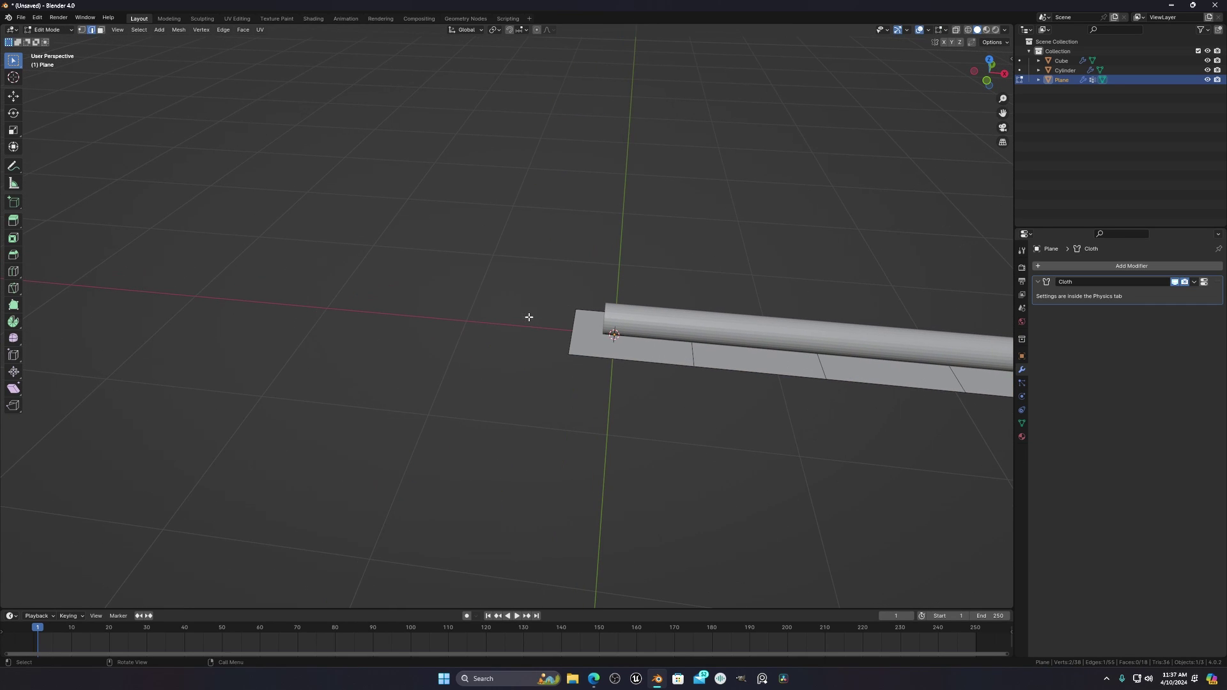
click(81, 30)
key(KP_Divide)
Select the two vertices at the strip's end near the origin and hook them to a new object.
drag(412, 334, 383, 424)
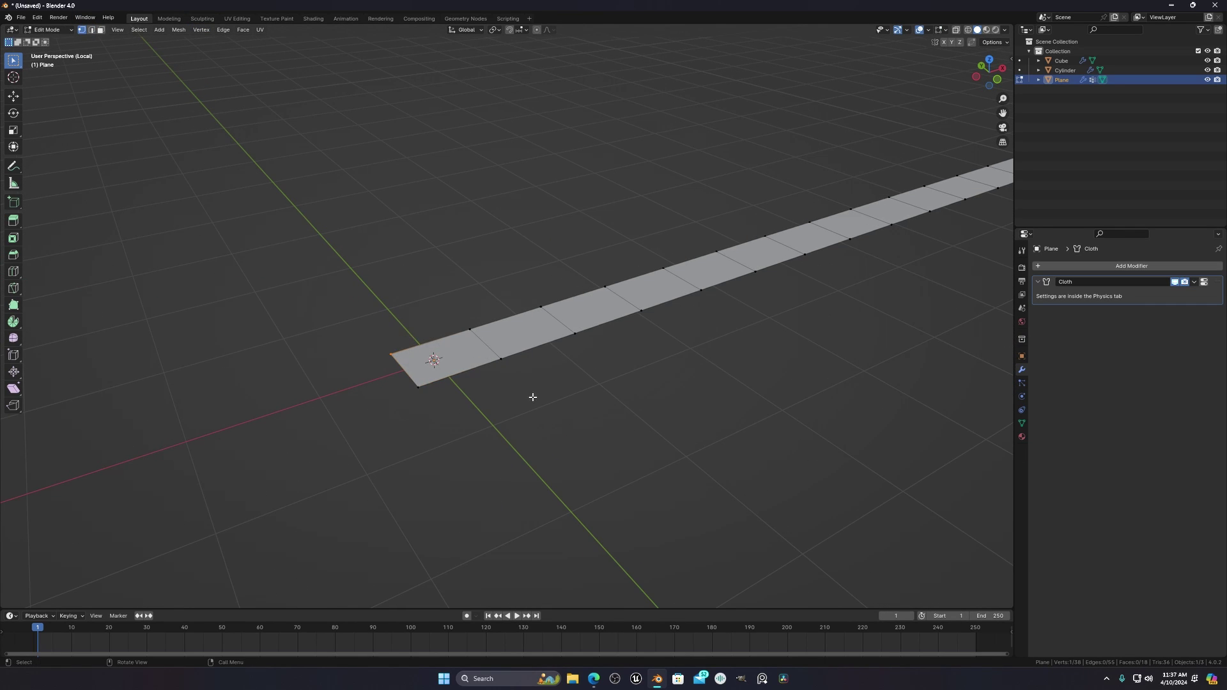
middle_drag(532, 397, 408, 319)
drag(404, 319, 317, 393)
key(ctrl+h)
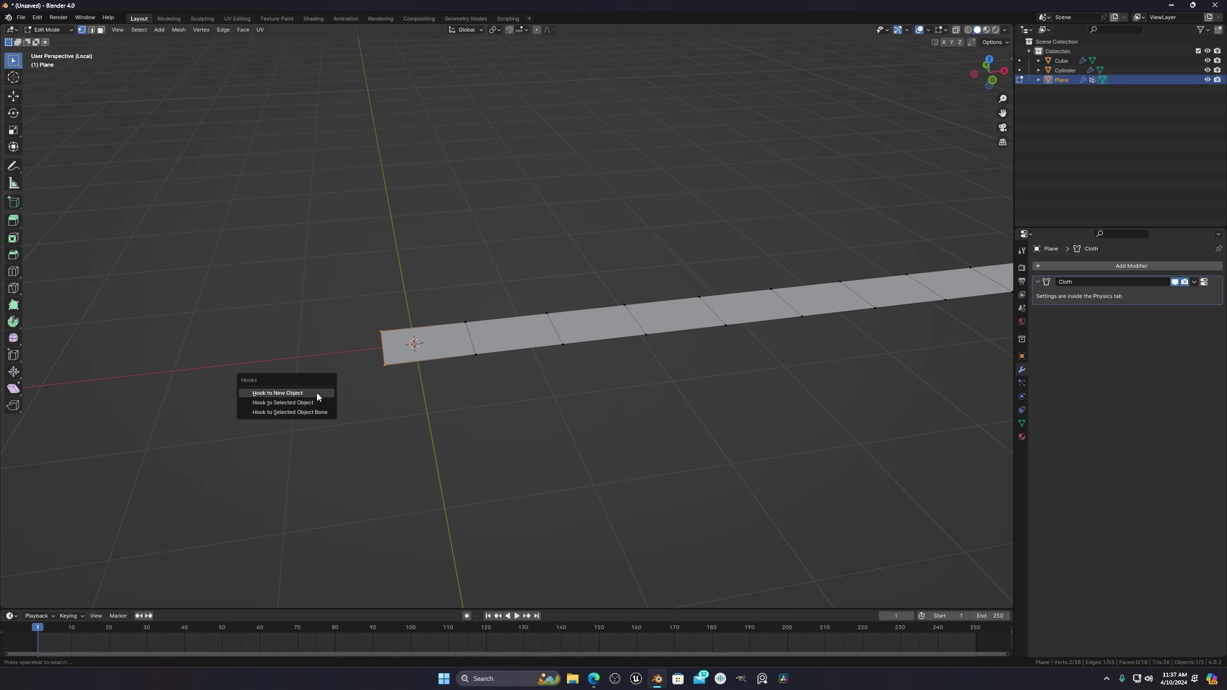
click(277, 393)
scroll(505, 377, down, 4)
middle_drag(516, 373, 527, 294)
Try moving the hook empty in Object Mode to test its effect on the strip's end.
click(349, 352)
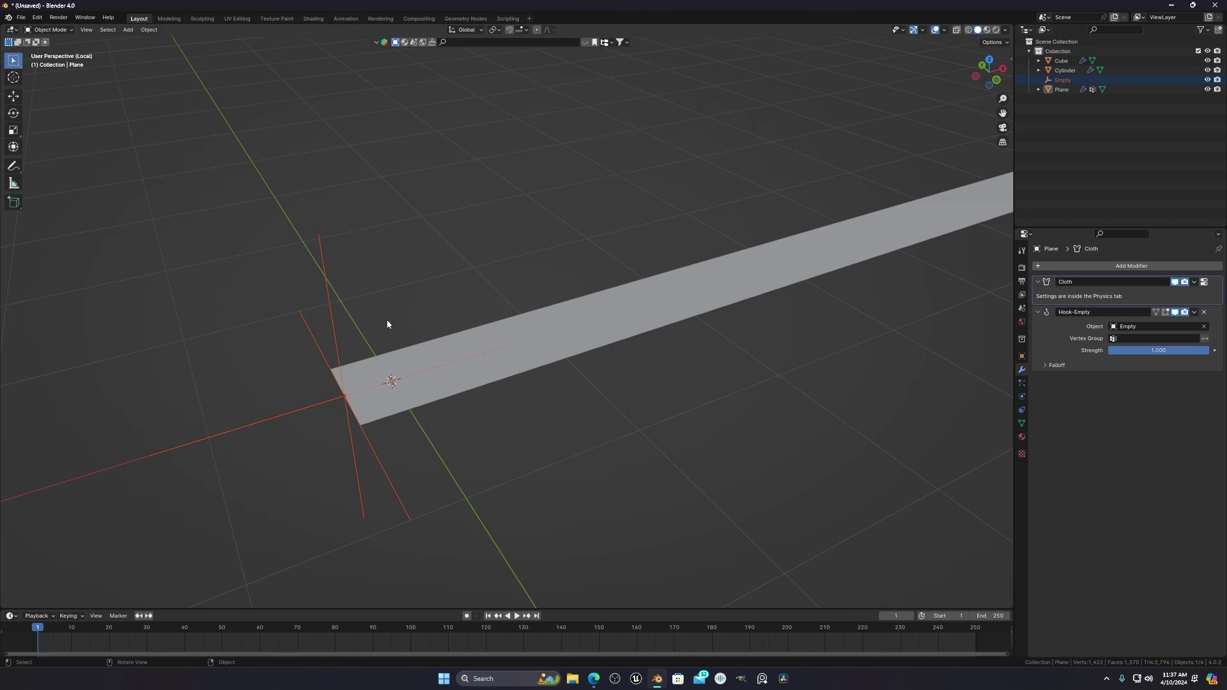
middle_drag(386, 323, 291, 336)
key(g)
right_click(493, 343)
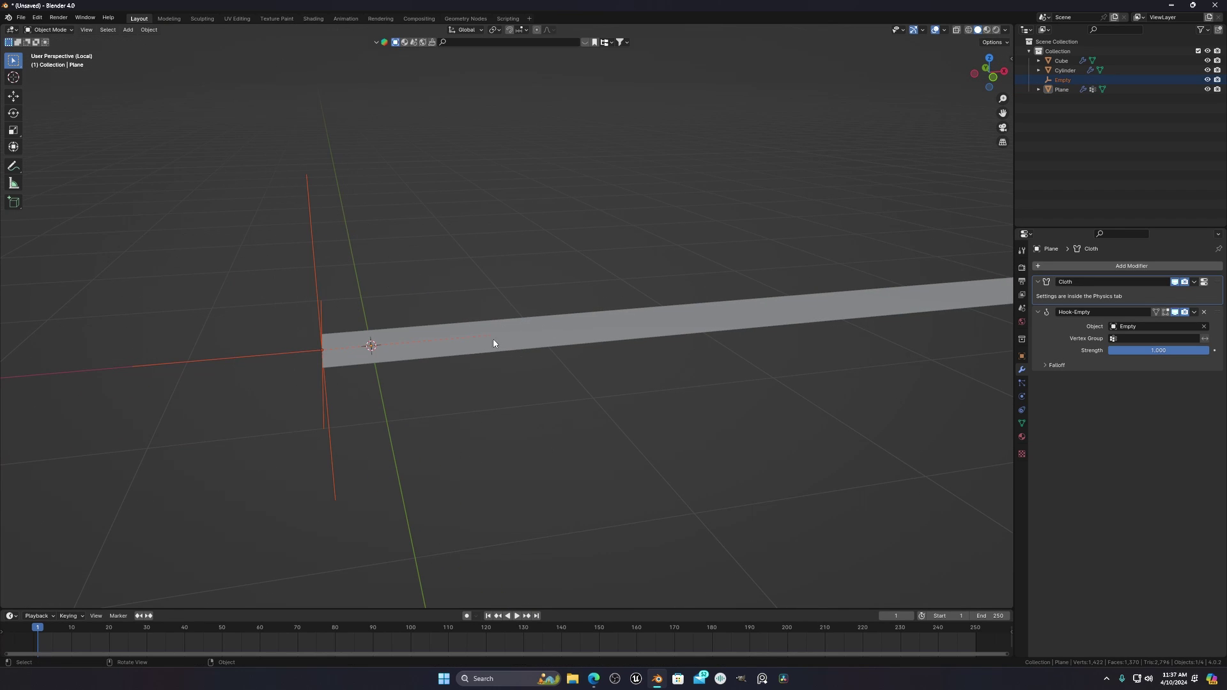
click(331, 358)
key(ctrl+z)
click(330, 358)
middle_drag(323, 371, 315, 353)
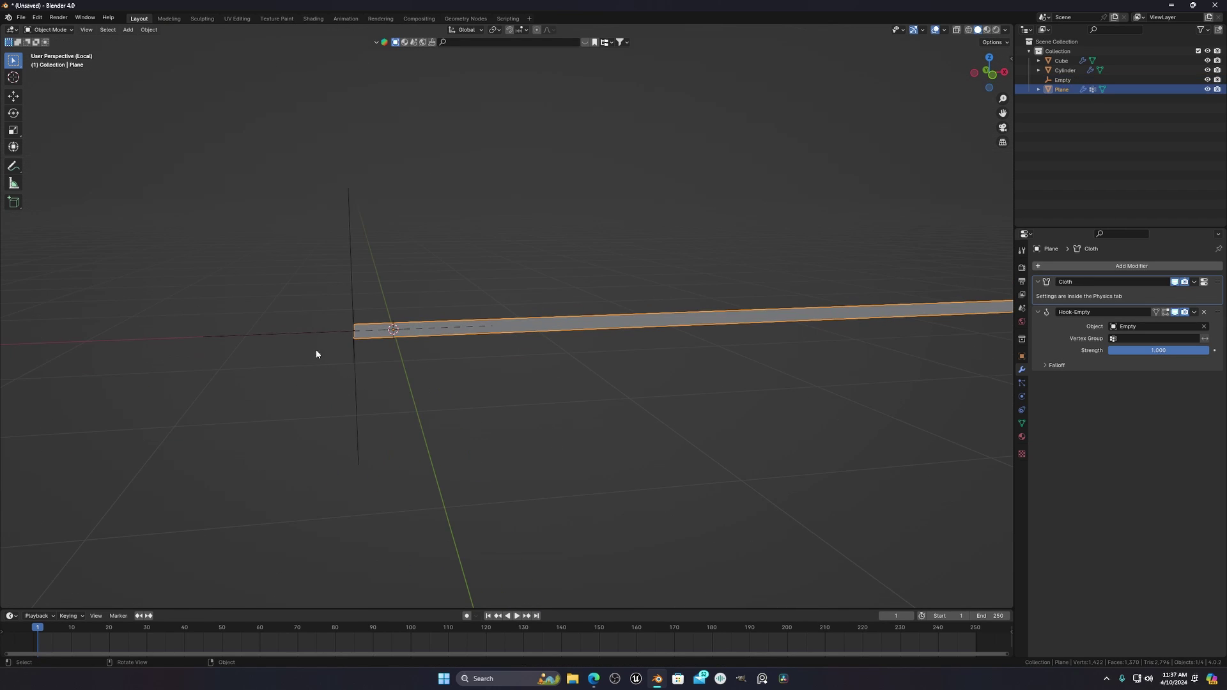
key(ctrl+z)
key(g)
right_click(377, 373)
scroll(761, 305, down, 4)
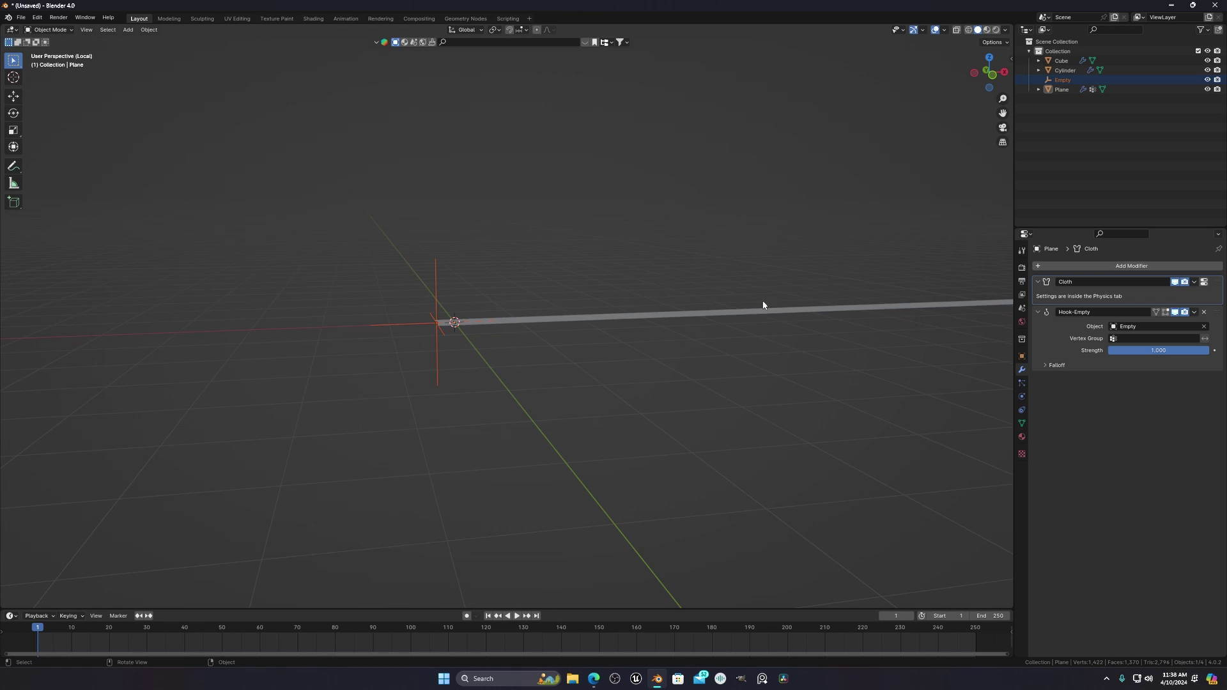
Move the Hook modifier above the Cloth modifier in the plane strip's modifier stack.
drag(780, 290, 587, 351)
click(394, 333)
middle_drag(381, 358, 526, 331)
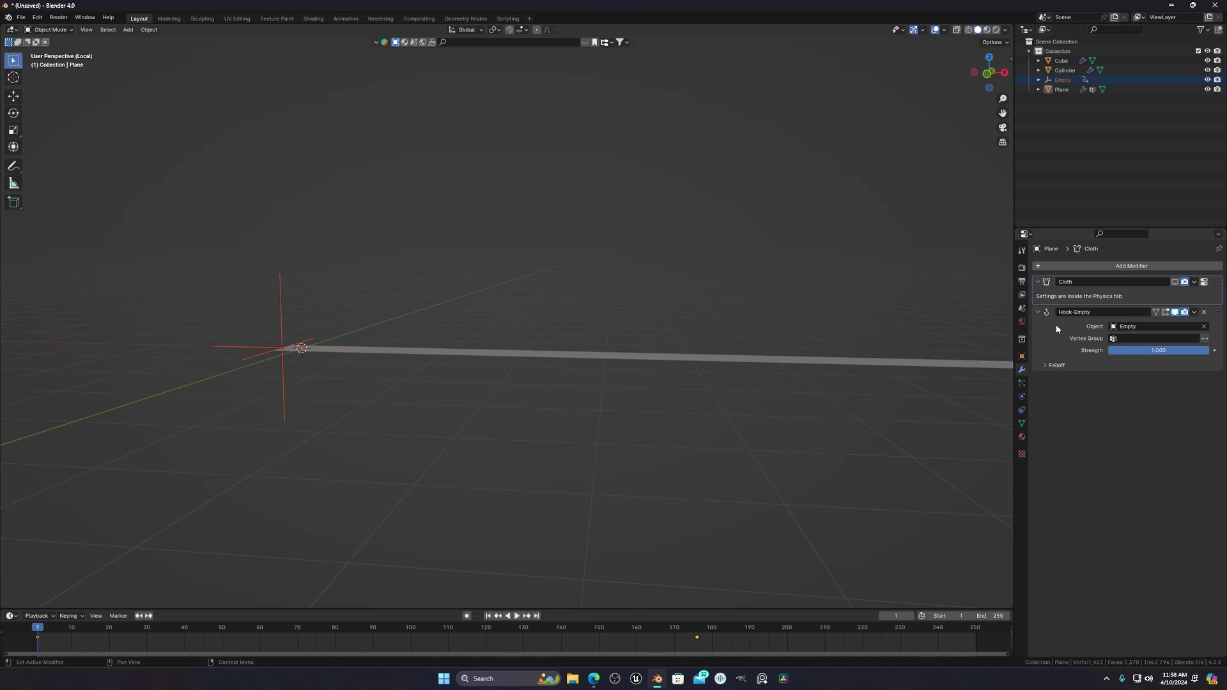
drag(1216, 311, 1216, 281)
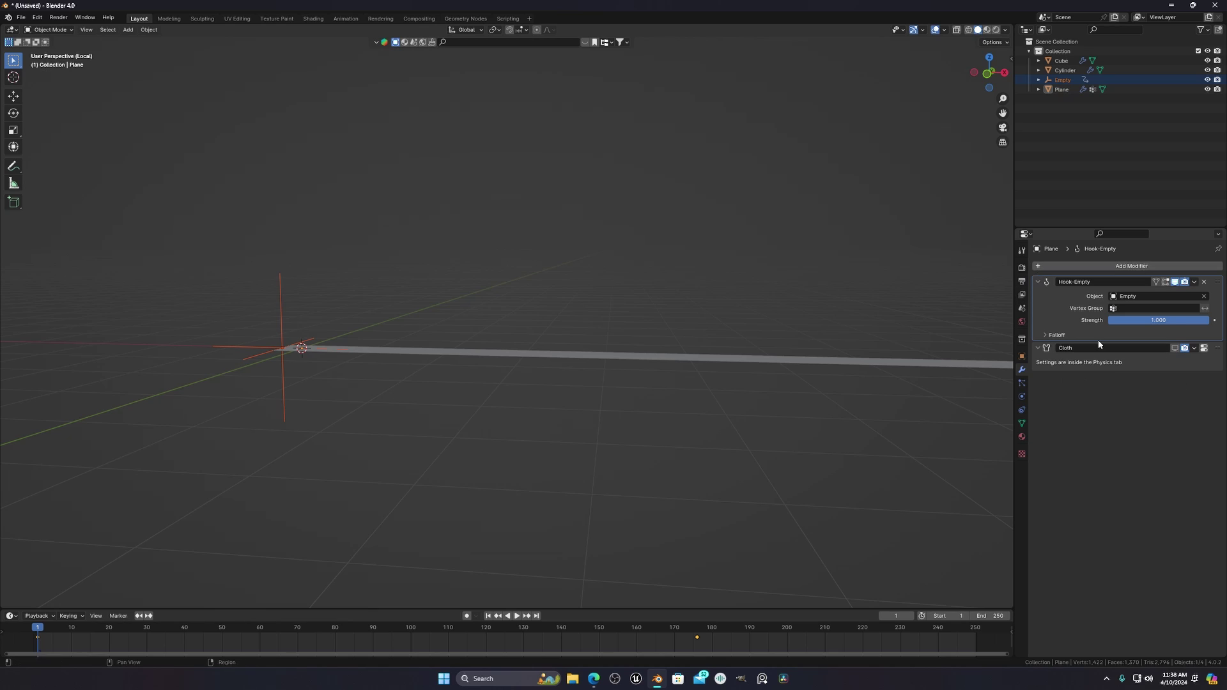
Re-enable the strip's cloth simulation in the viewport and collapse its Cloth settings.
scroll(404, 369, up, 5)
scroll(474, 377, down, 2)
scroll(982, 313, down, 1)
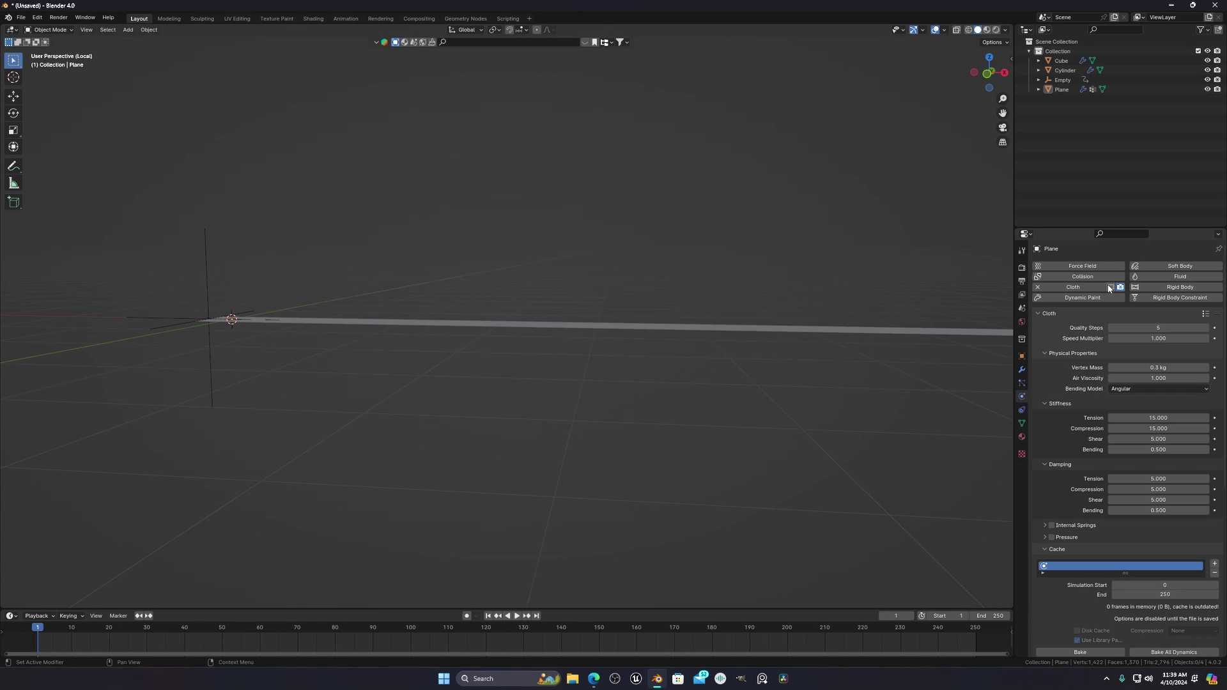
click(1110, 287)
scroll(1150, 409, down, 2)
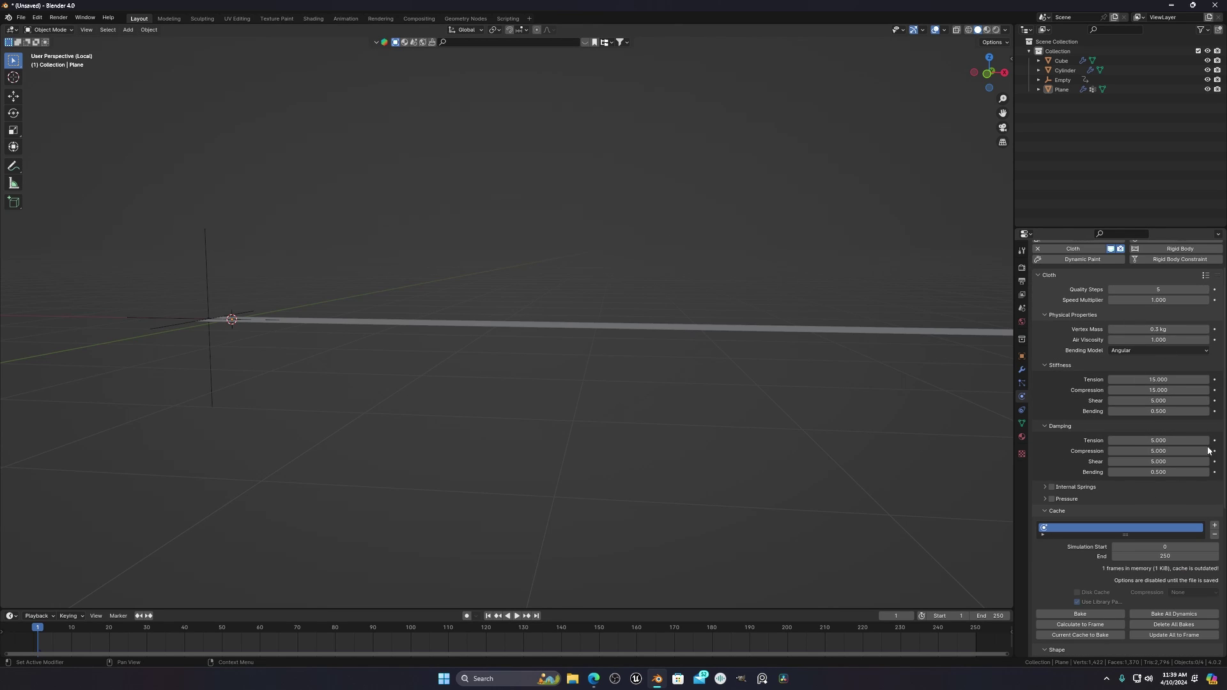
click(1160, 276)
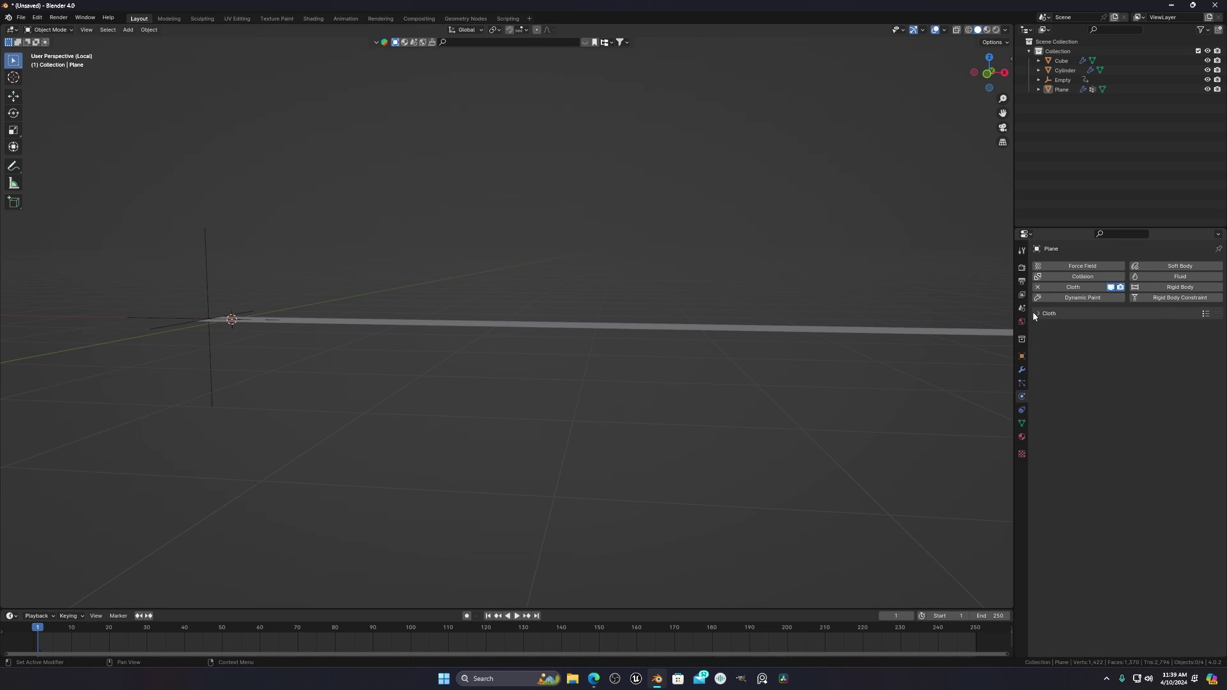
Expand the plane strip's Cloth settings and apply the Leather preset after trying Cotton and Denim.
click(1052, 314)
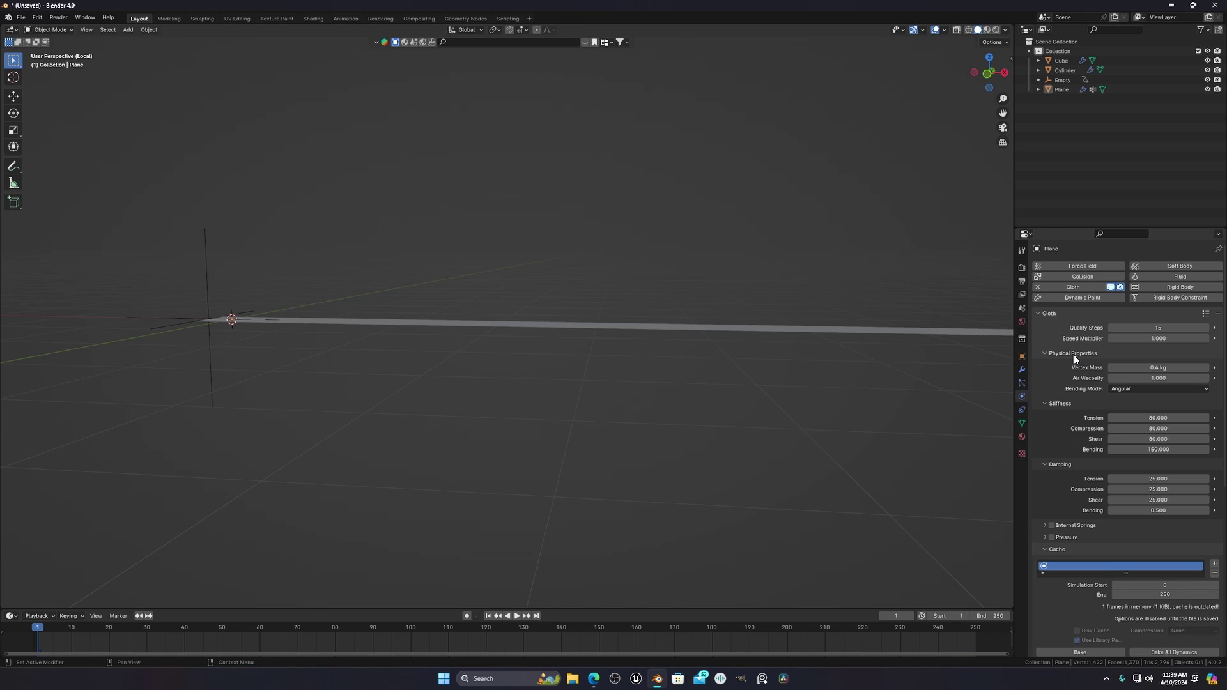
click(1205, 314)
click(1205, 314)
click(1205, 314)
click(1164, 230)
click(1205, 314)
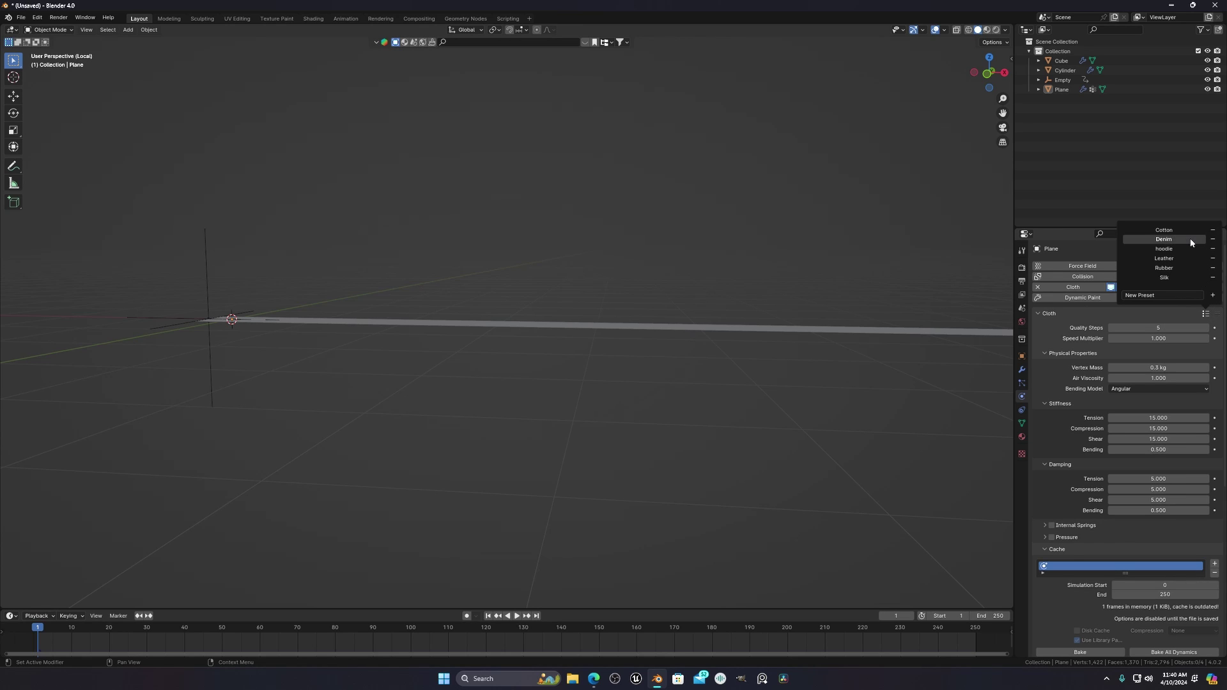
click(1191, 240)
click(1205, 313)
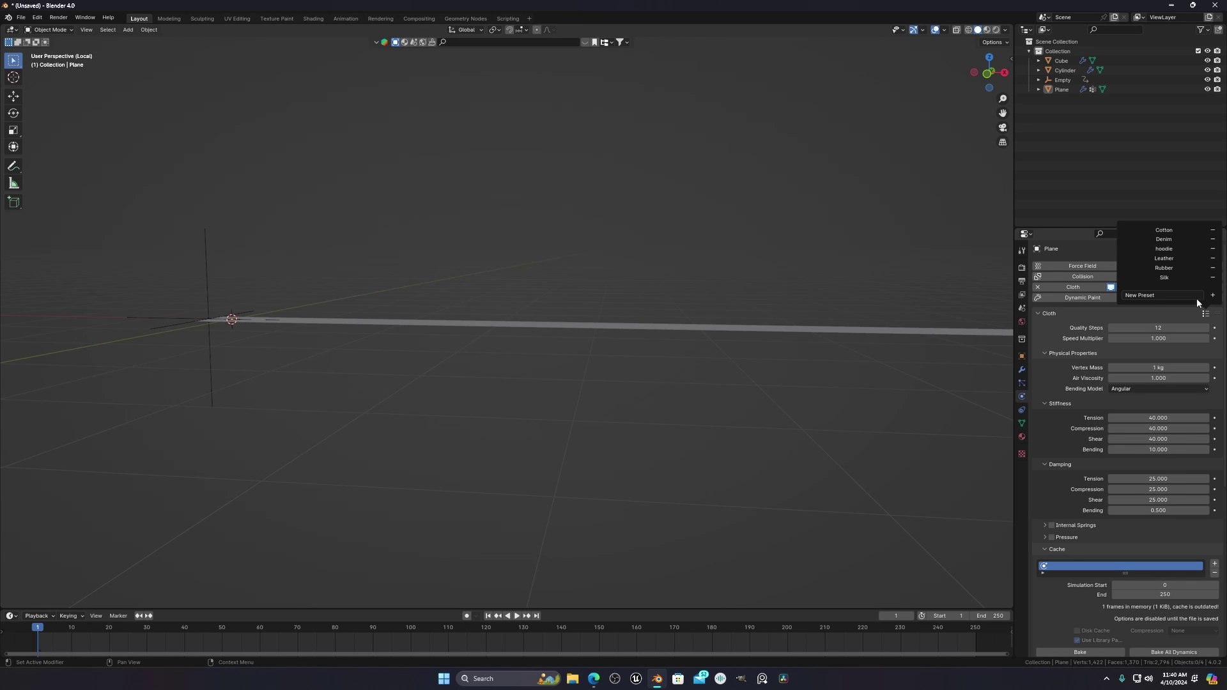
click(1174, 259)
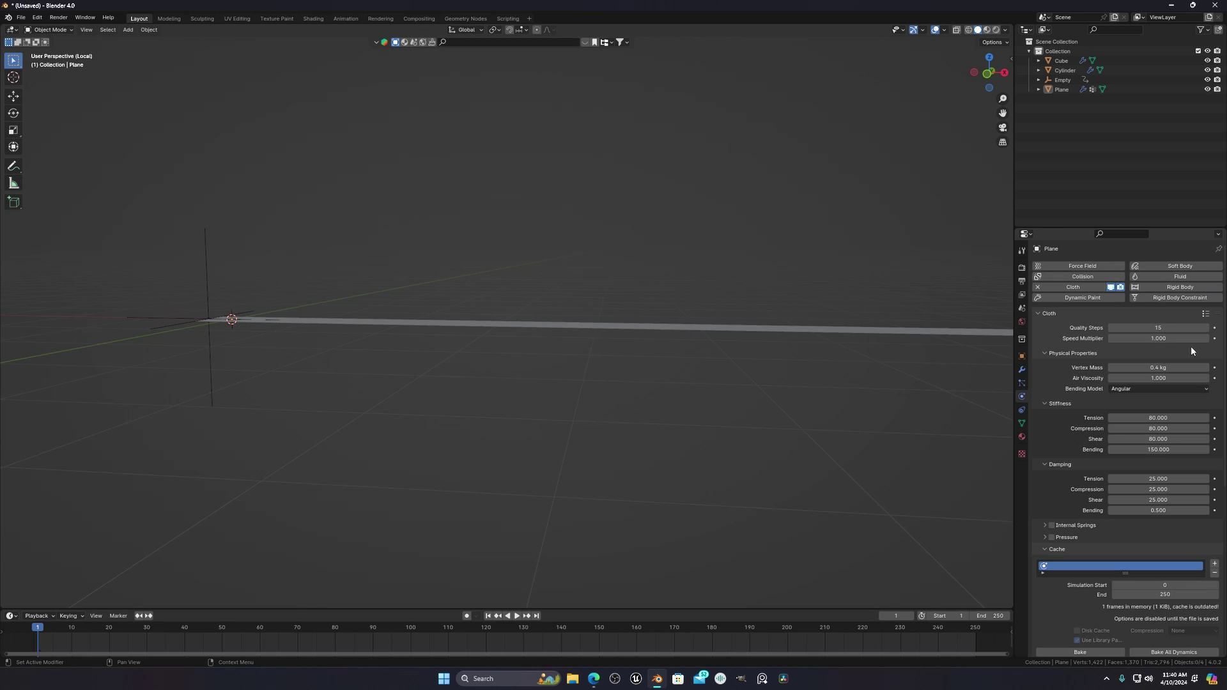
Set the strip's cloth collision quality to 5 and its object collision distance to 0.003 m.
scroll(1190, 351, down, 5)
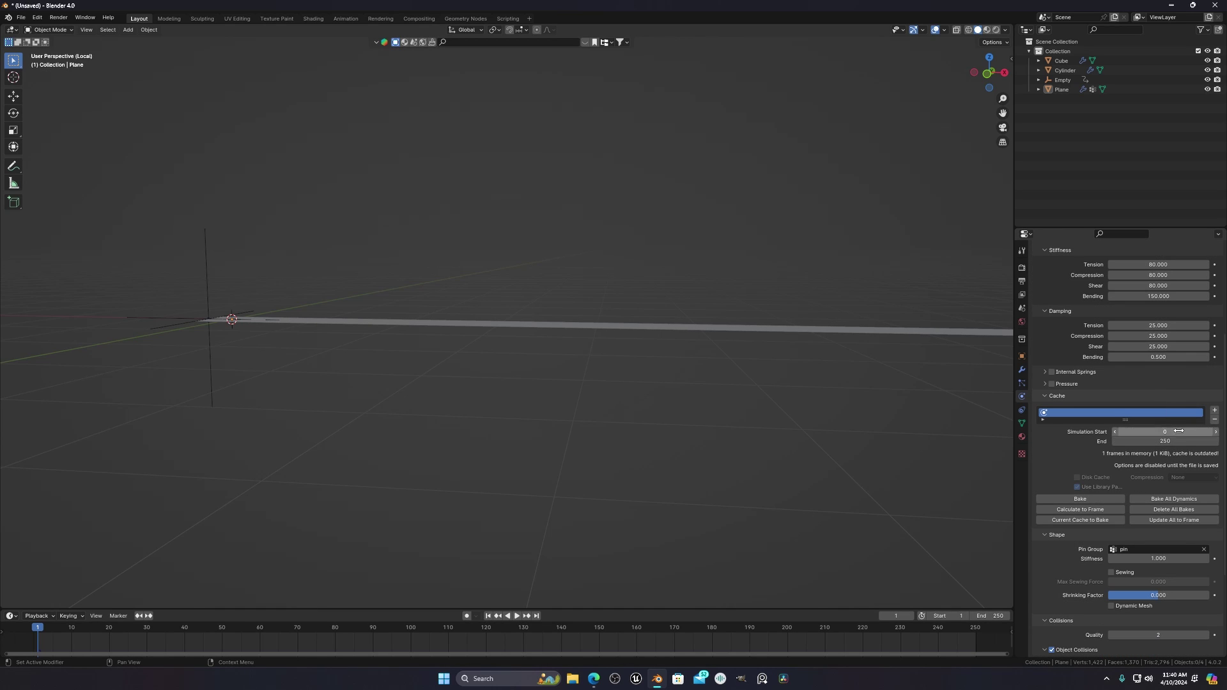
scroll(1175, 441, down, 2)
scroll(1186, 522, down, 3)
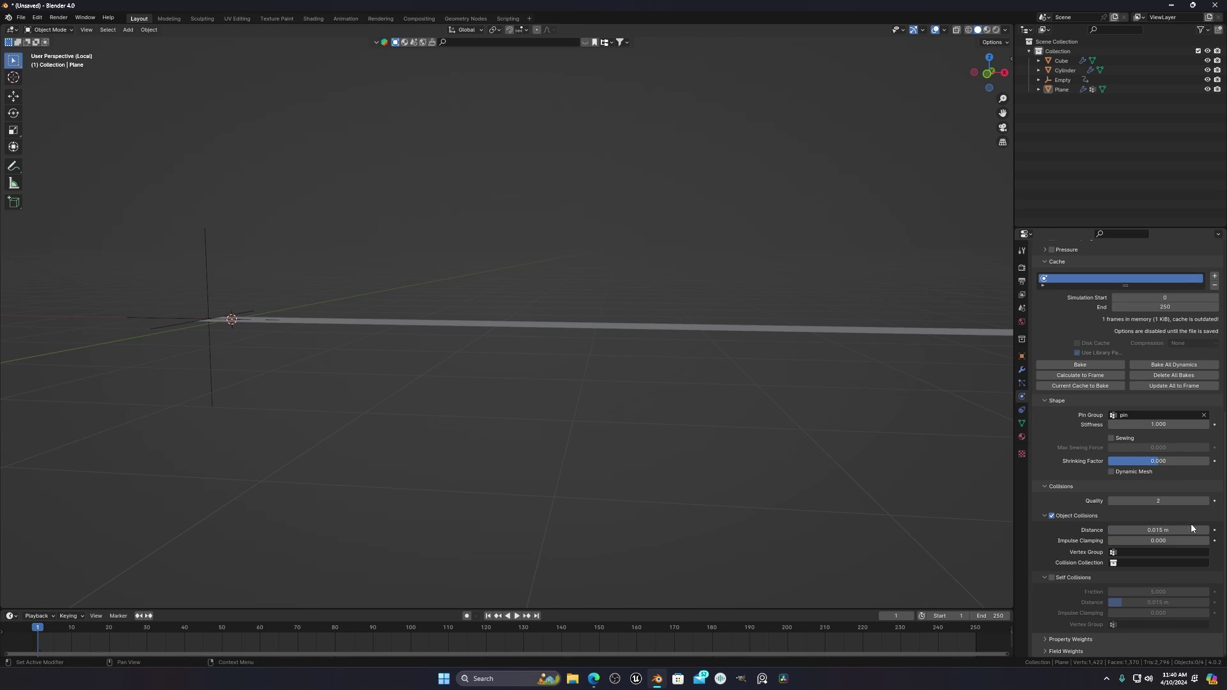
click(1164, 502)
text(5)
key(Return)
drag(1154, 530, 1112, 529)
click(1167, 532)
text(.003)
key(Return)
Enable self collisions for the strip's cloth with a distance of 0.001 m.
click(1046, 577)
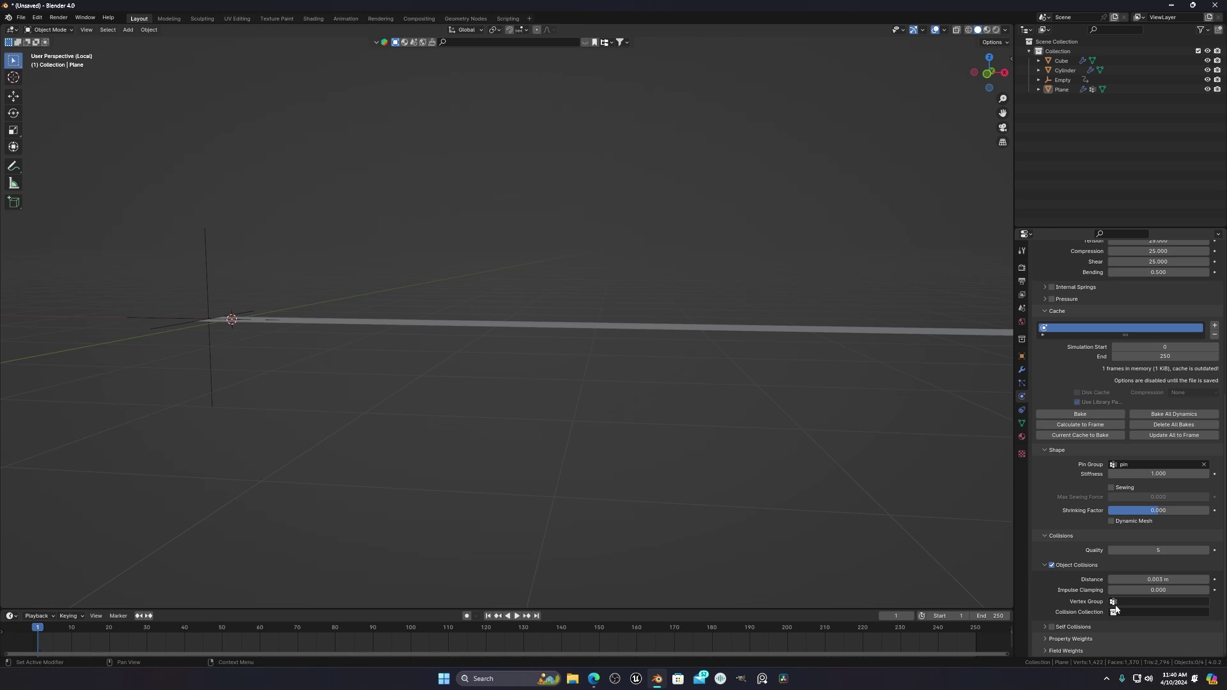
click(1045, 629)
scroll(1089, 612, down, 2)
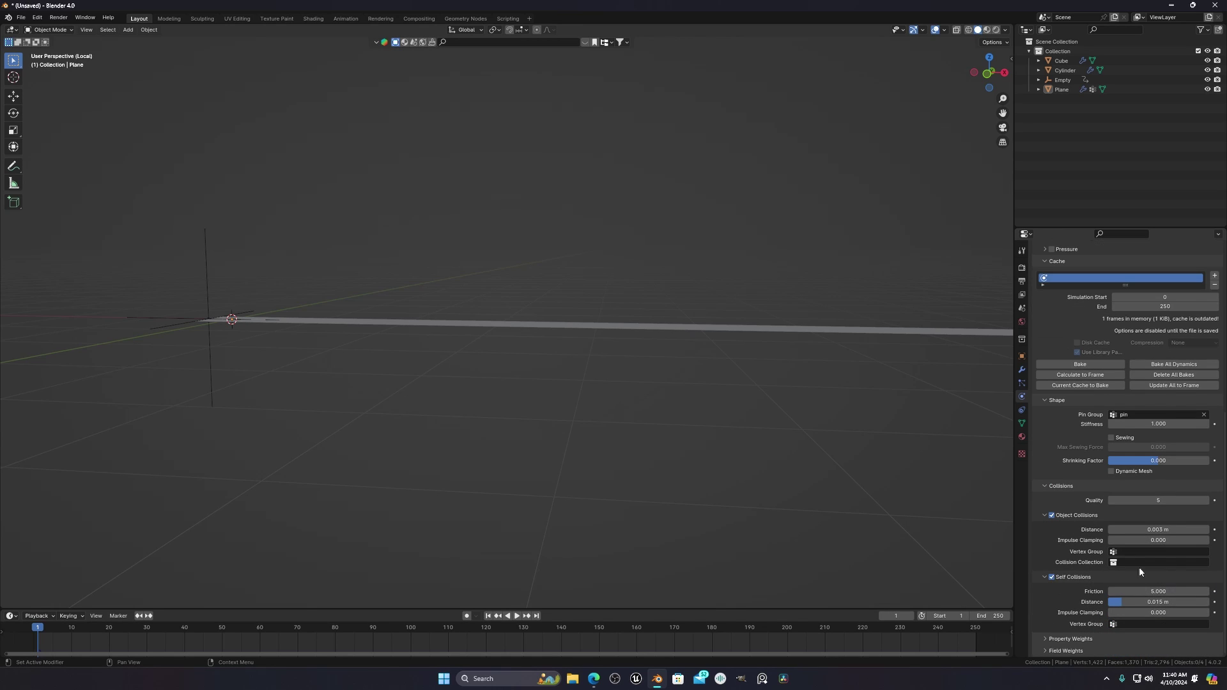
drag(1175, 602, 1108, 603)
scroll(1102, 544, up, 1)
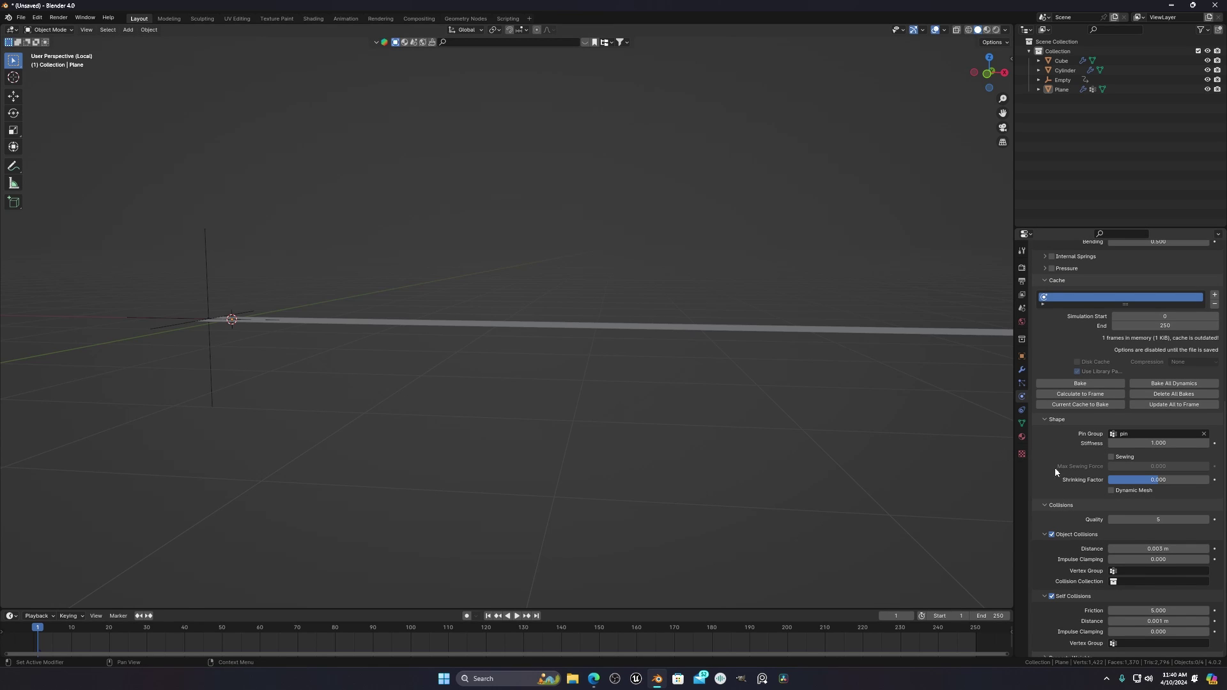
Bake the plane strip's cloth simulation with the Leather settings.
scroll(1054, 466, up, 1)
middle_drag(558, 319, 730, 422)
scroll(789, 454, down, 2)
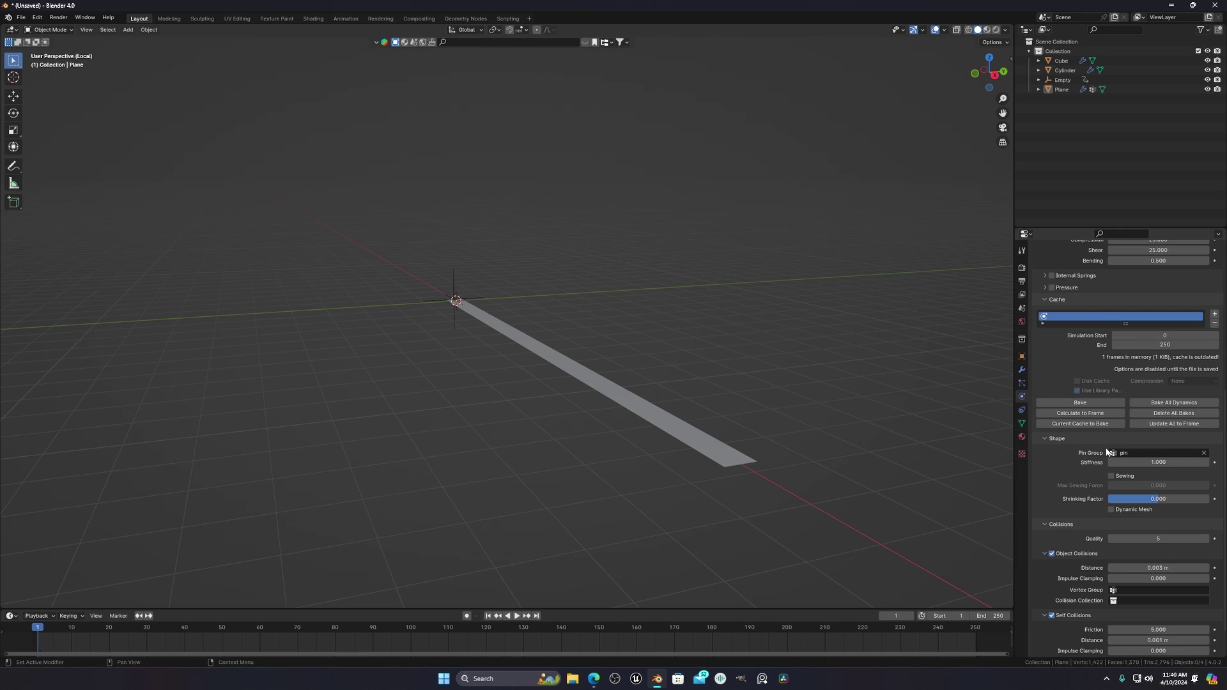
middle_drag(722, 481, 863, 492)
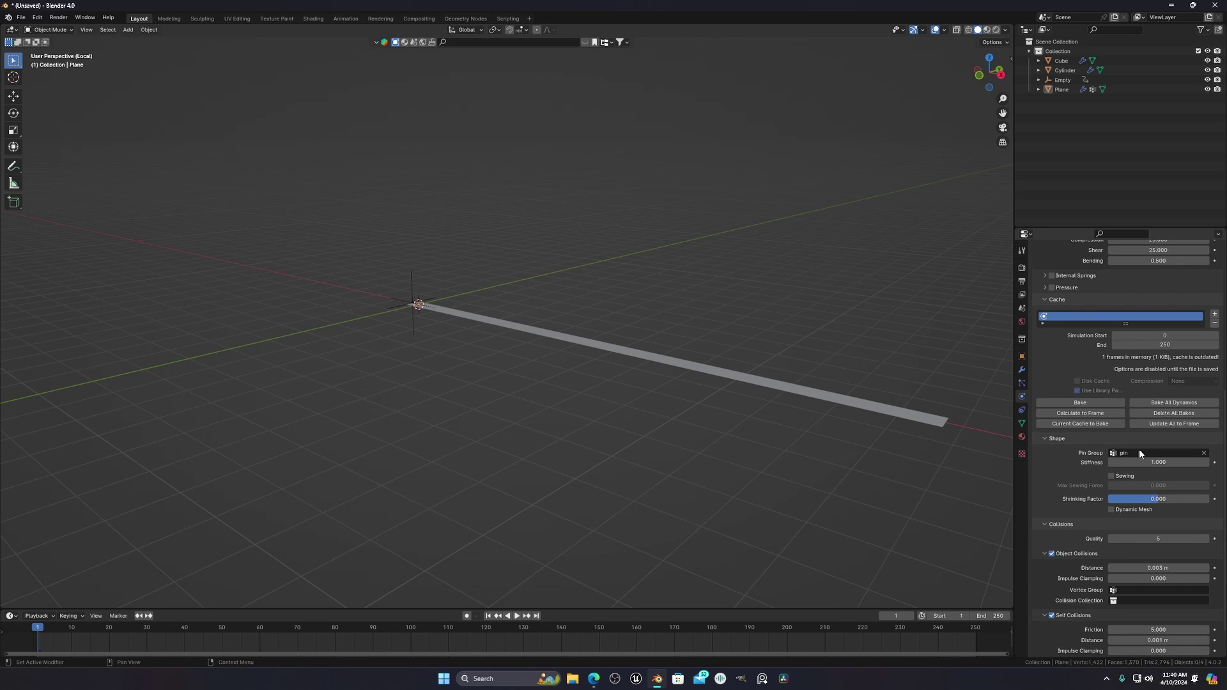
click(1080, 402)
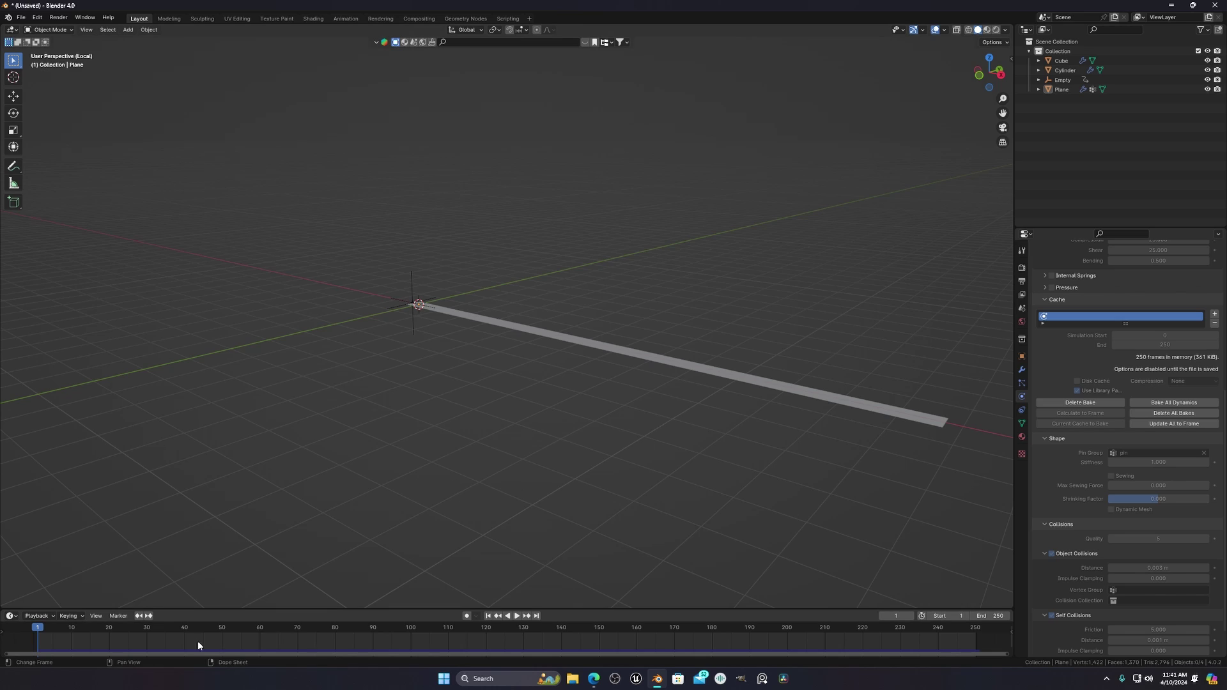
Play and scrub through the baked simulation to examine how the isolated strip moves with the hook empty.
key(space)
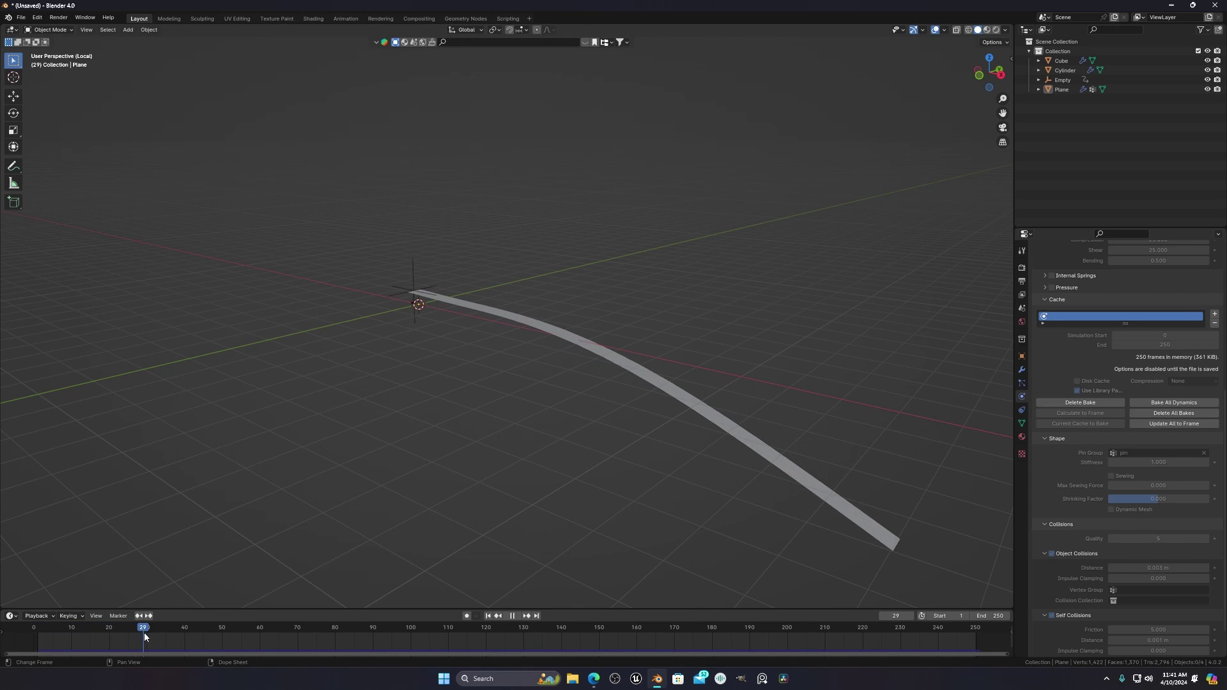
drag(221, 631, 759, 603)
key(space)
middle_drag(420, 218, 515, 271)
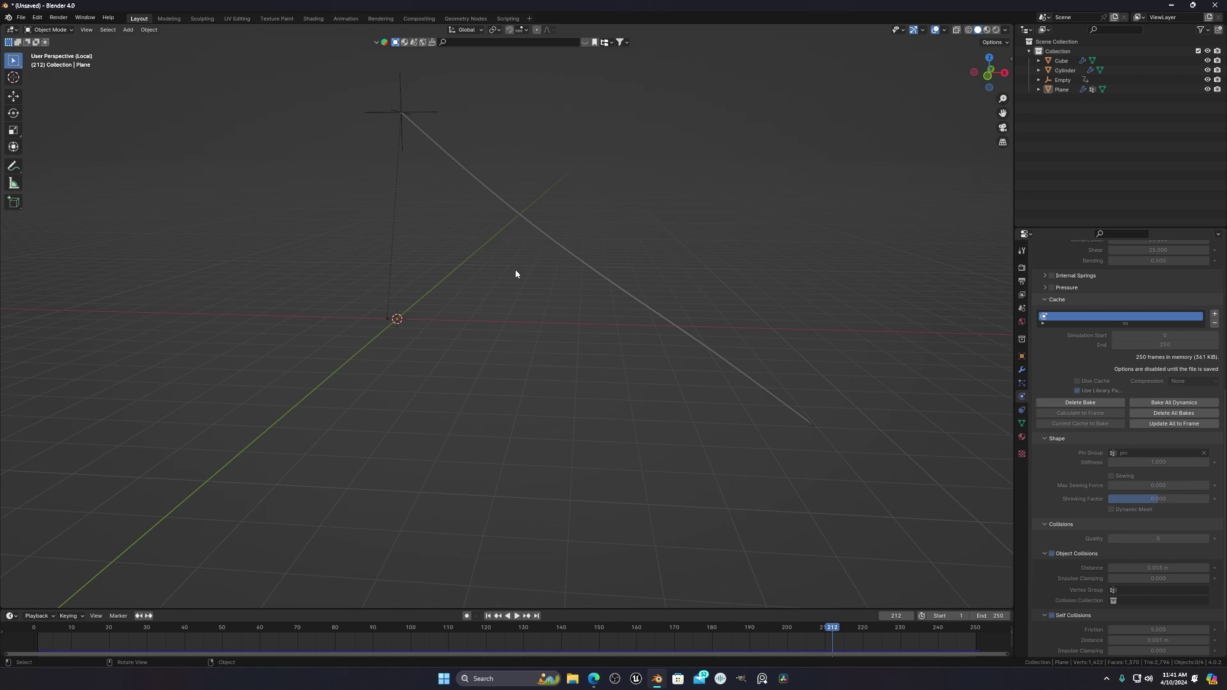
key(space)
drag(832, 627, 120, 622)
key(space)
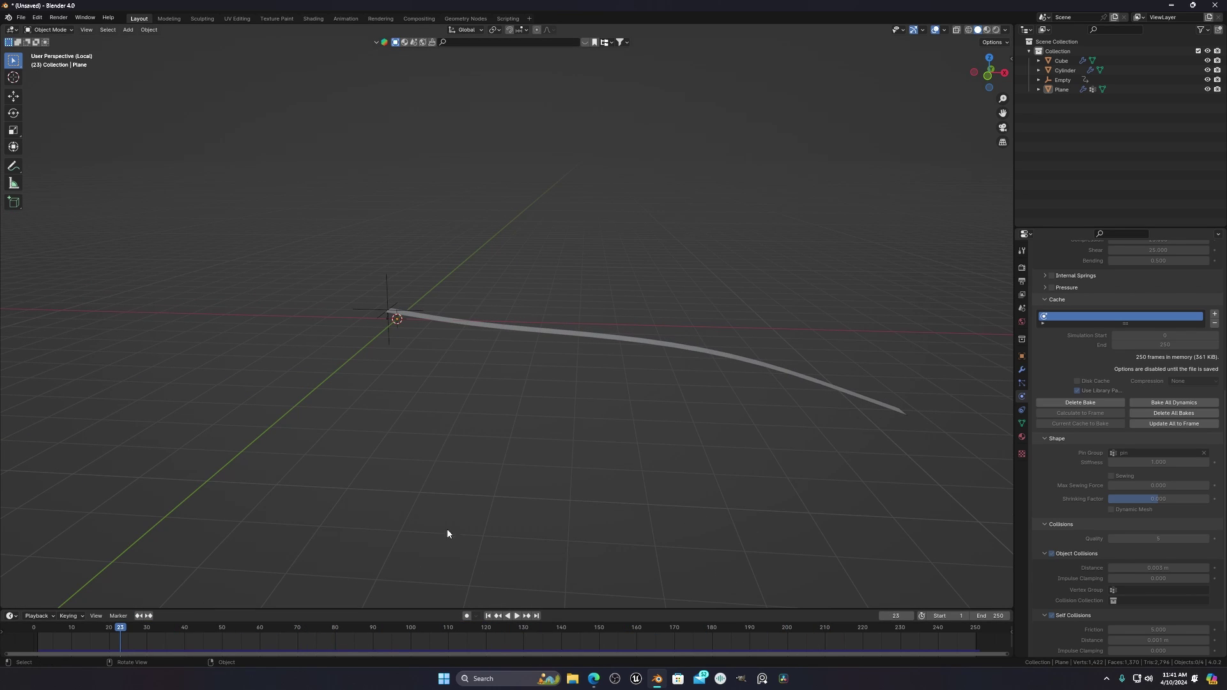
click(87, 626)
key(space)
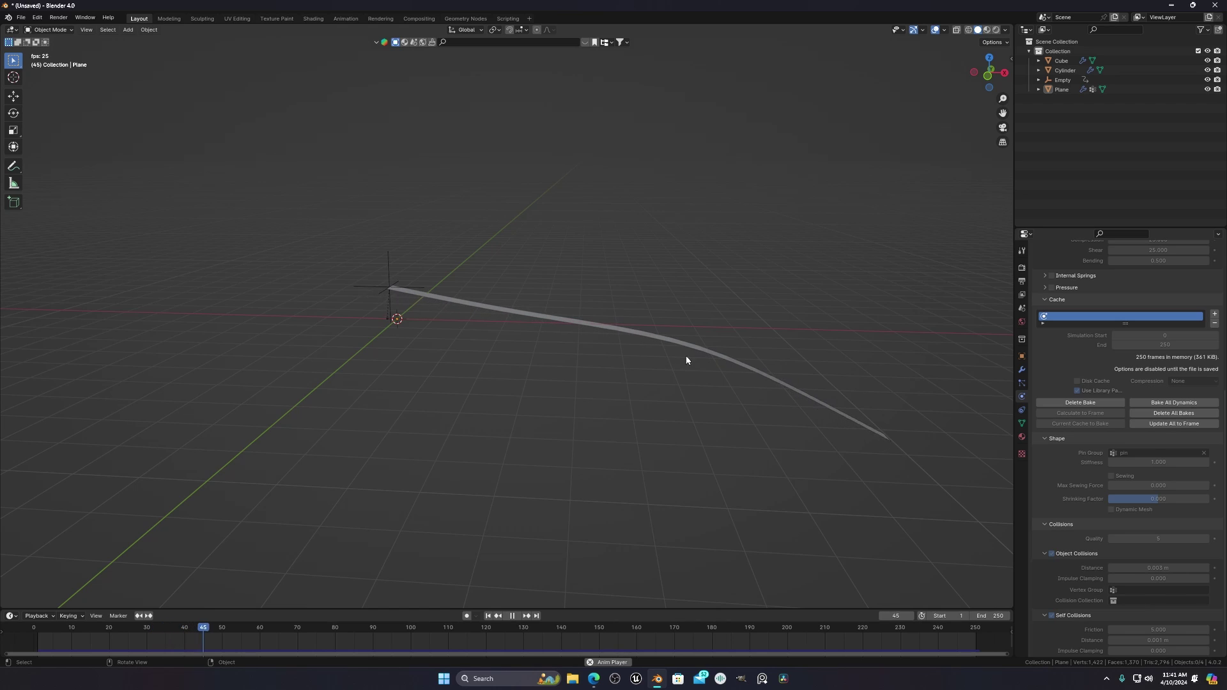
key(space)
Leave local view and replay the simulation from the start to check how the strip and cylinder behave against the cube.
middle_drag(692, 397, 634, 603)
drag(244, 628, 39, 627)
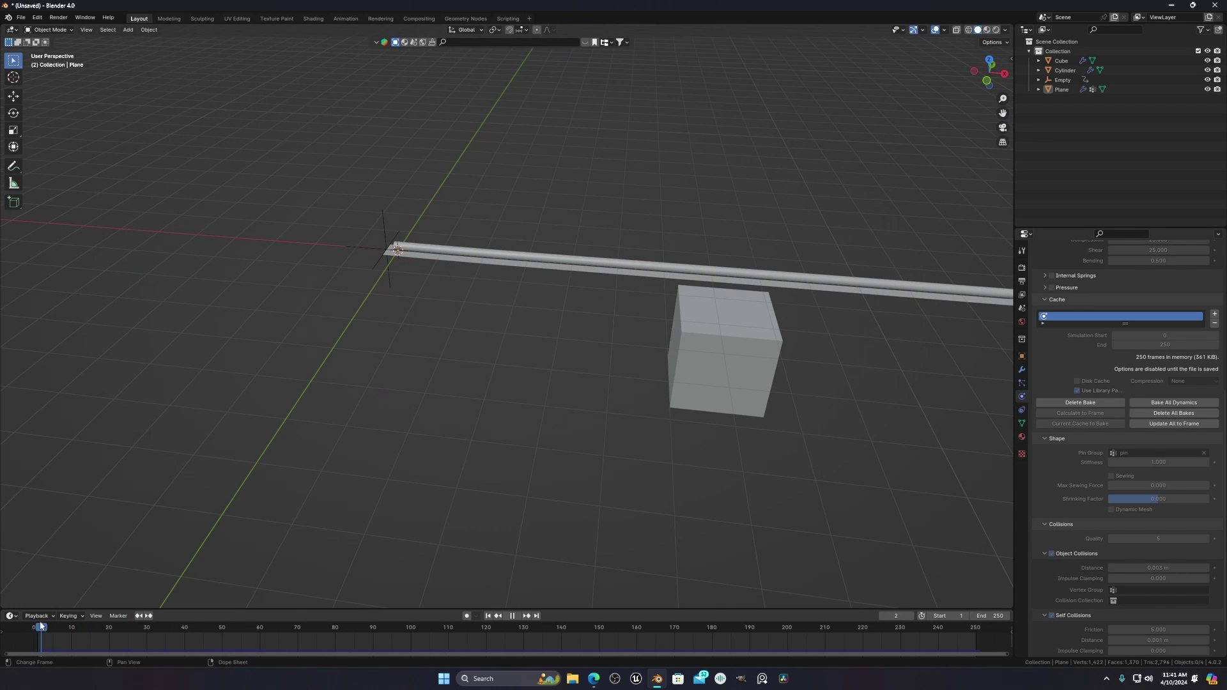
key(space)
scroll(813, 417, down, 1)
middle_drag(813, 420, 764, 375)
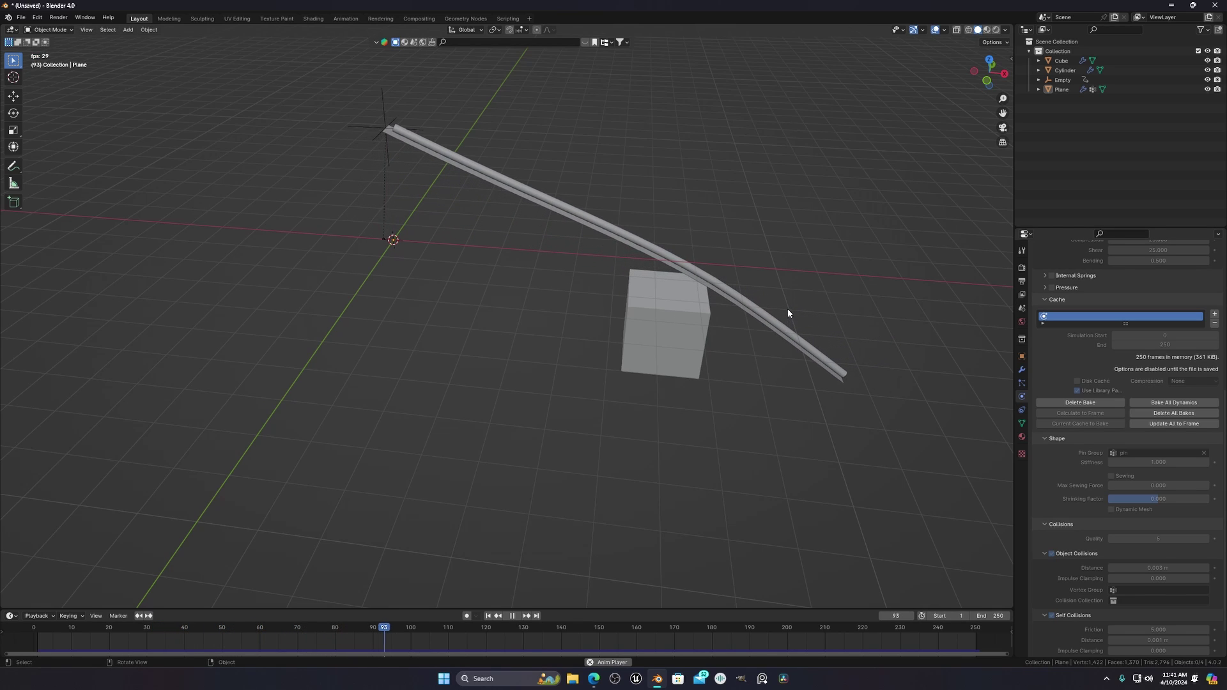
key(space)
key(space)
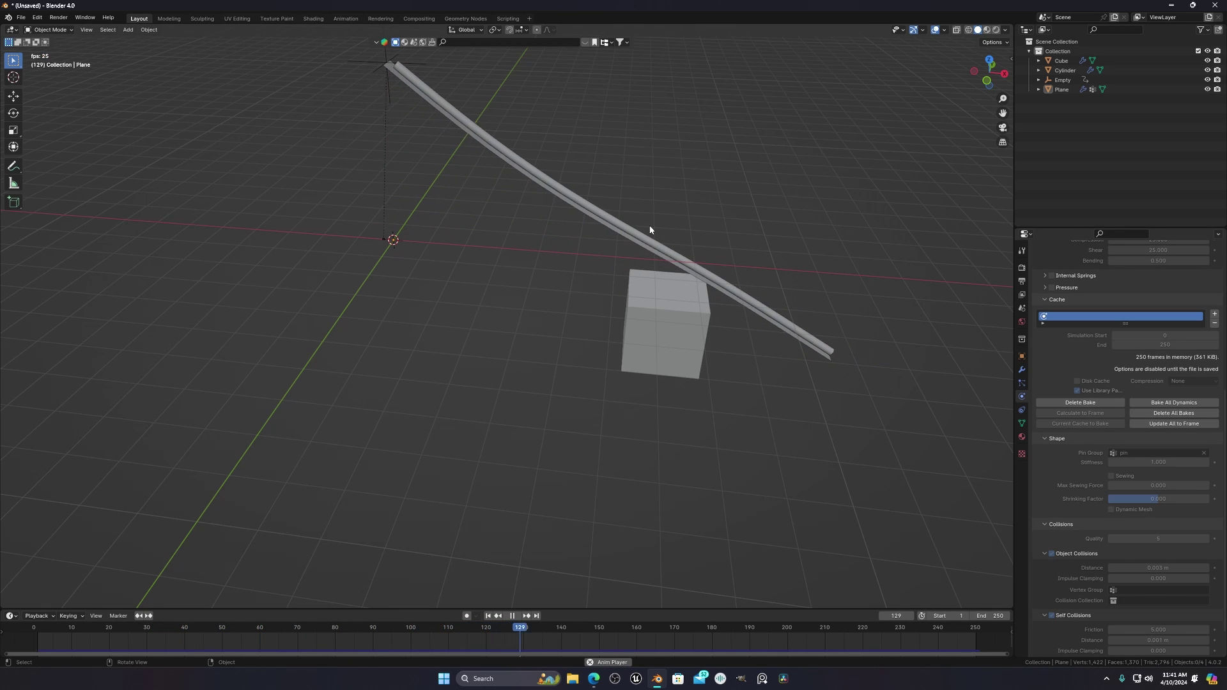
key(space)
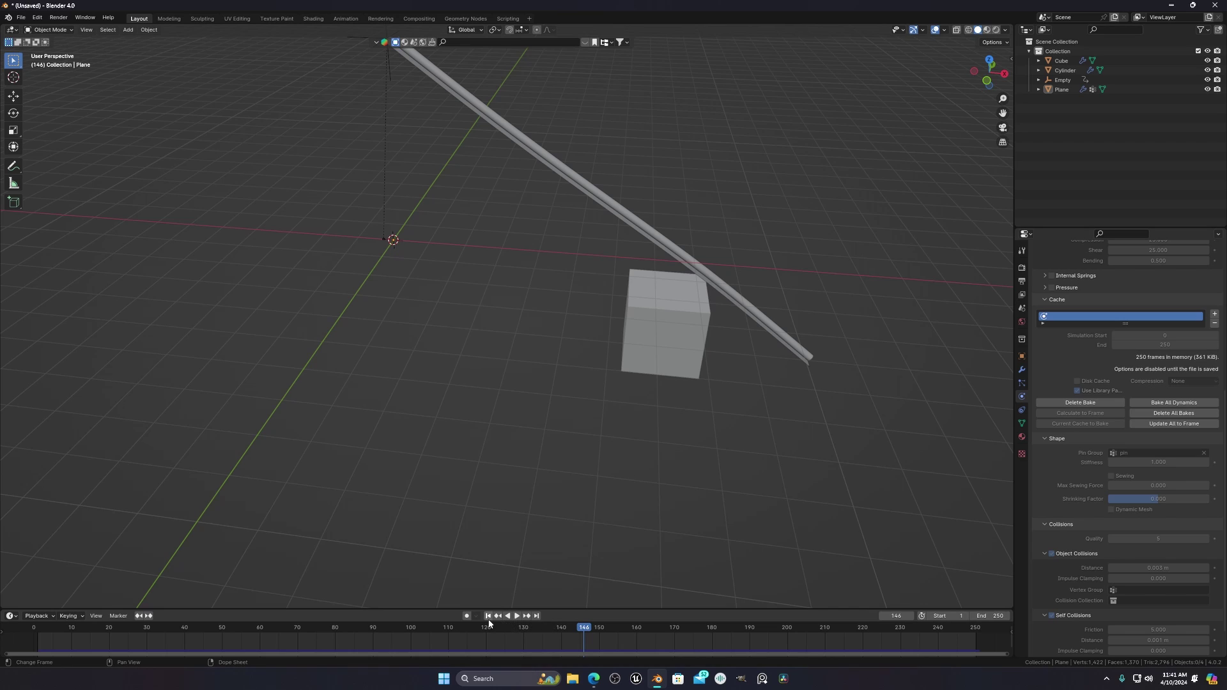
Return to frame 1, delete all bakes, and apply the Cotton preset to the strip's cloth.
key(shift+Left)
scroll(1180, 607, up, 6)
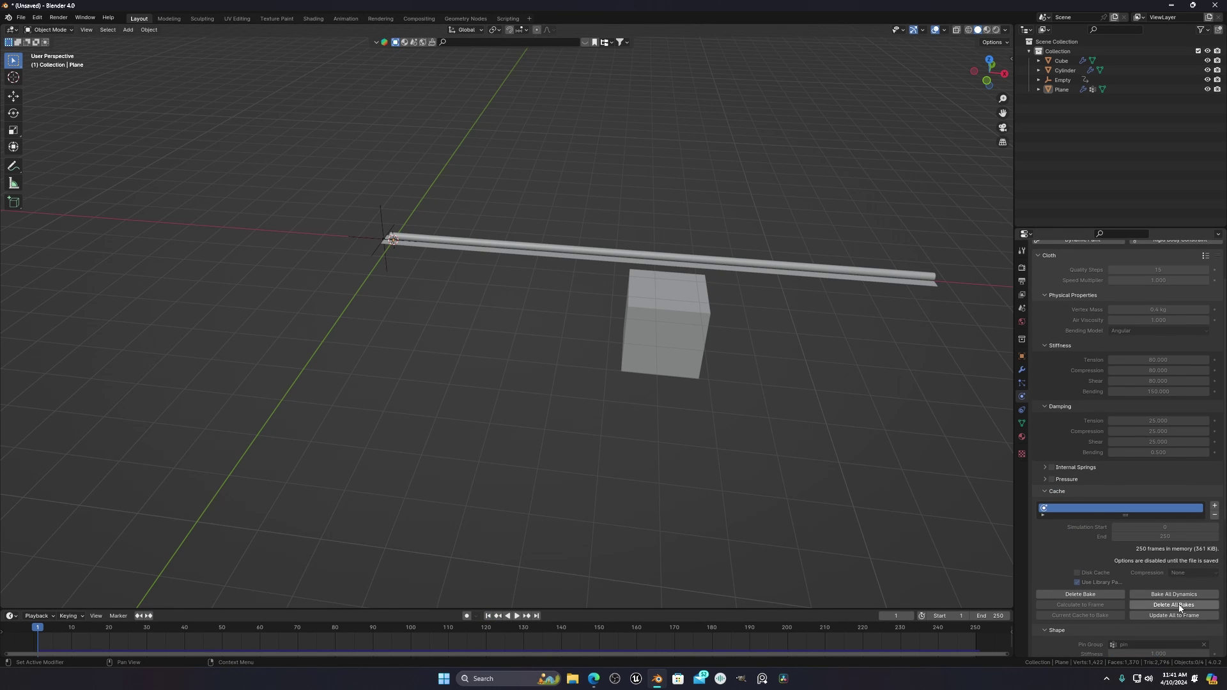
scroll(1215, 439, up, 3)
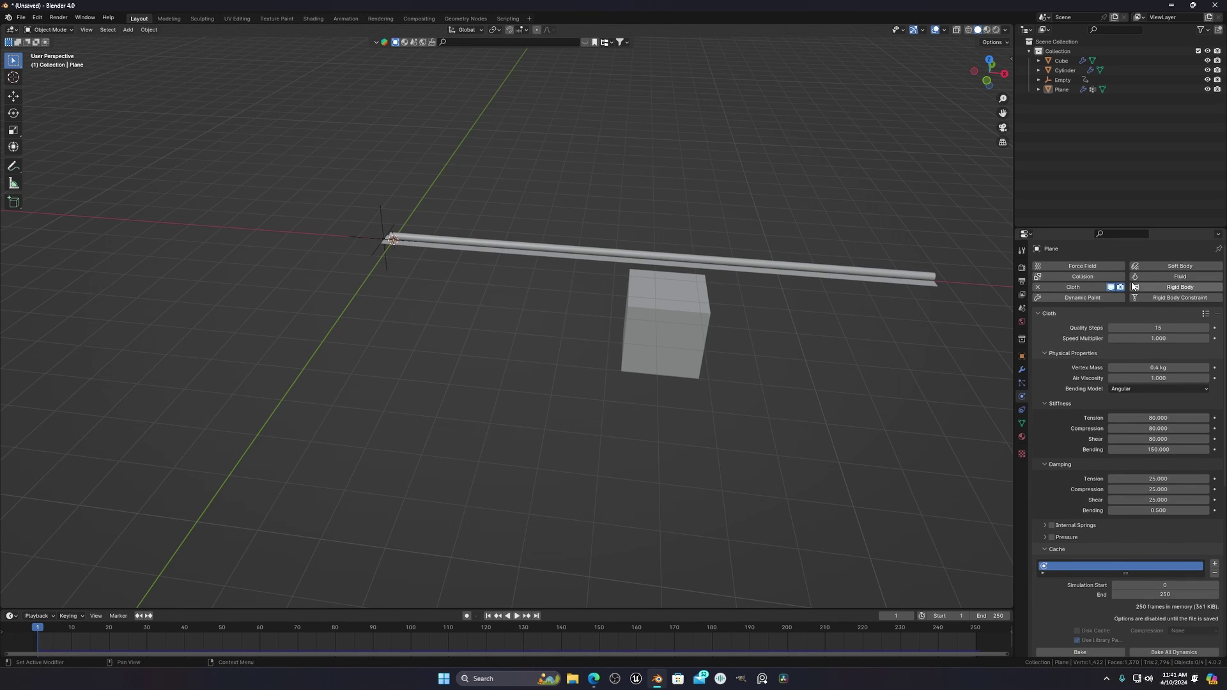
key(space)
Bake the Cotton cloth simulation, then clear it and bake it again from frame 1.
scroll(1158, 476, down, 8)
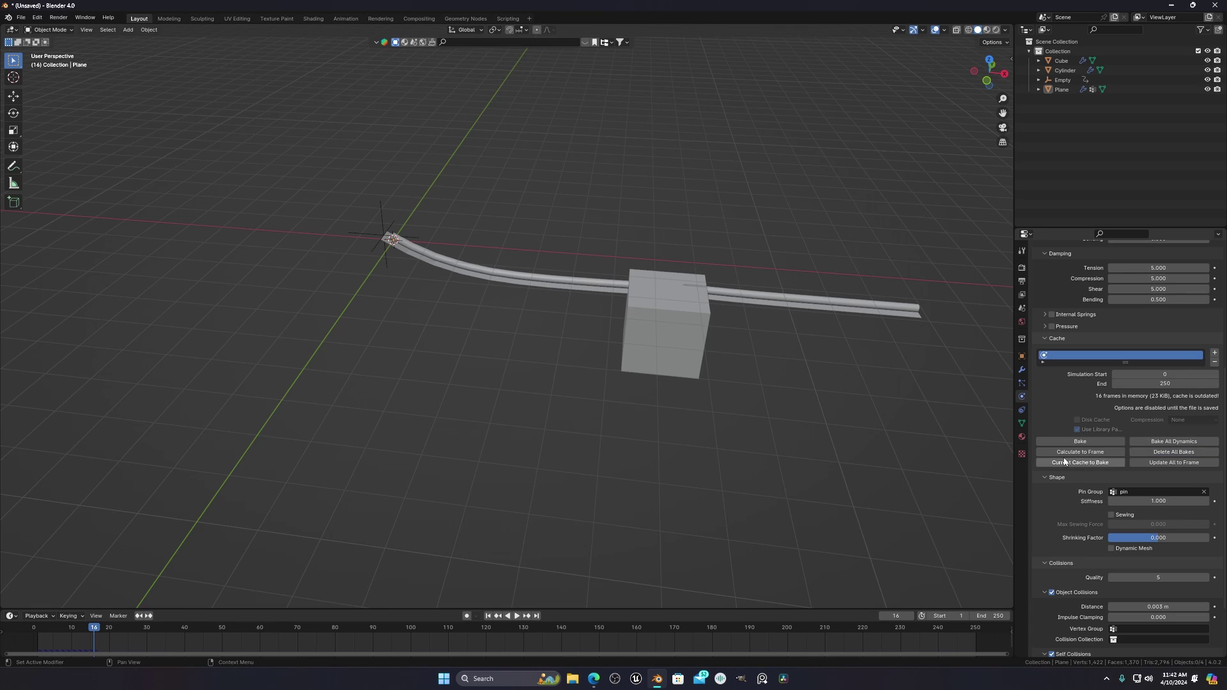
click(1078, 441)
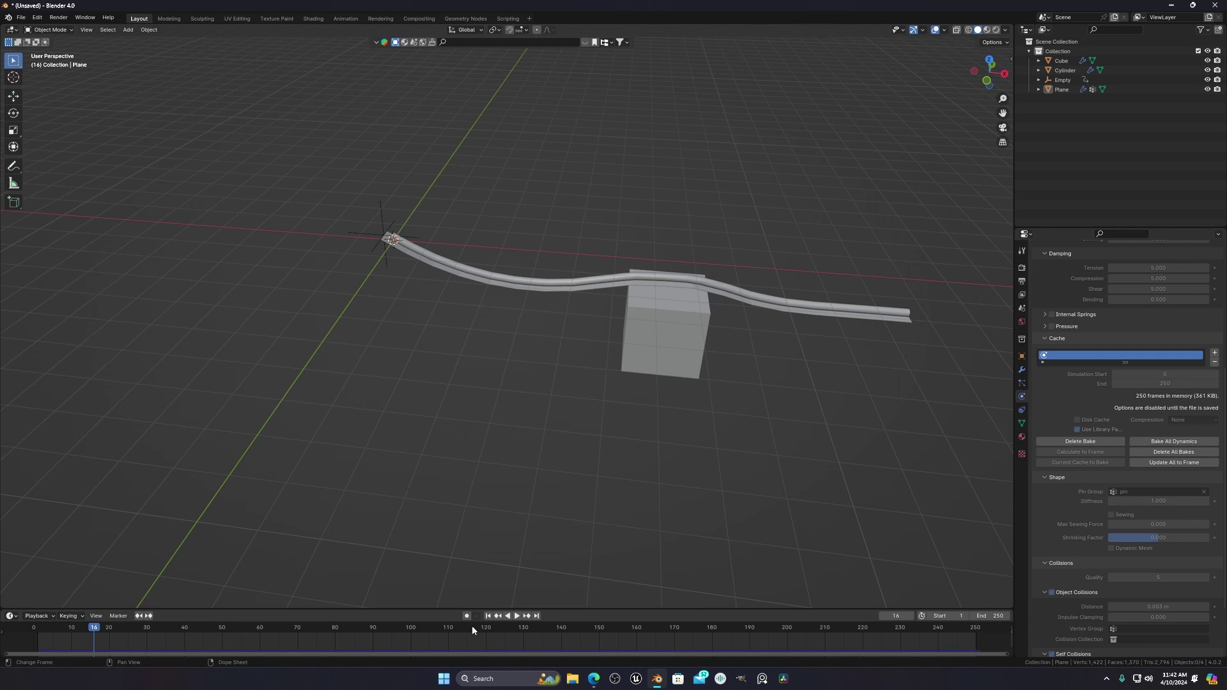
click(487, 616)
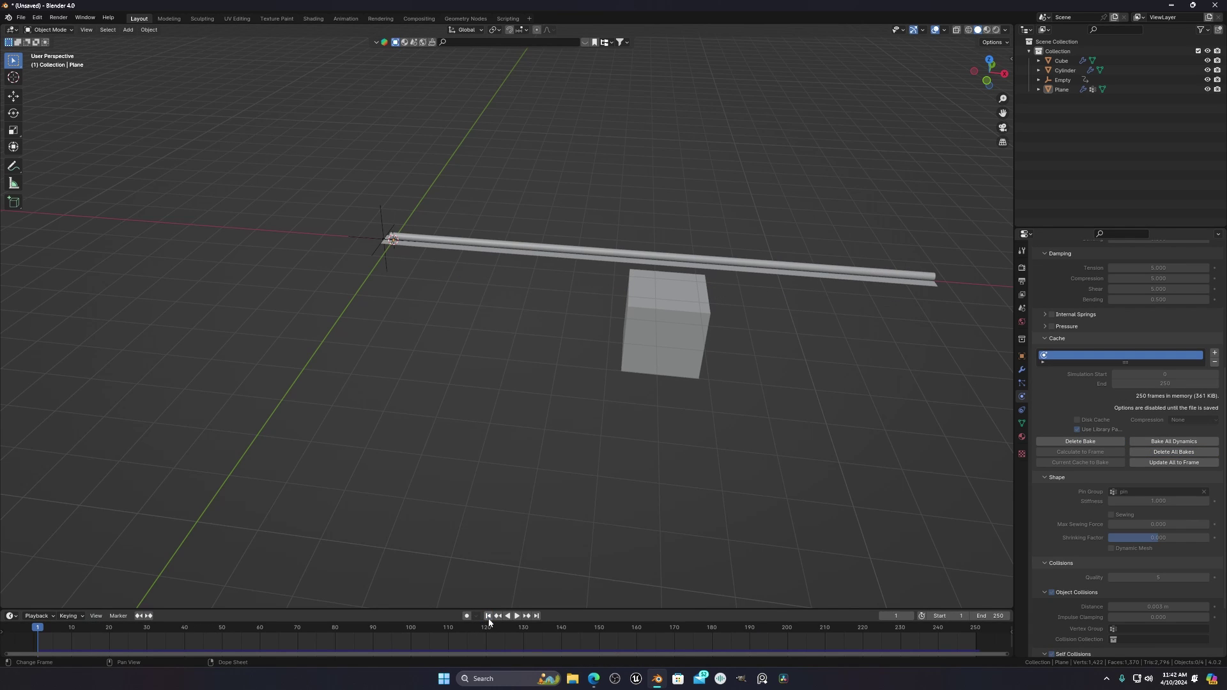
click(1176, 453)
click(1102, 443)
Play the new bake up to frame 117 to examine how the cylinder drapes over the cube.
key(space)
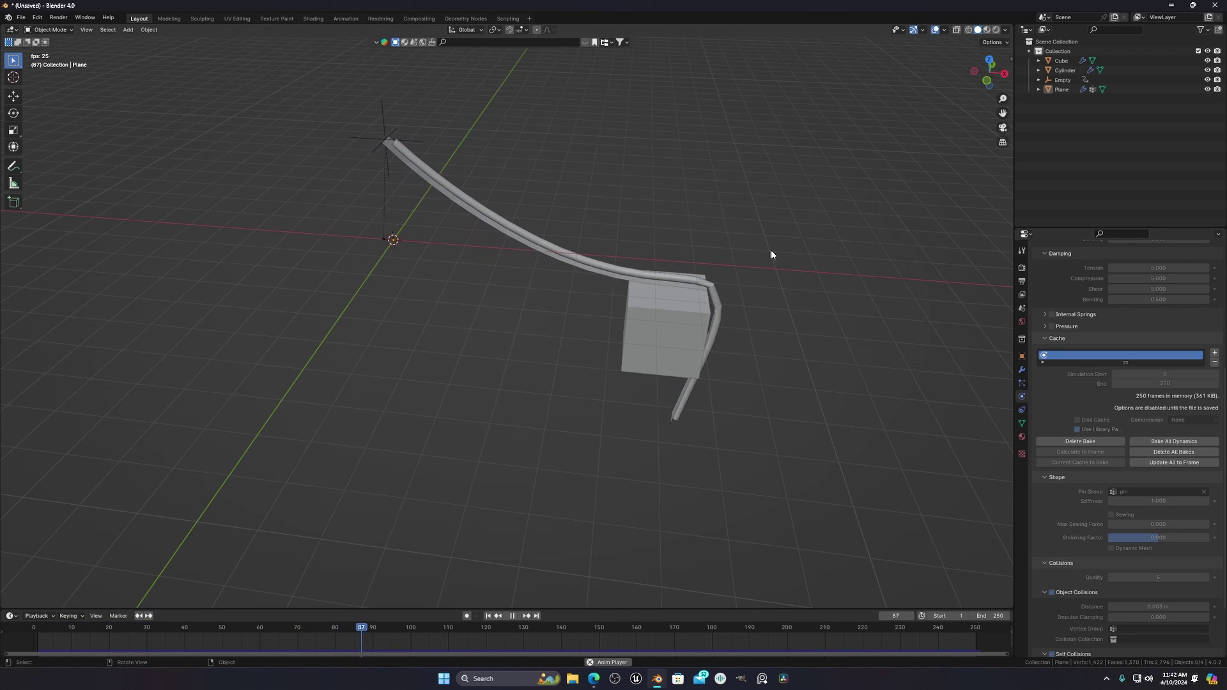
key(space)
scroll(1086, 383, up, 4)
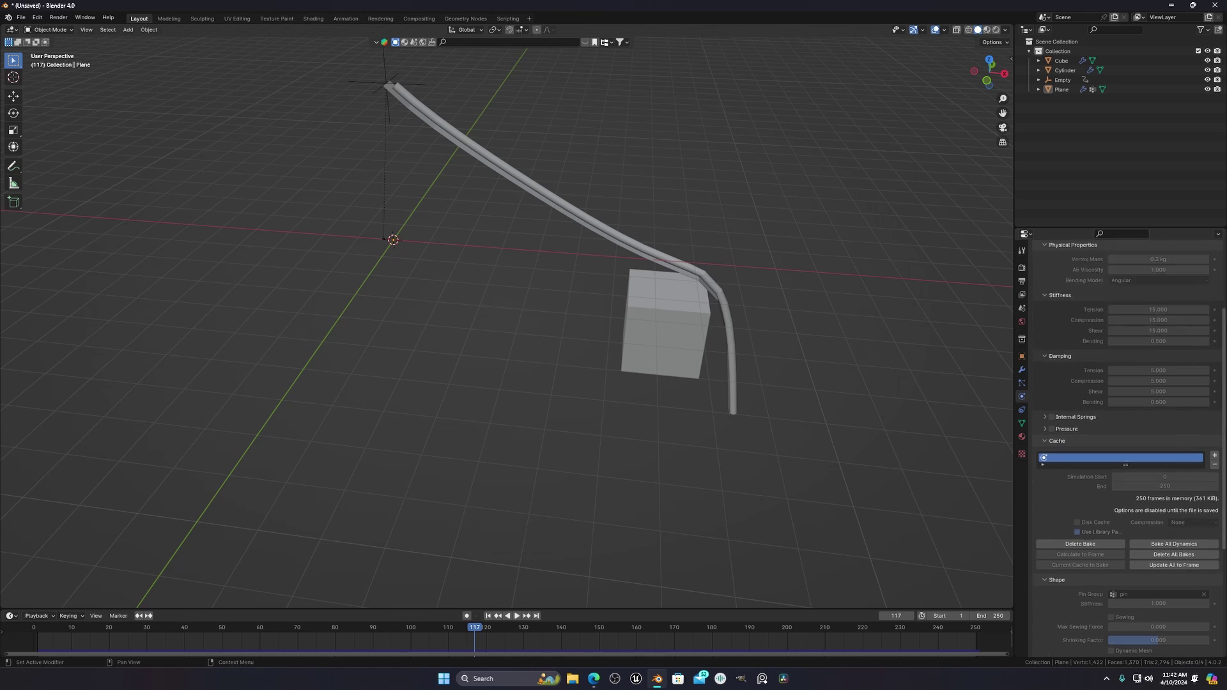
scroll(1207, 313, up, 4)
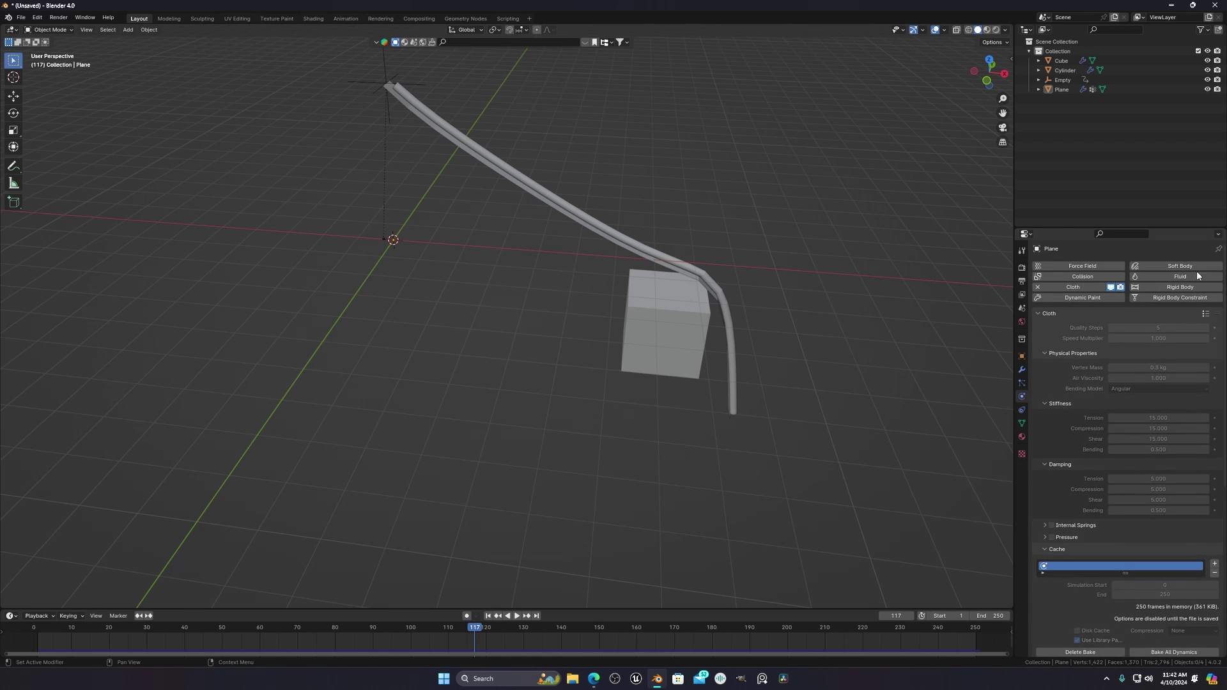
Review the strip's cloth presets and settings, and delete all baked caches in the scene.
click(1206, 313)
scroll(926, 385, down, 2)
scroll(1207, 586, down, 3)
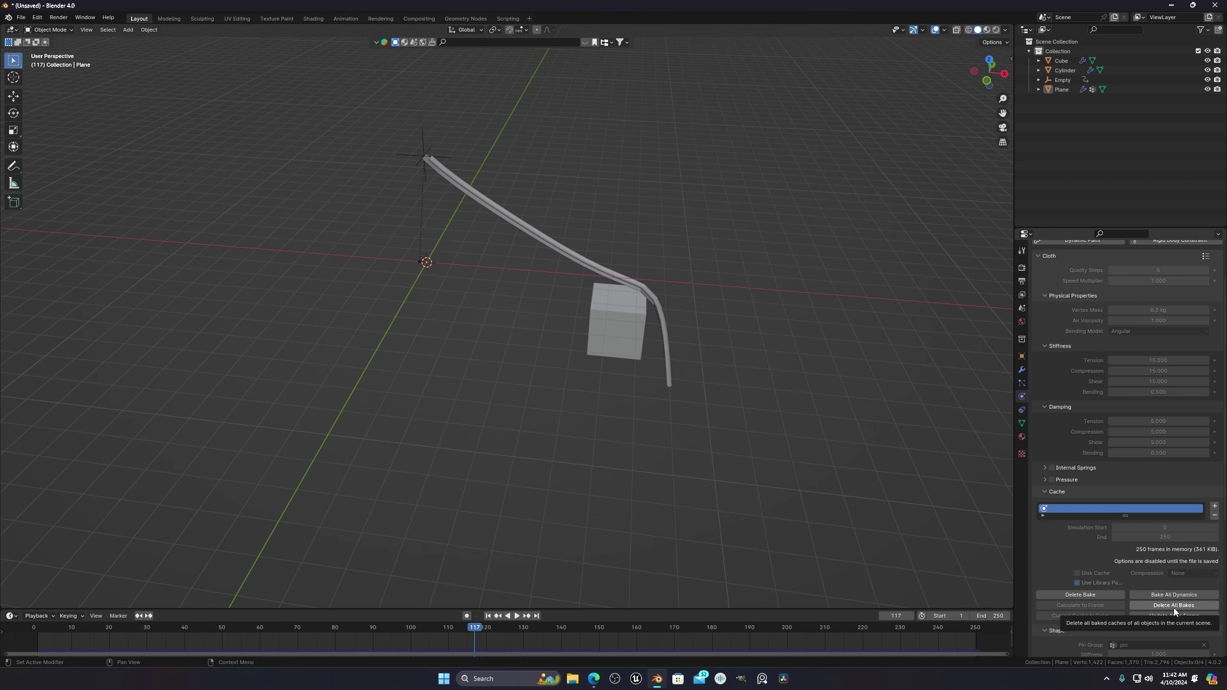
scroll(1224, 442, up, 3)
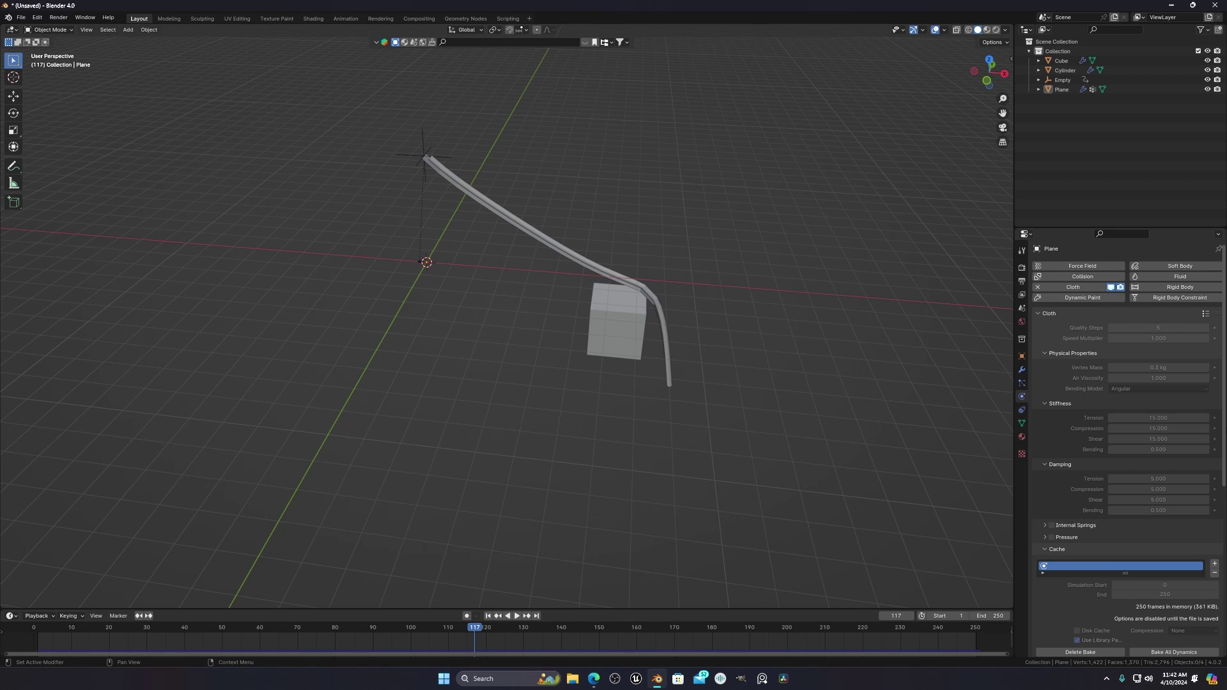
scroll(1170, 553, down, 4)
click(1169, 553)
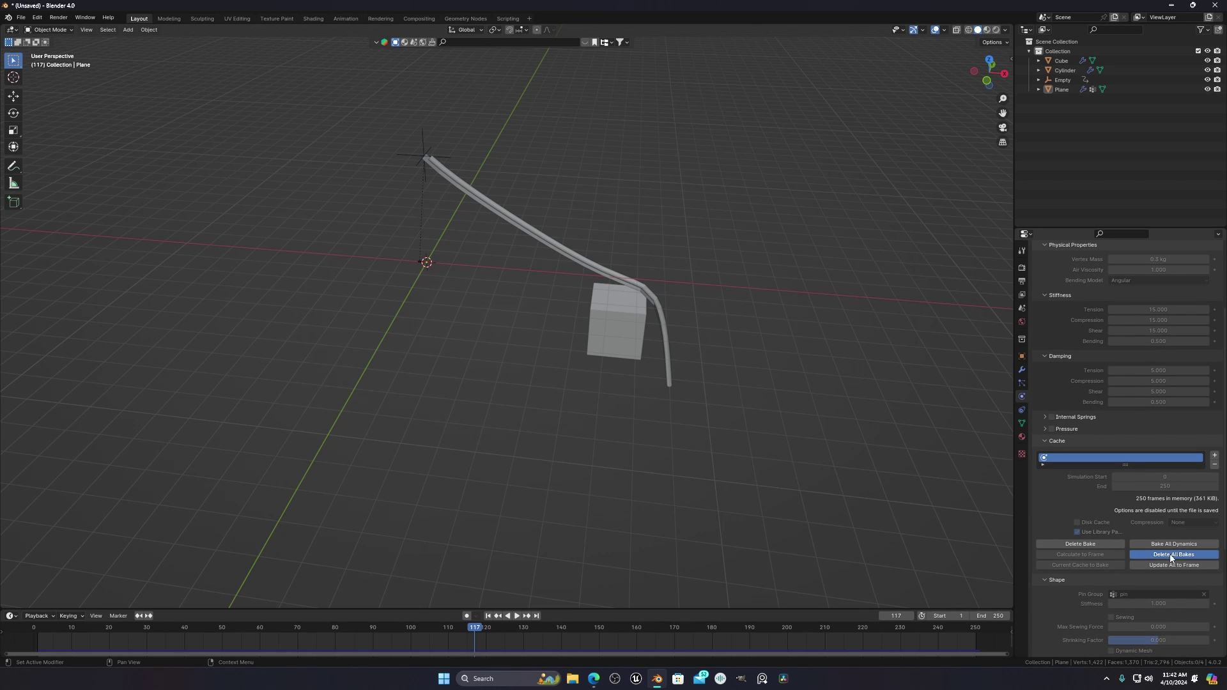
Select the hook empty at the strip's raised end and examine the cylinder's end beside it.
scroll(1141, 383, up, 4)
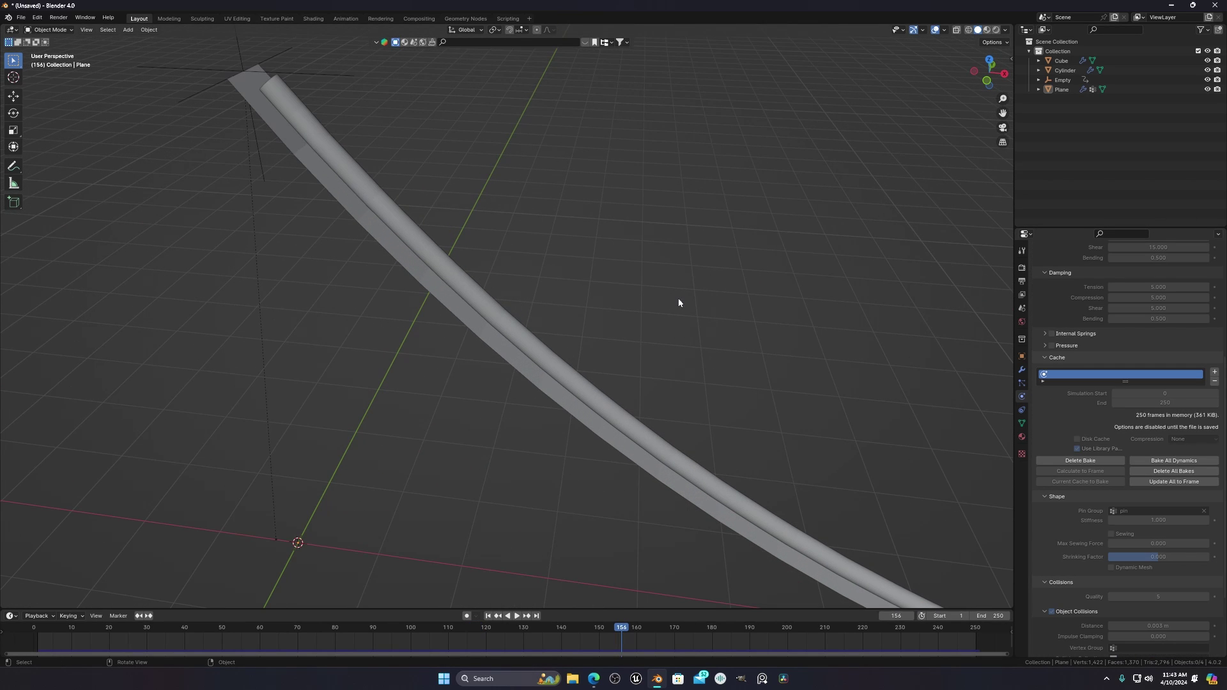
scroll(711, 346, down, 5)
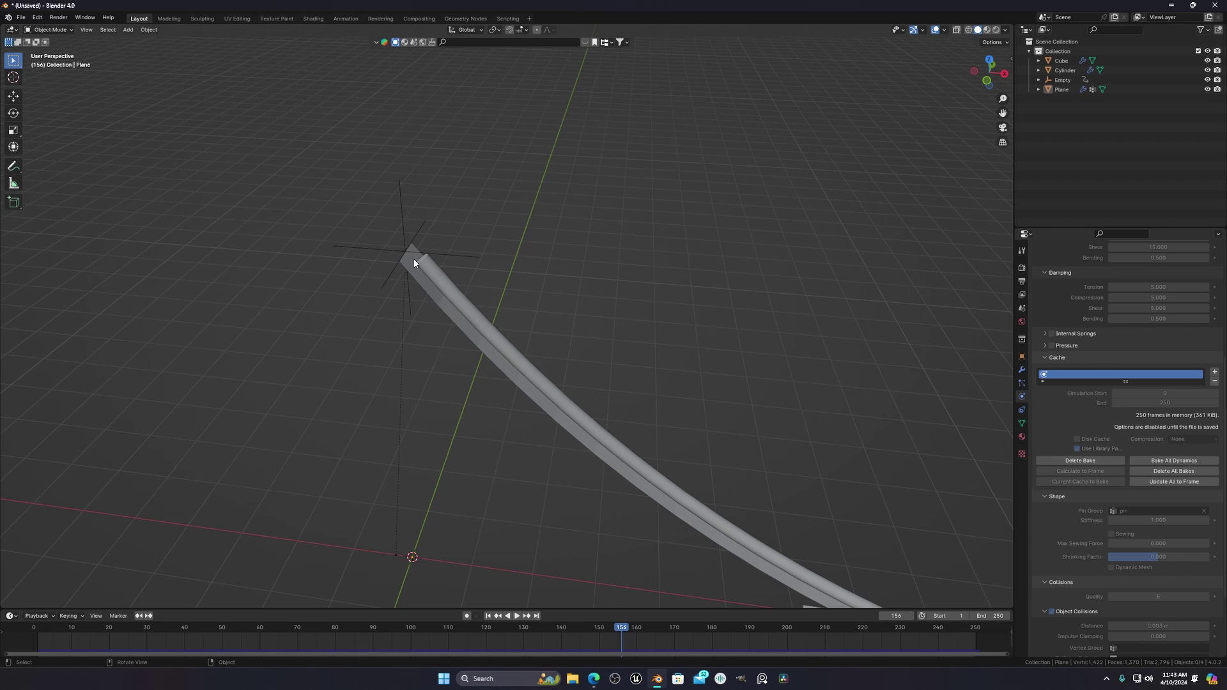
click(396, 248)
scroll(496, 258, up, 3)
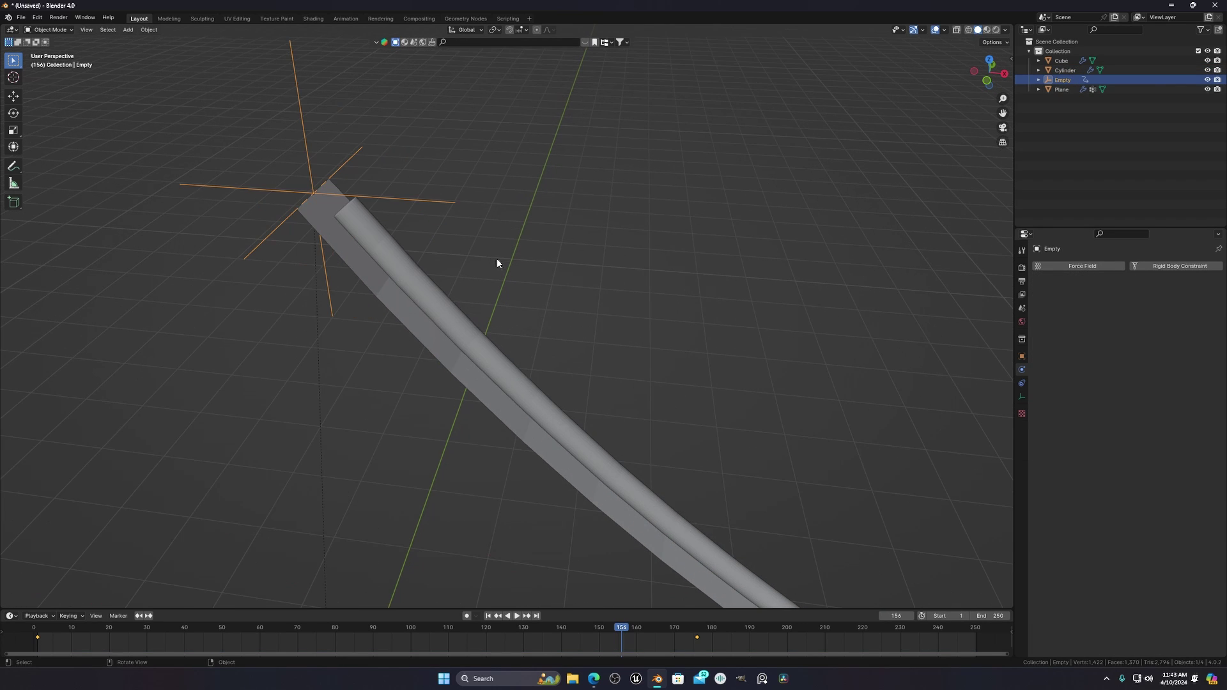
middle_drag(496, 258, 564, 264)
scroll(546, 246, down, 6)
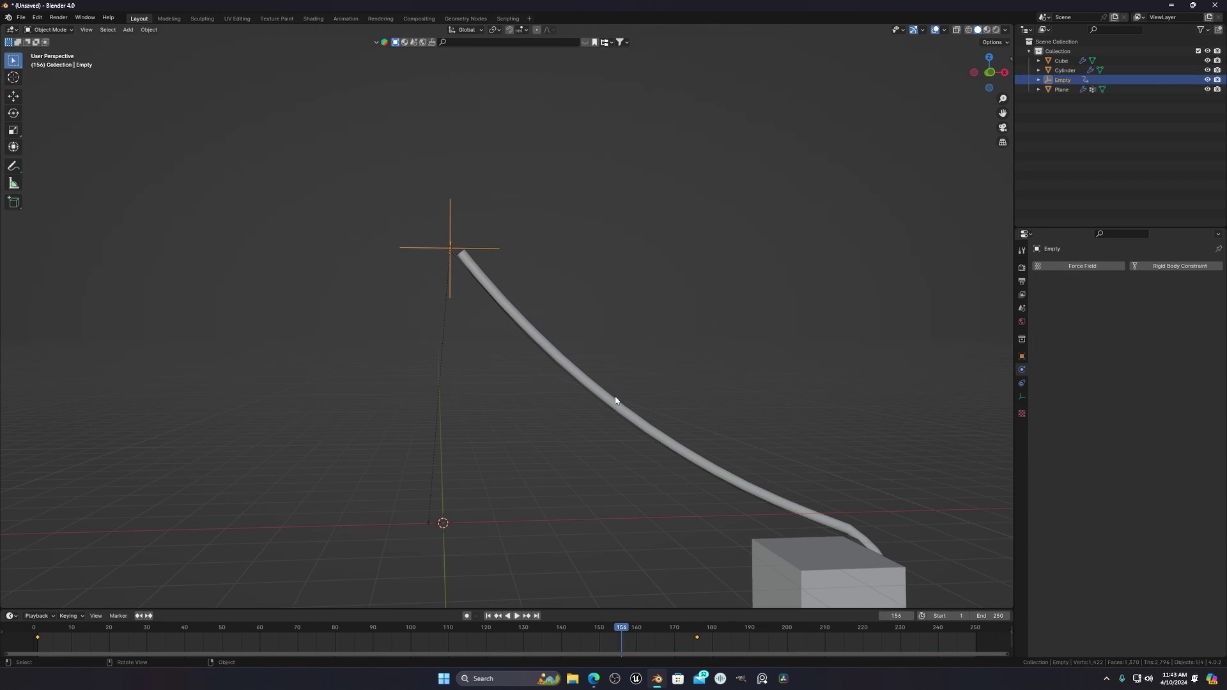
Add a cube mesh, scale it down and place it over the hook empty at the cylinder's raised end.
key(shift+a)
mouse_move(499, 274)
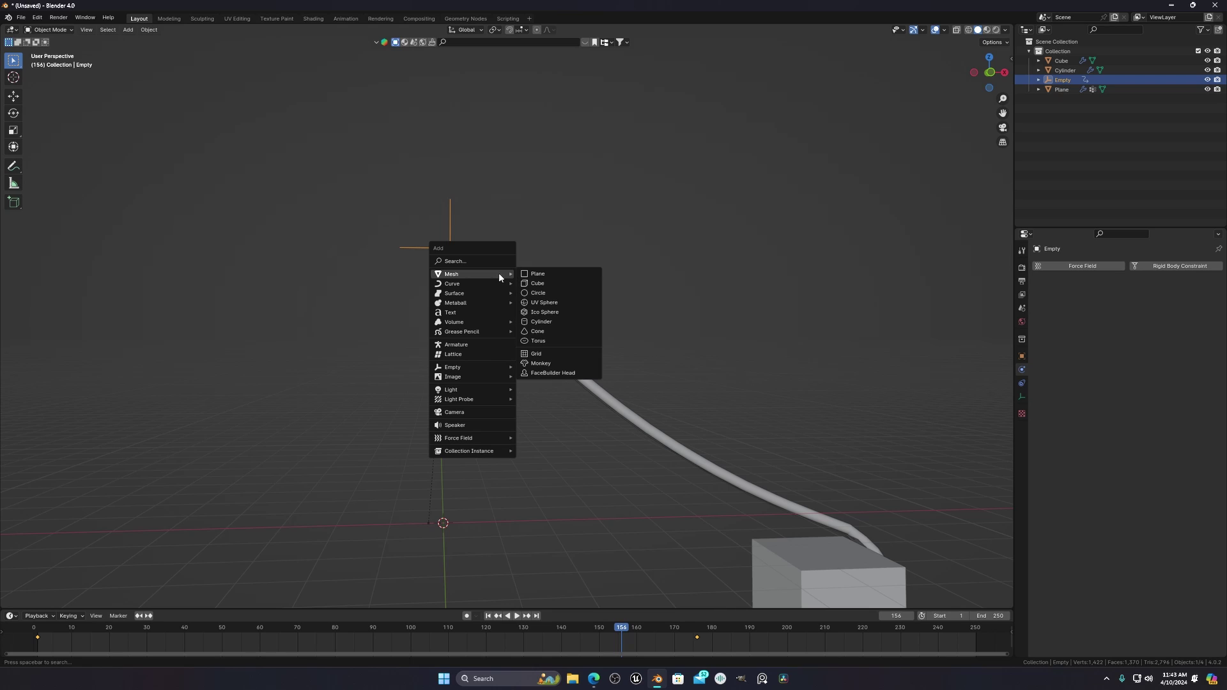
click(543, 285)
key(s)
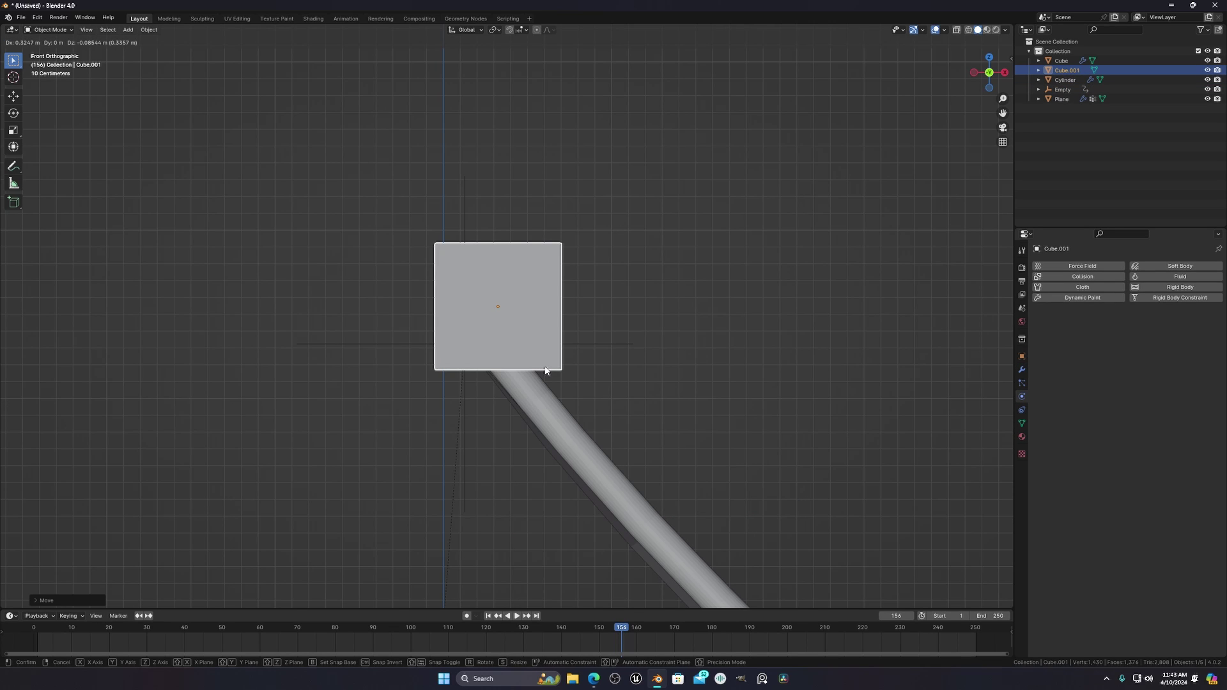
click(545, 367)
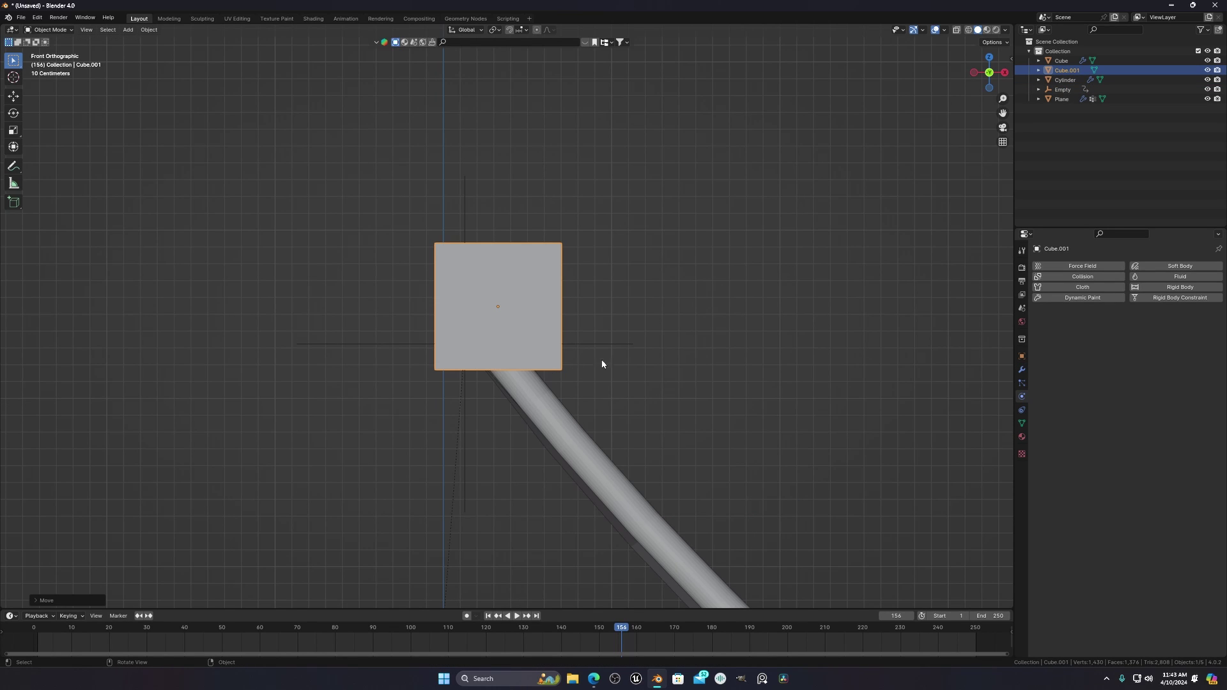
middle_drag(603, 362, 725, 382)
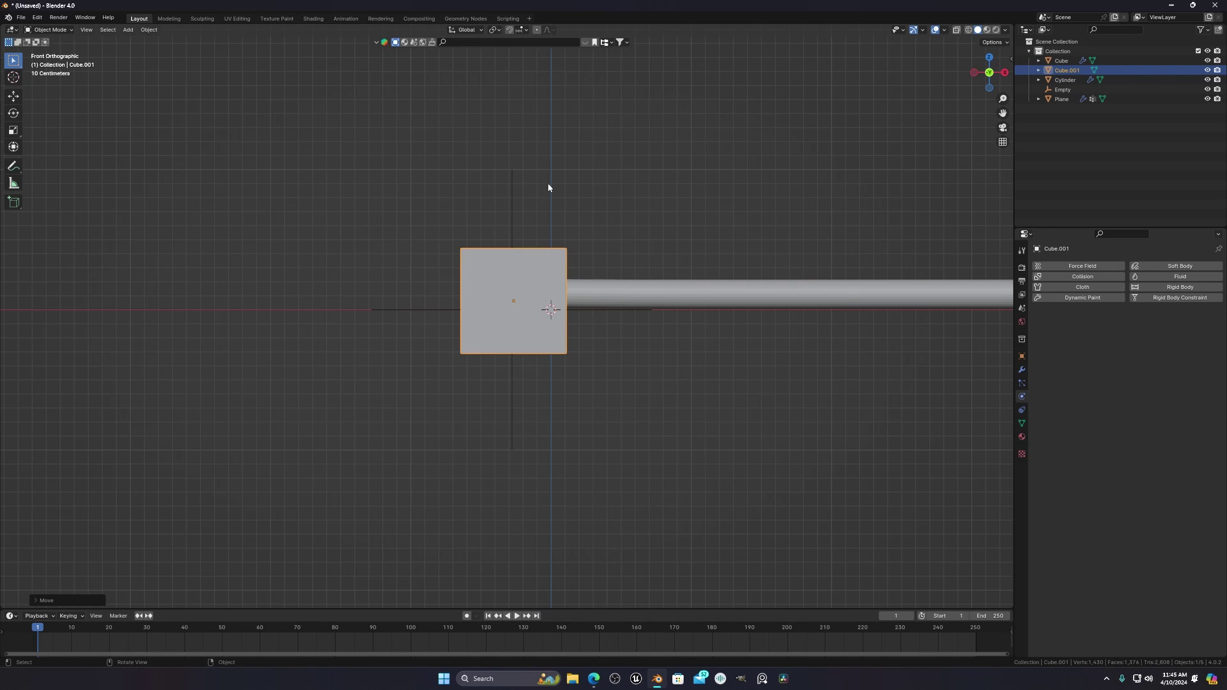
Parent the hook empty to the small cube using Object (Keep Transform).
drag(552, 179, 480, 217)
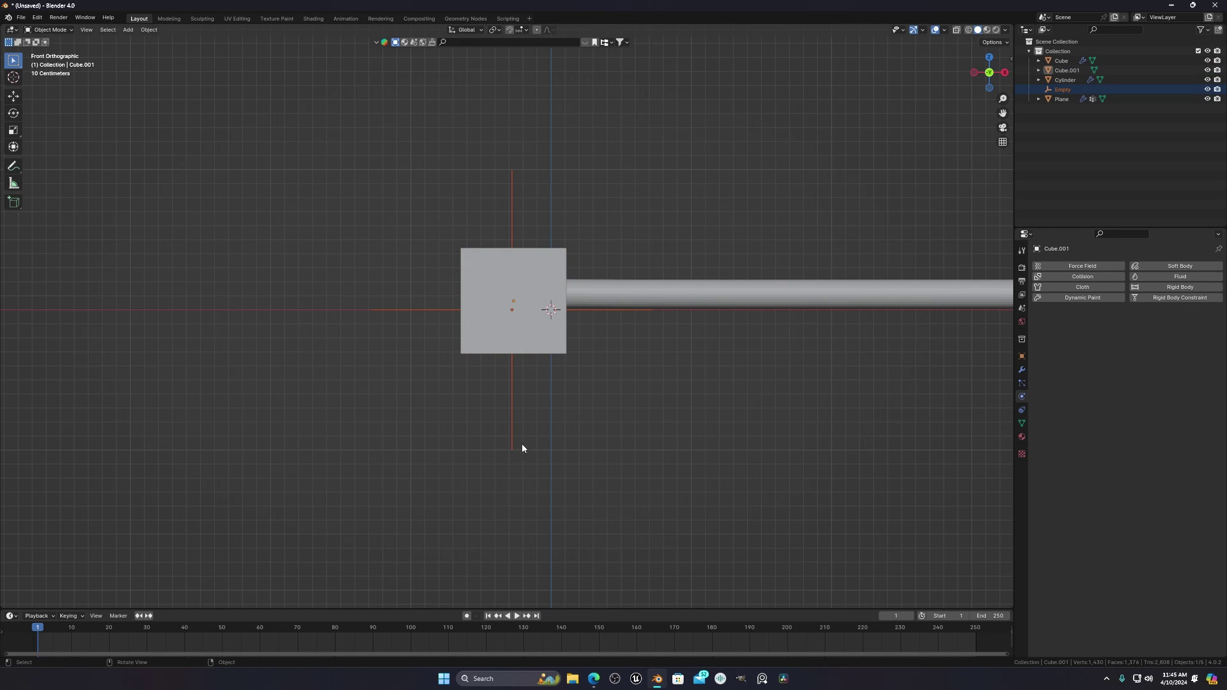
click(524, 334)
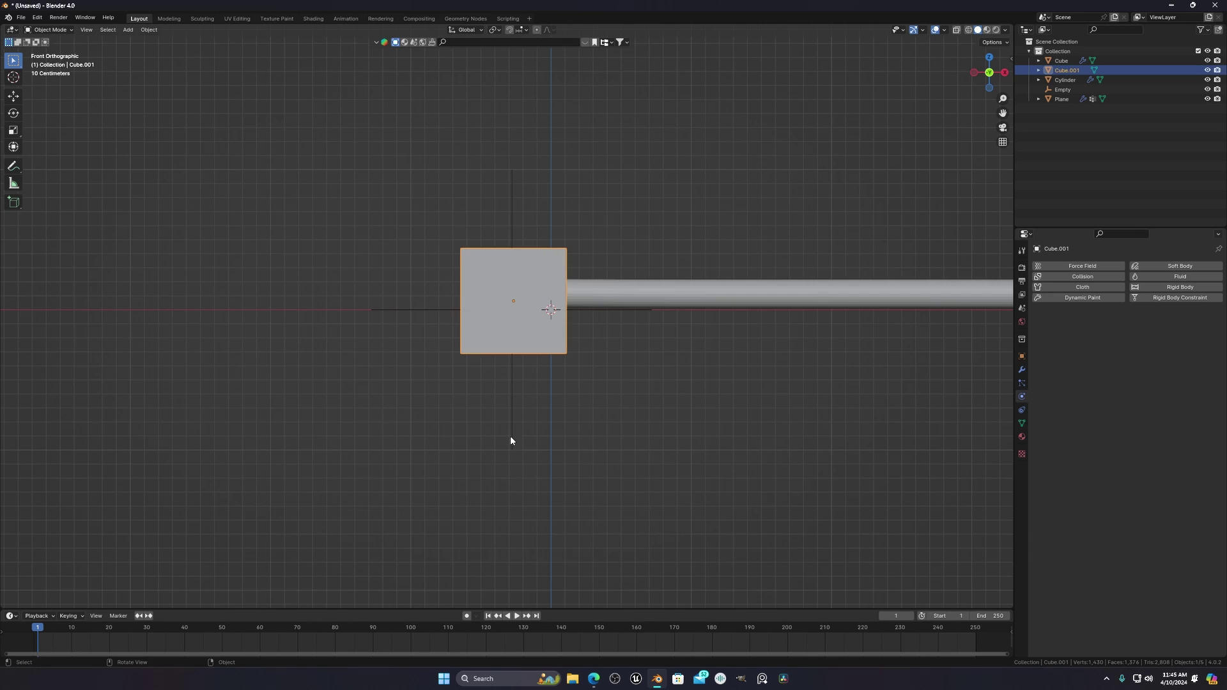
scroll(546, 360, up, 4)
shift+drag(586, 431, 515, 482)
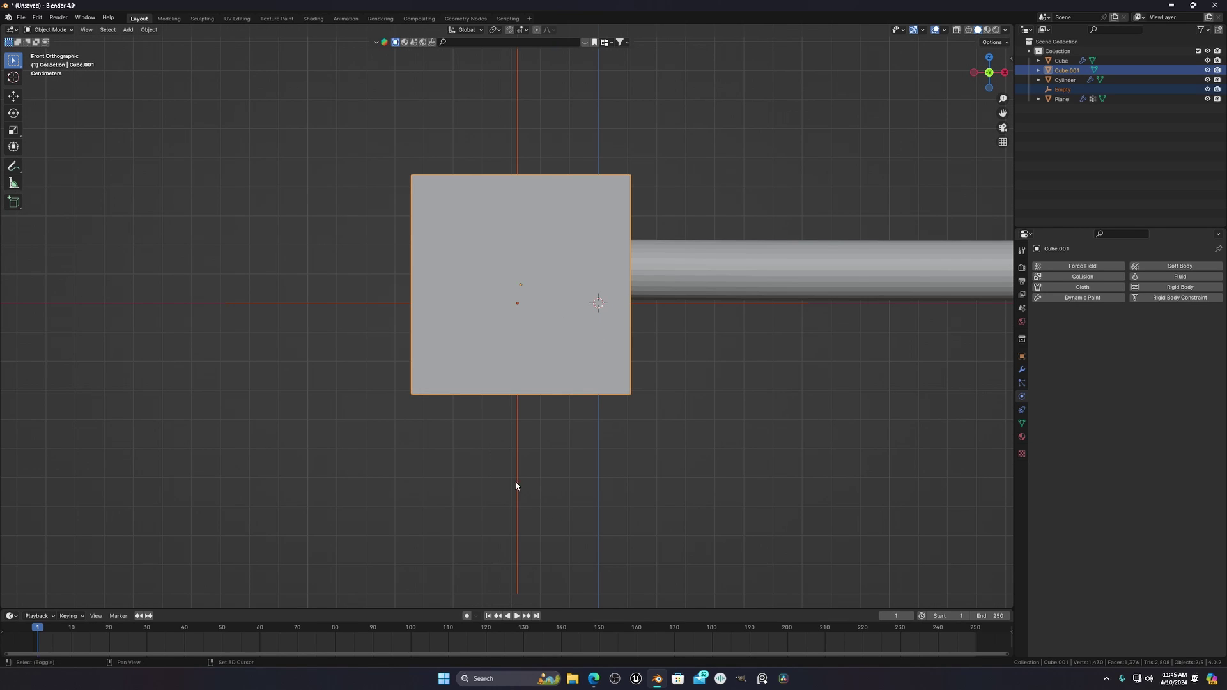
key(ctrl+p)
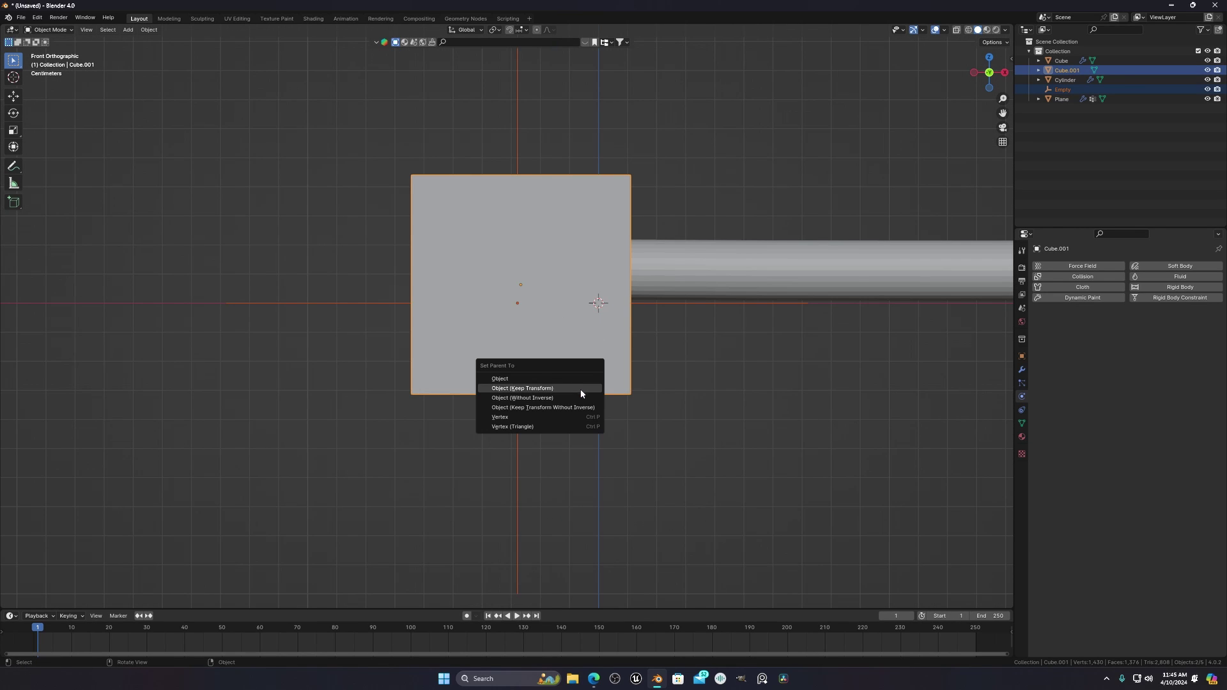
click(541, 391)
scroll(742, 370, down, 4)
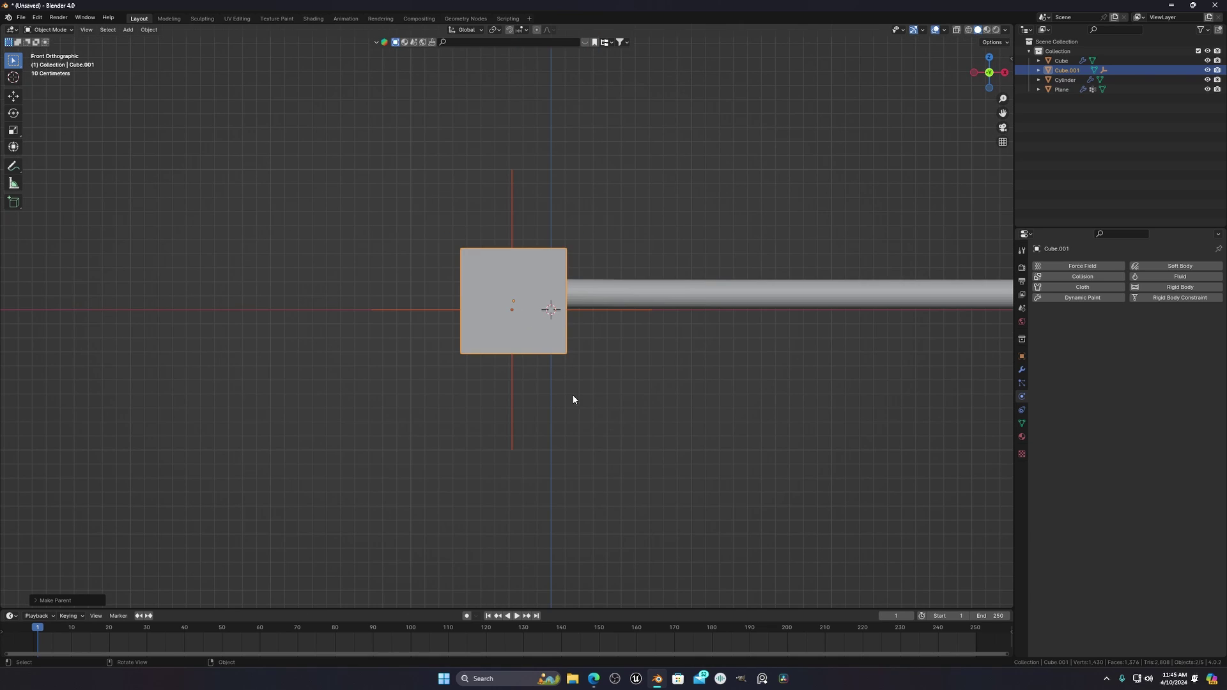
Try moving the small cube together with its parented empty, and undo the test move.
key(g)
right_click(509, 276)
key(g)
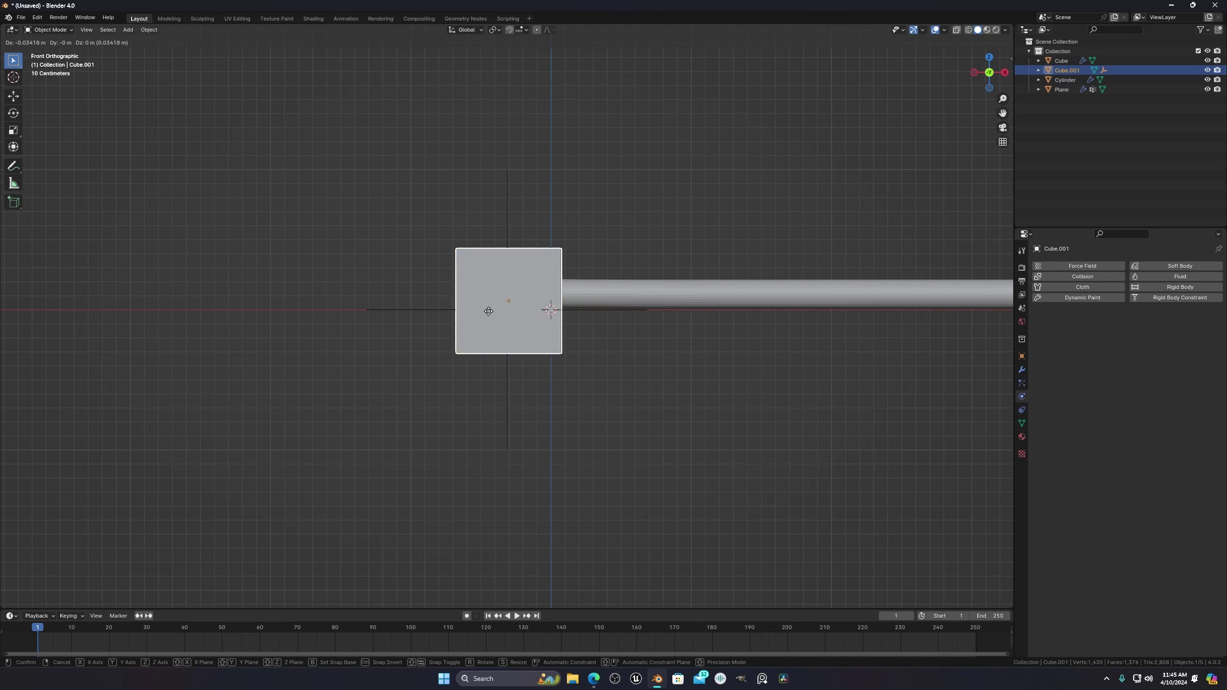
click(559, 207)
key(ctrl+z)
key(ctrl+shift+z)
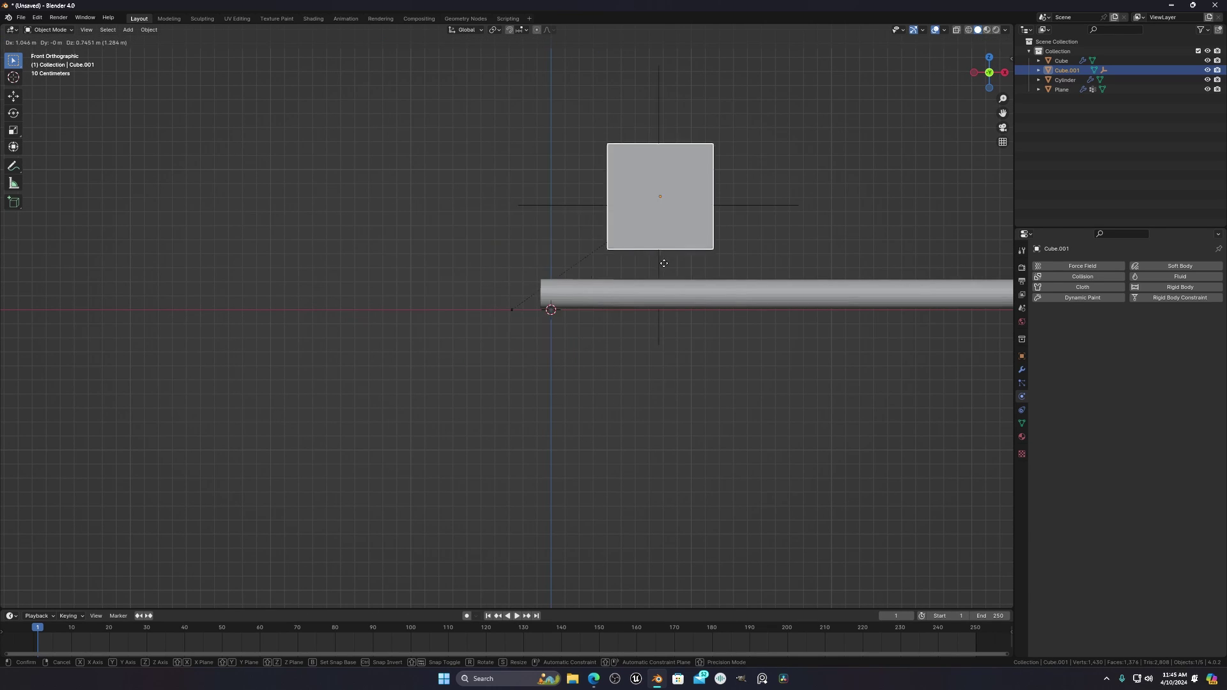
key(ctrl+z)
Insert a keyframe for the small cube at frame 1.
scroll(569, 374, down, 2)
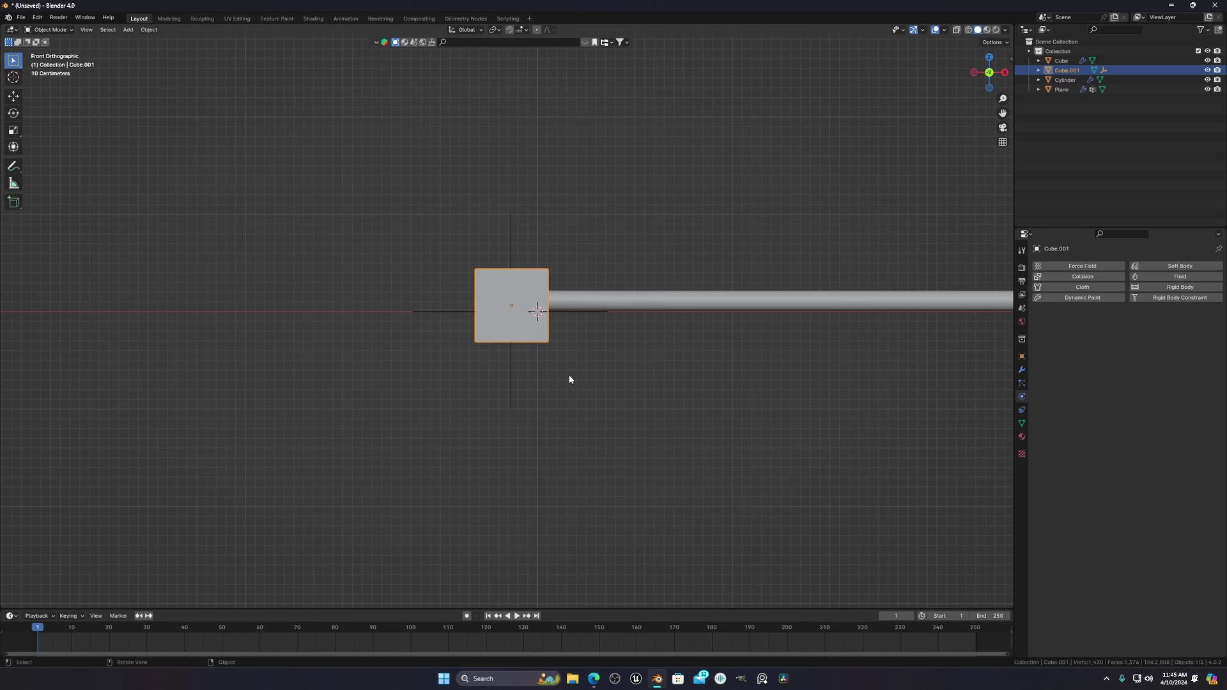
key(i)
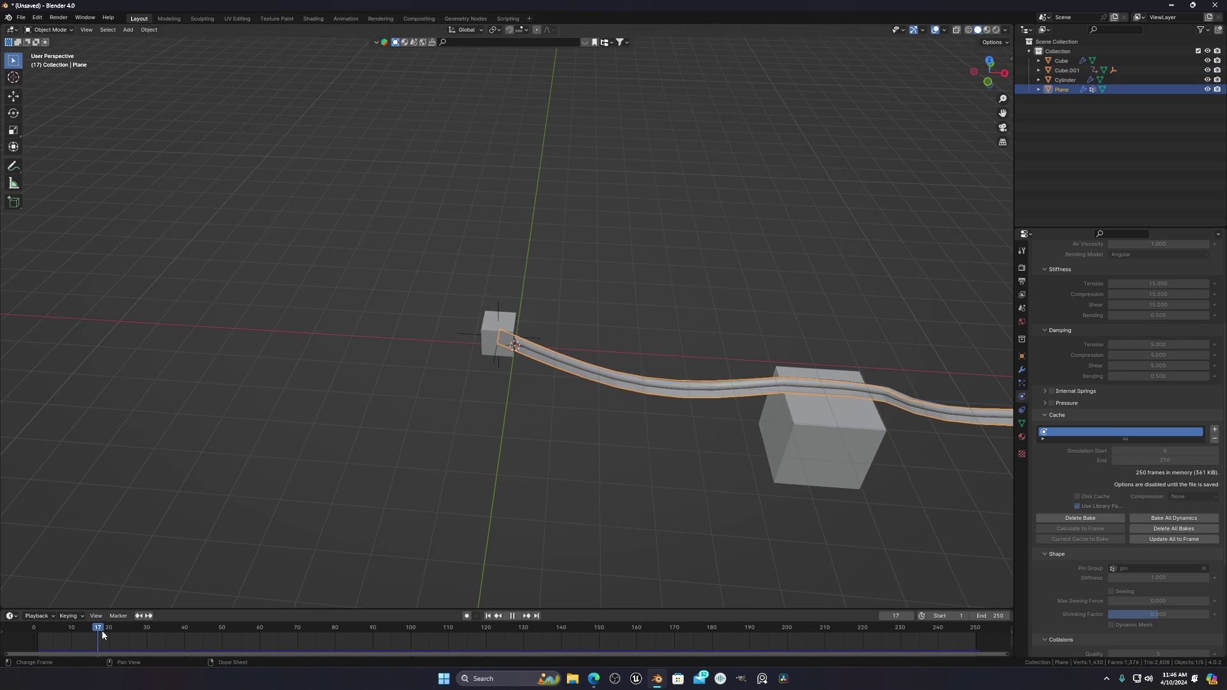
Scrub the new bake to frame 111 and play on from there to examine how the cylinder follows the small cube.
drag(102, 630, 452, 631)
middle_drag(533, 553, 373, 501)
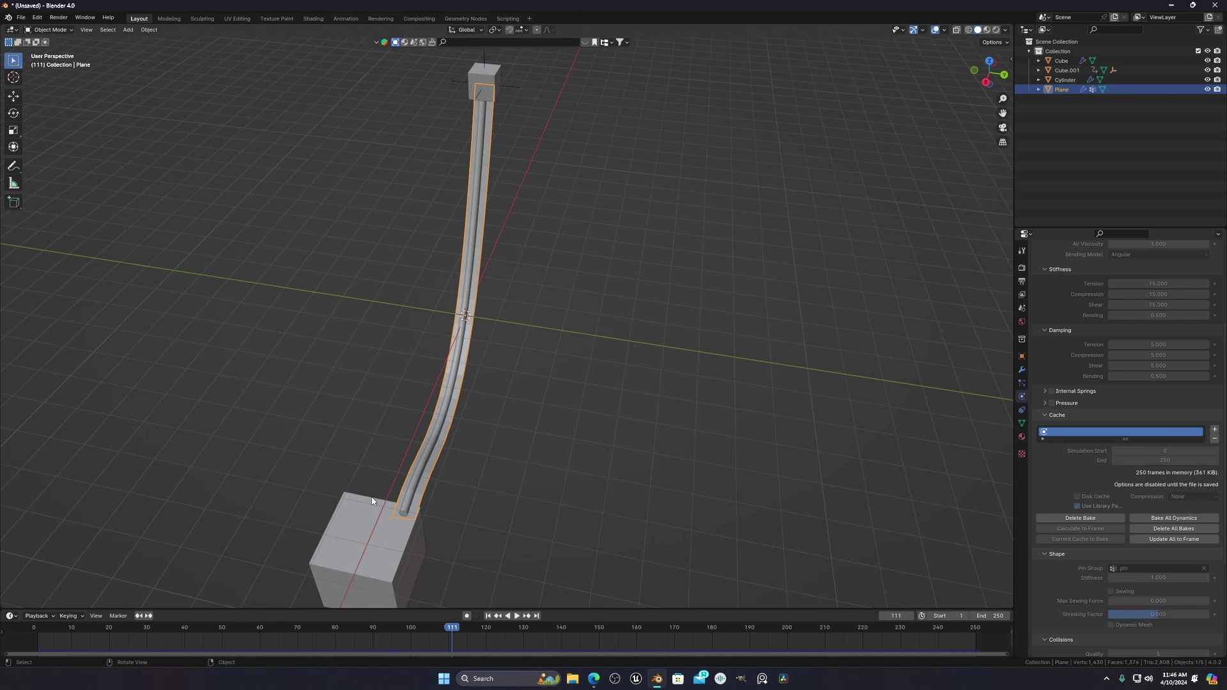
middle_drag(527, 179, 576, 280)
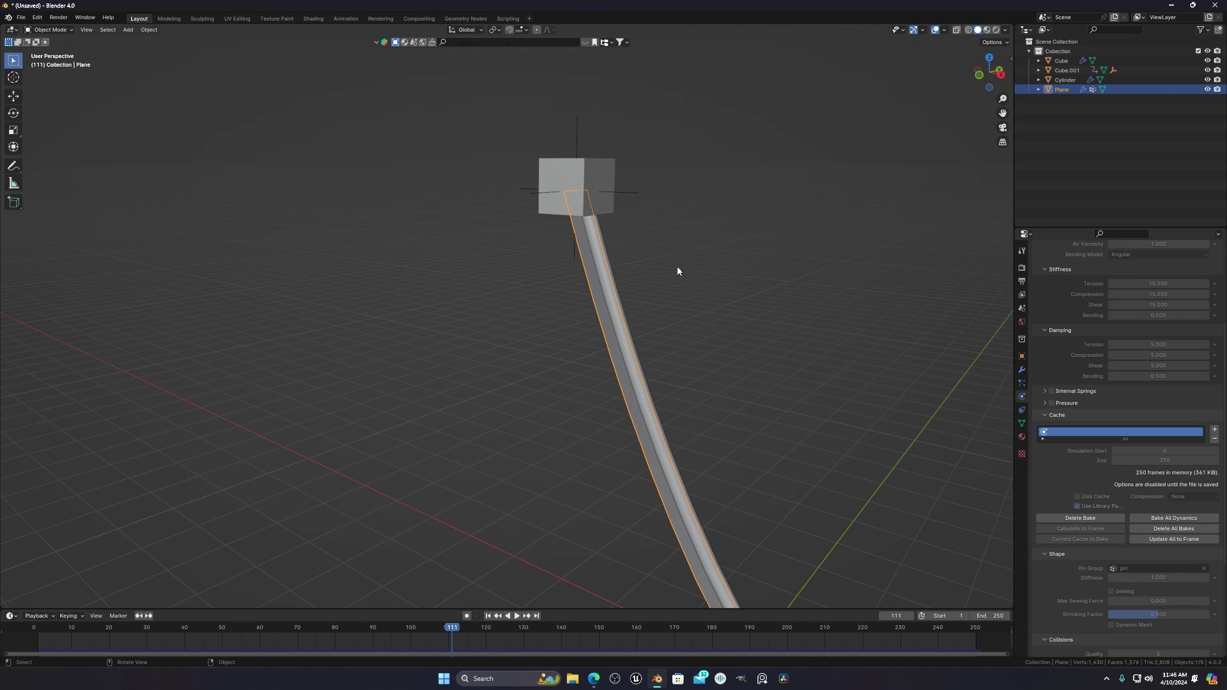
middle_drag(677, 267, 796, 299)
scroll(600, 168, up, 2)
scroll(796, 299, down, 7)
middle_drag(796, 409, 700, 575)
key(space)
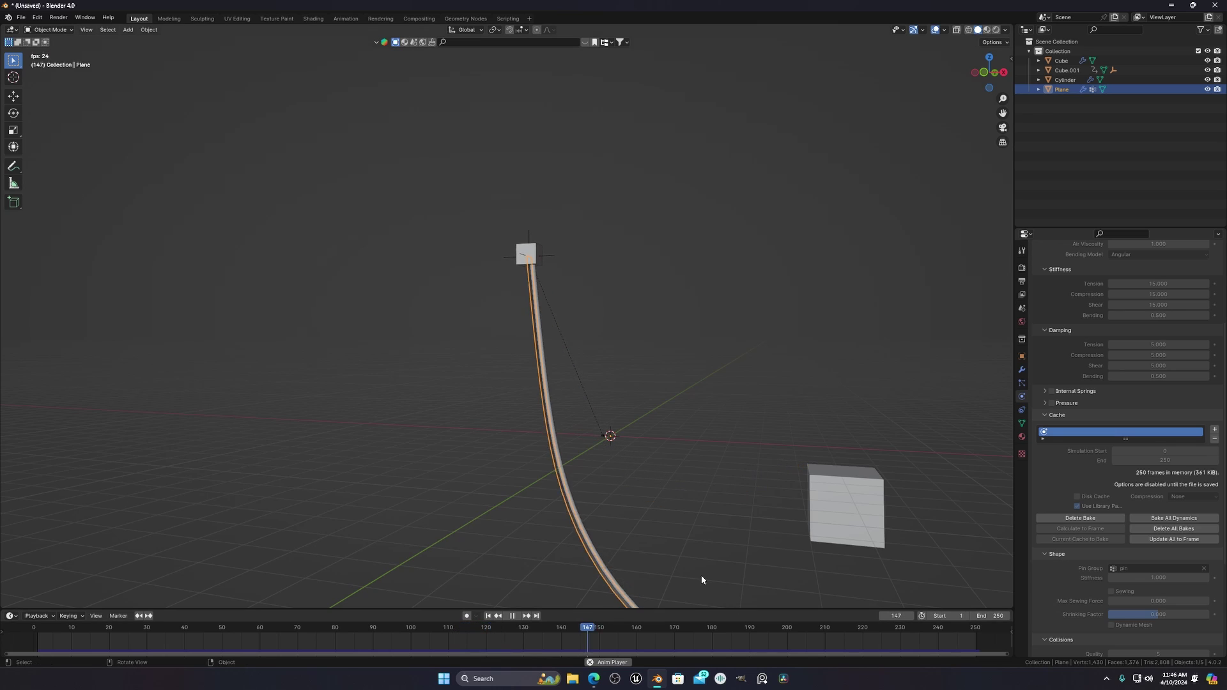
scroll(660, 512, down, 1)
middle_drag(660, 512, 665, 430)
key(Escape)
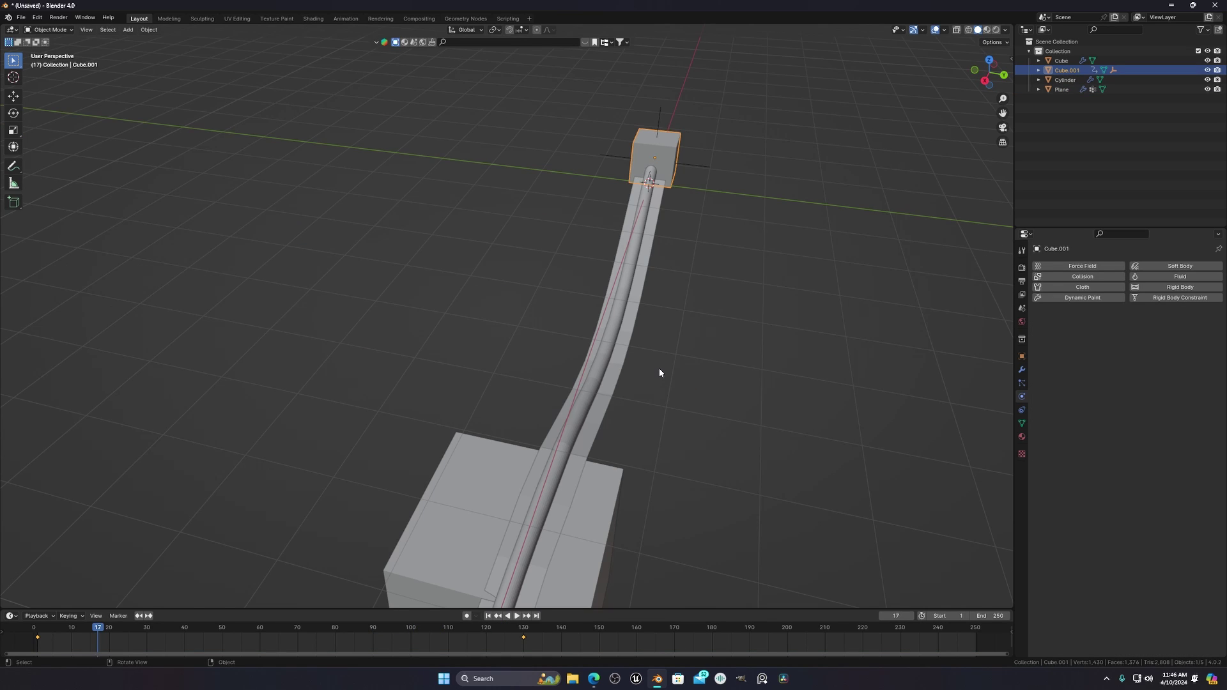
Select the cloth strip at frame 17 and examine its course from the small cube across the large cube.
scroll(660, 369, up, 3)
middle_drag(672, 375, 368, 334)
click(721, 385)
click(705, 394)
scroll(681, 418, down, 4)
middle_drag(691, 332, 808, 351)
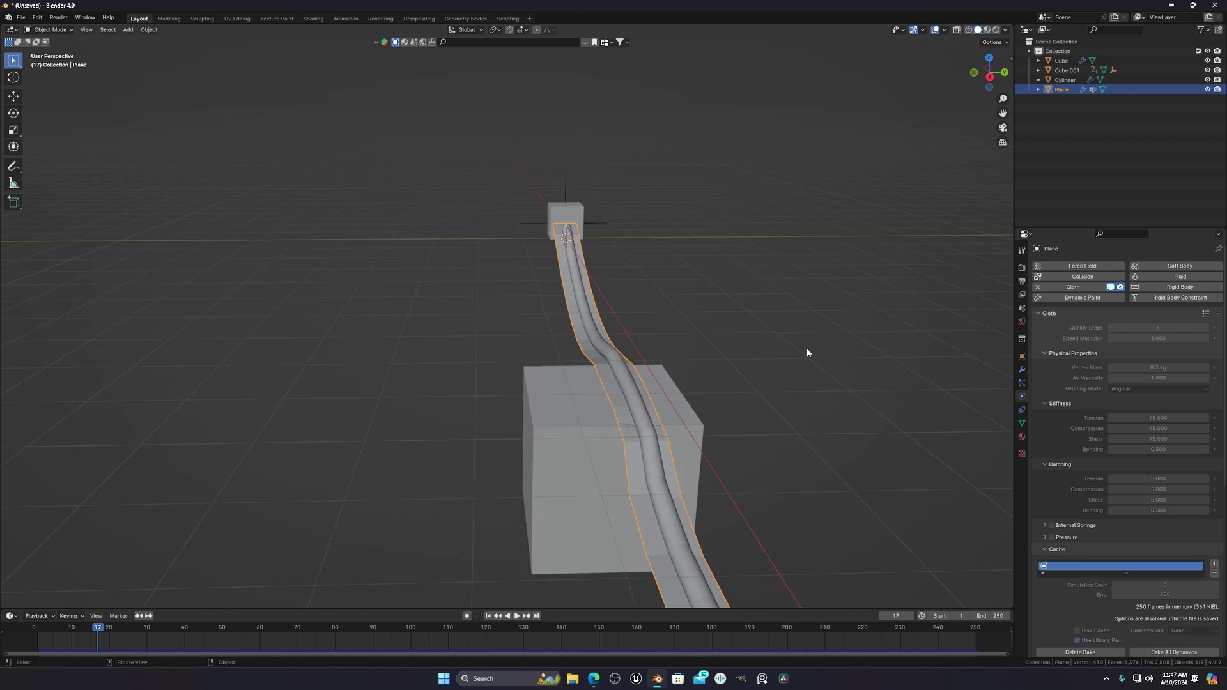
middle_drag(515, 255, 423, 205)
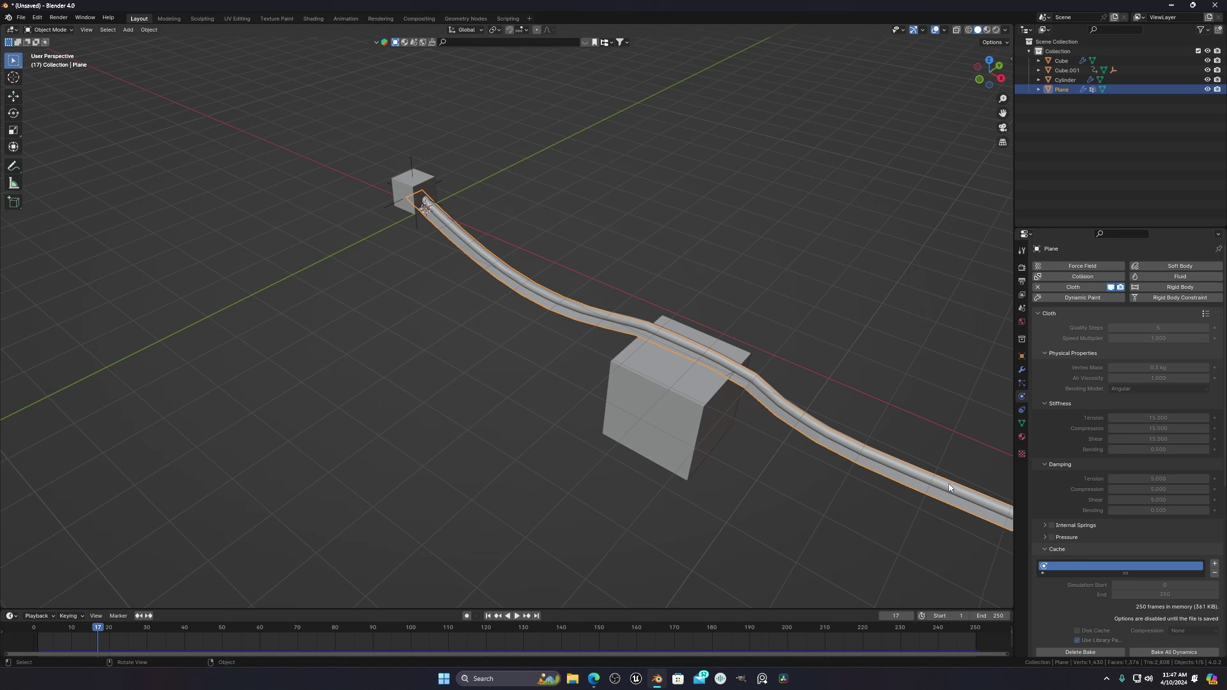
shift+middle_drag(949, 488, 690, 442)
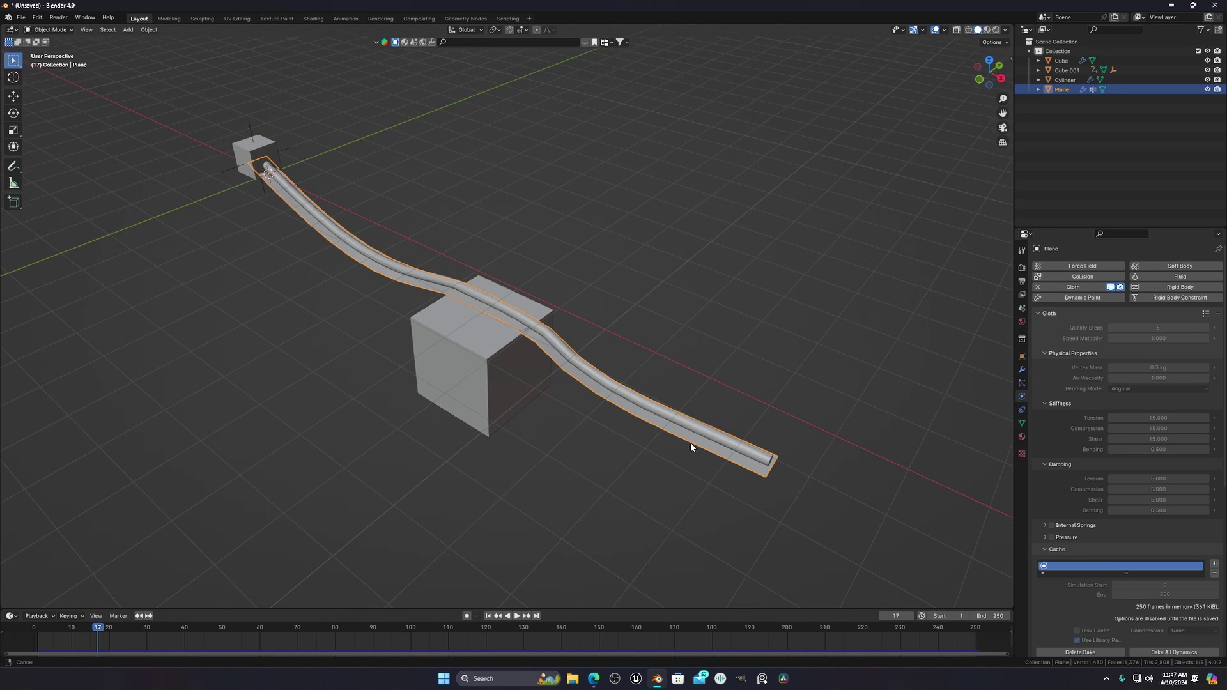
Compare the cylinder's SurfaceDeform modifier with the plane strip's Hook and Cloth modifiers.
click(726, 439)
scroll(519, 338, up, 3)
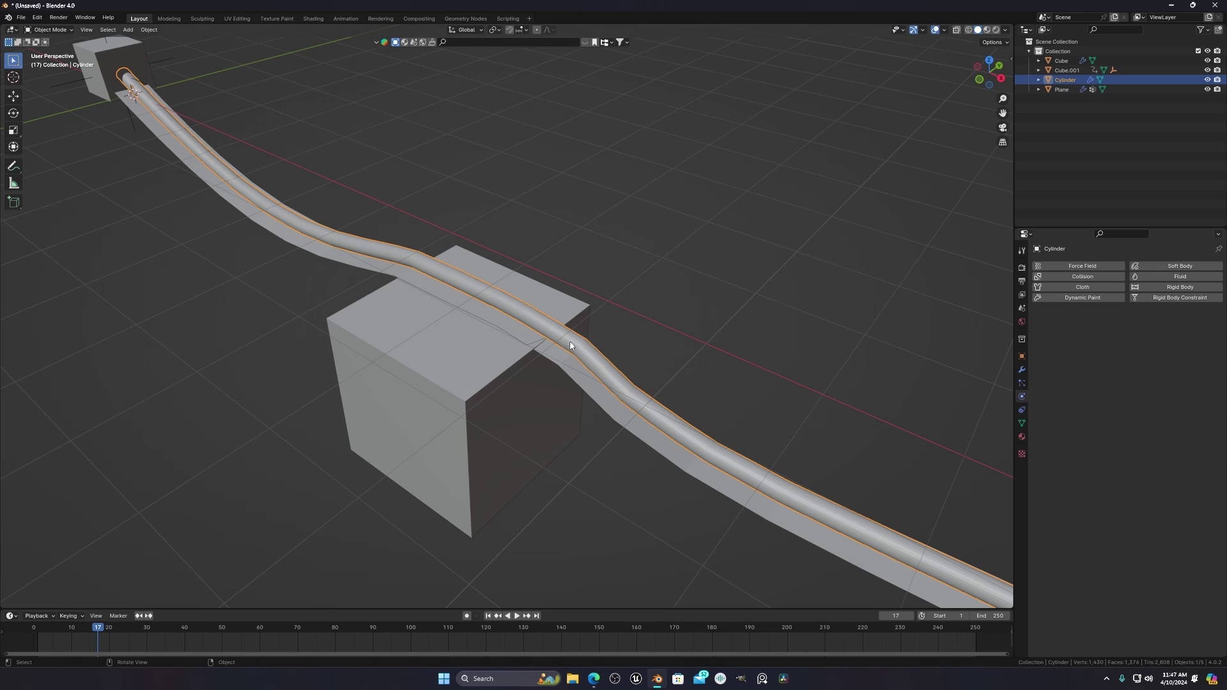
key(g)
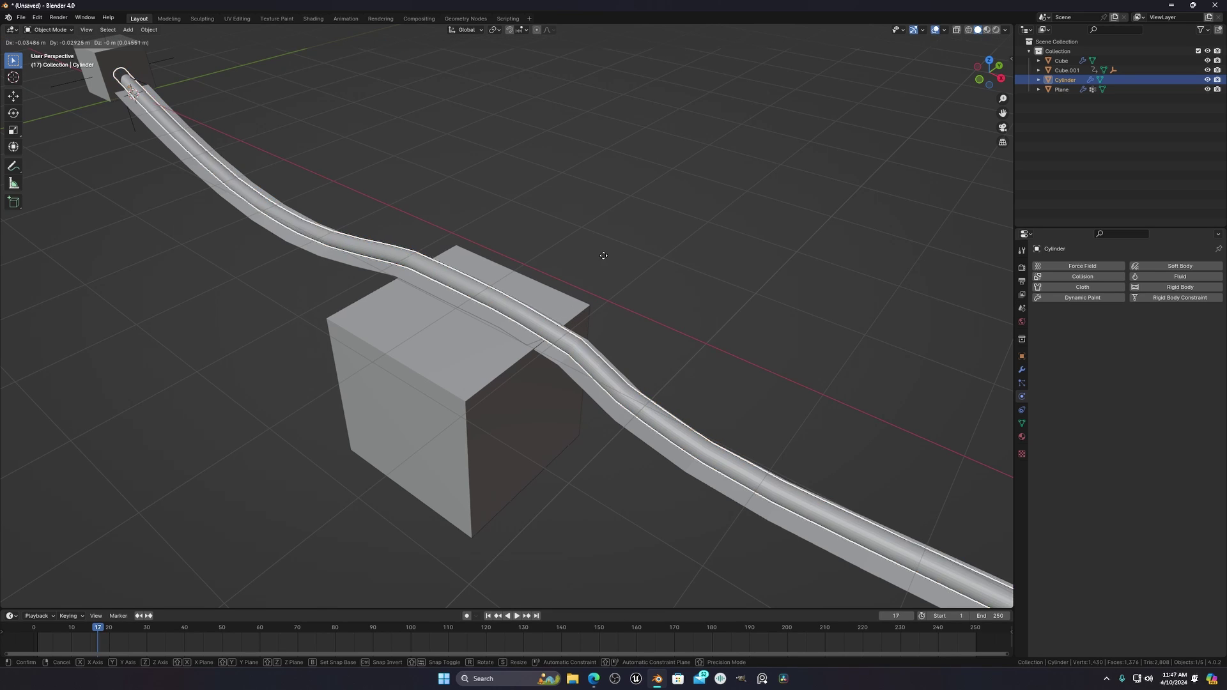
right_click(606, 268)
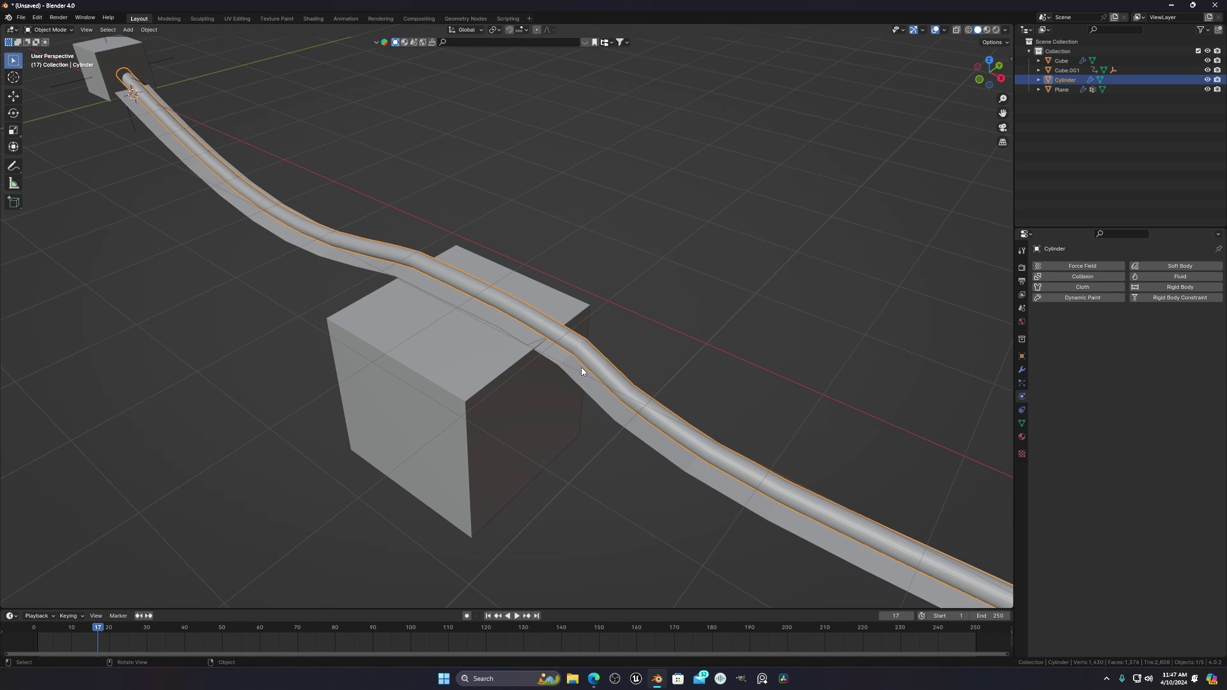
click(1022, 368)
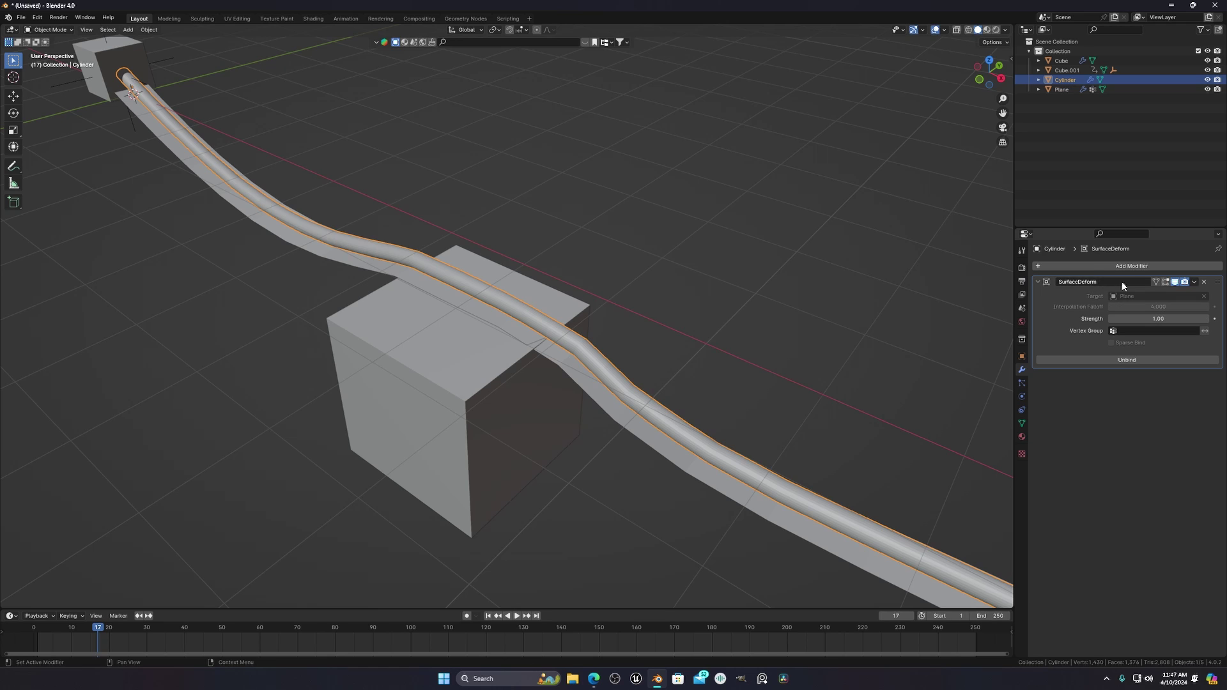
click(634, 426)
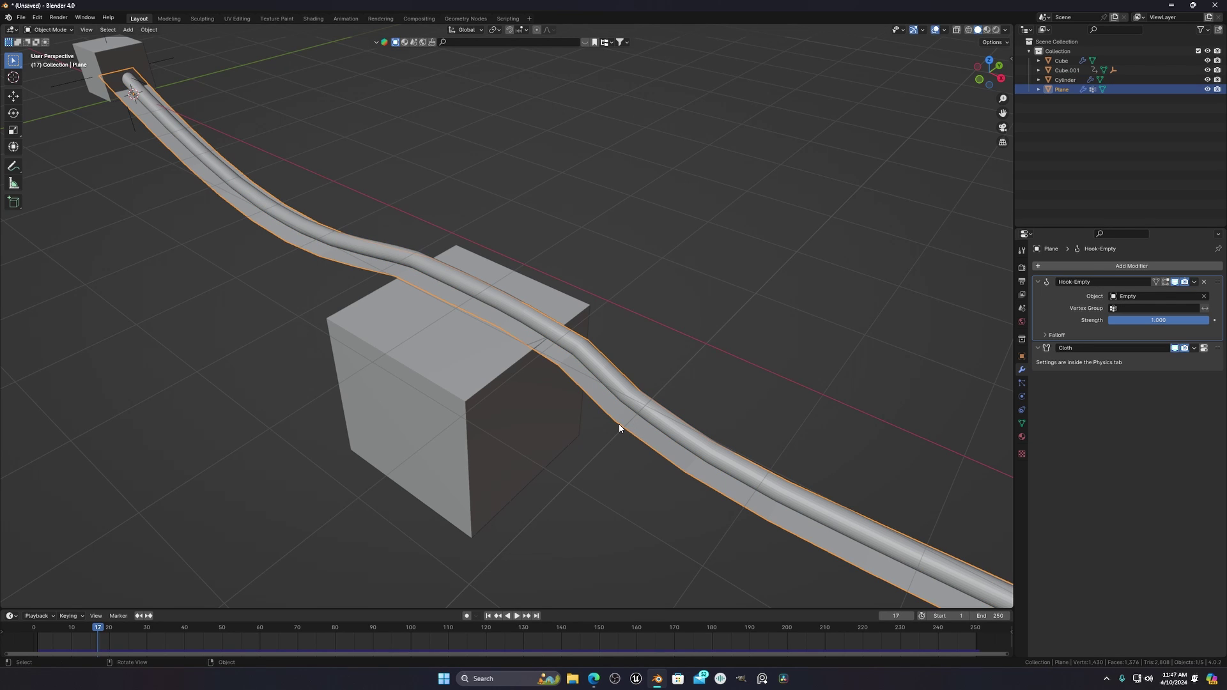
click(521, 320)
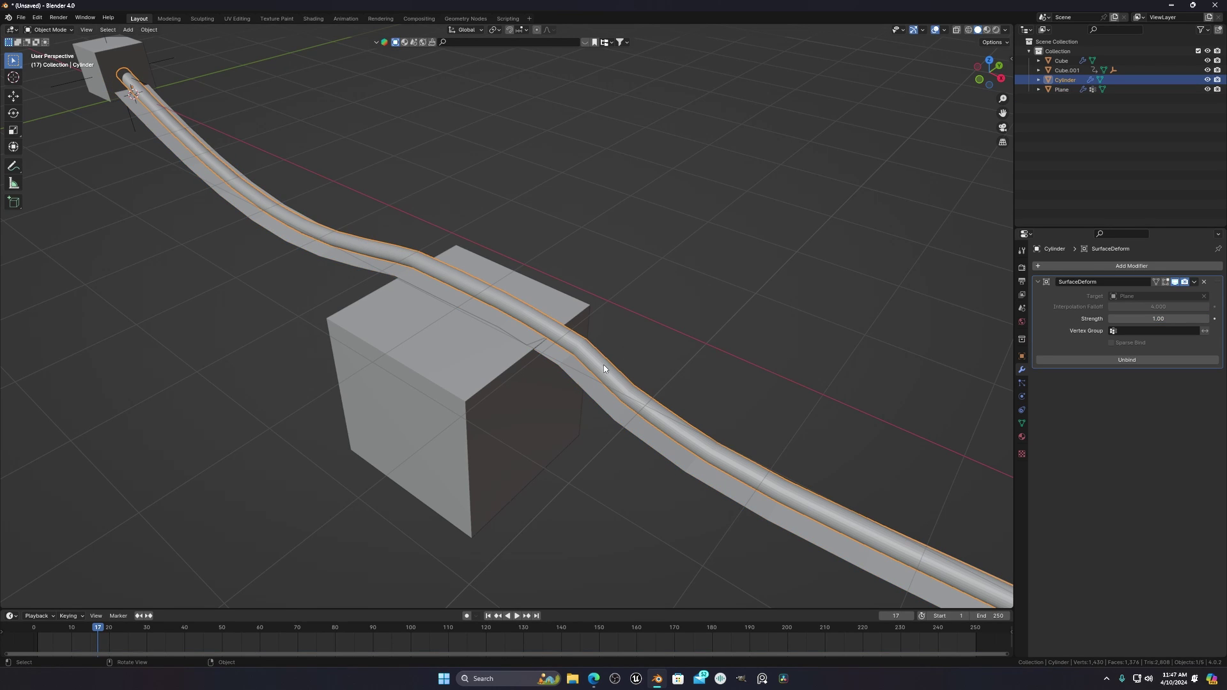
click(588, 381)
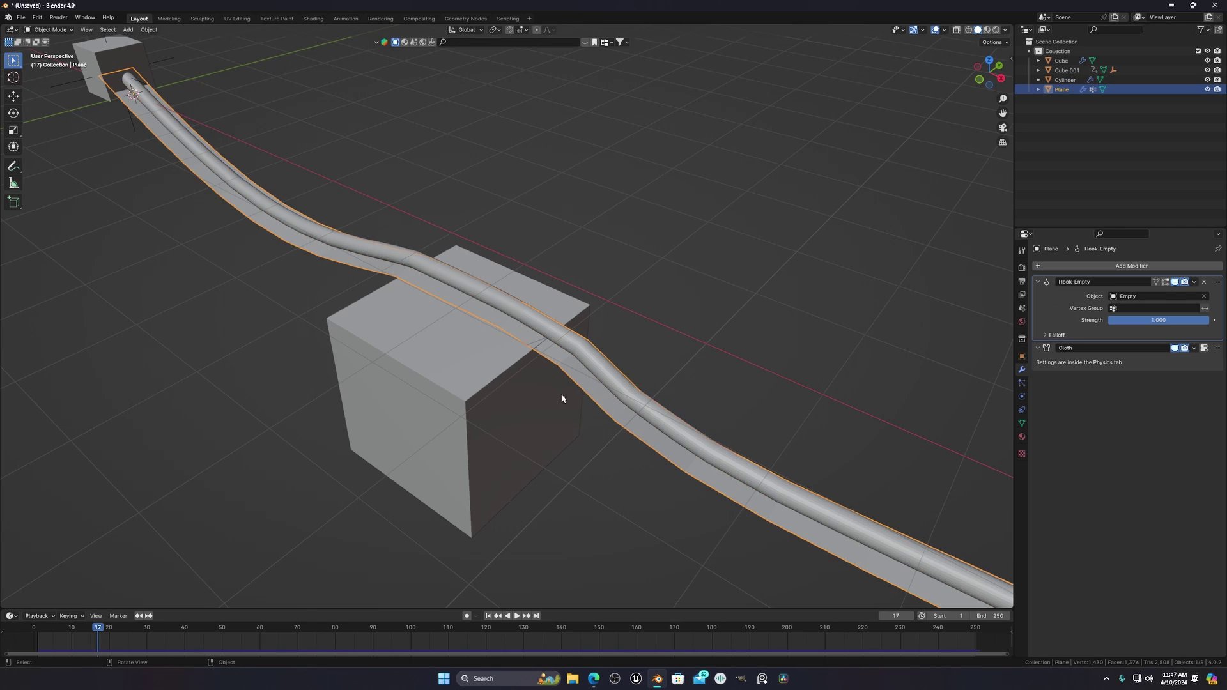
Examine up close how the cylinder and the cloth strip bend over the large cube's edge.
scroll(616, 380, up, 5)
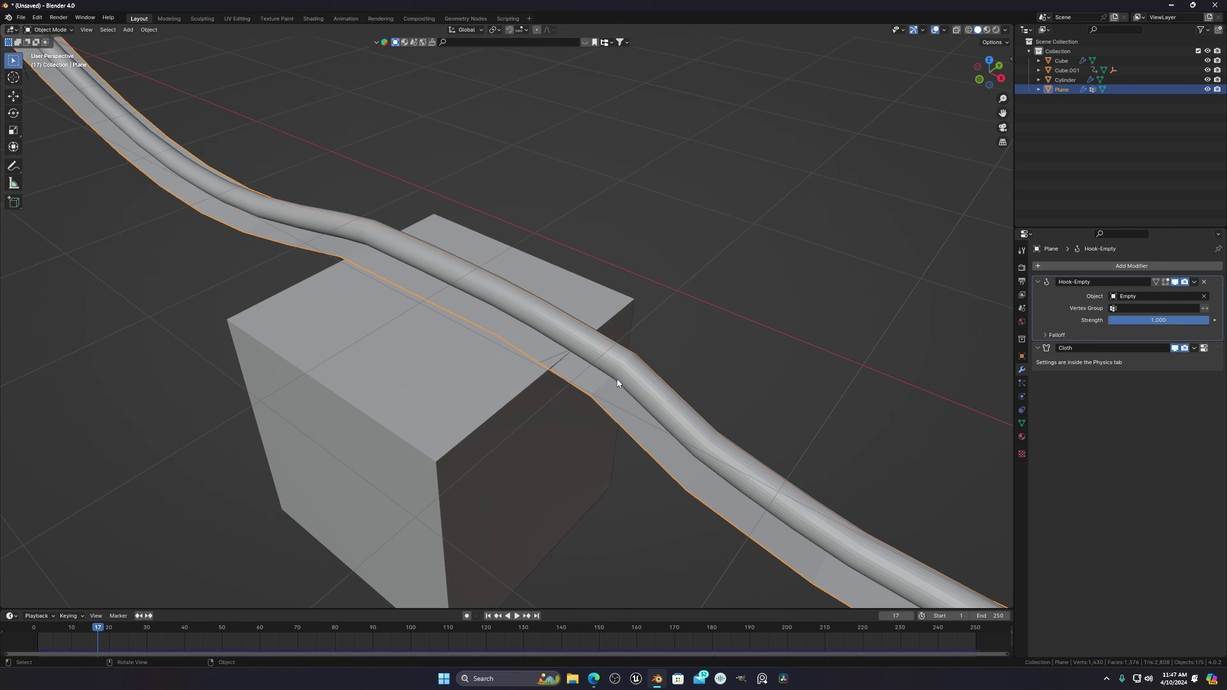
scroll(600, 381, down, 3)
scroll(598, 387, down, 2)
click(504, 387)
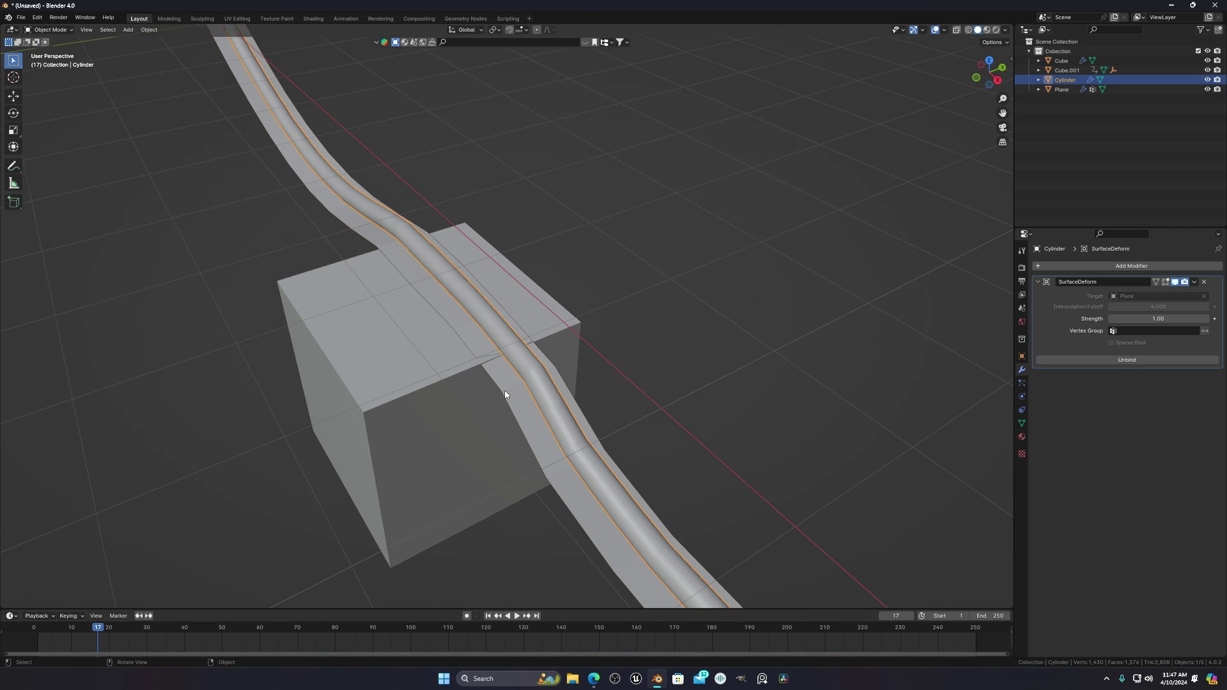
scroll(542, 409, up, 4)
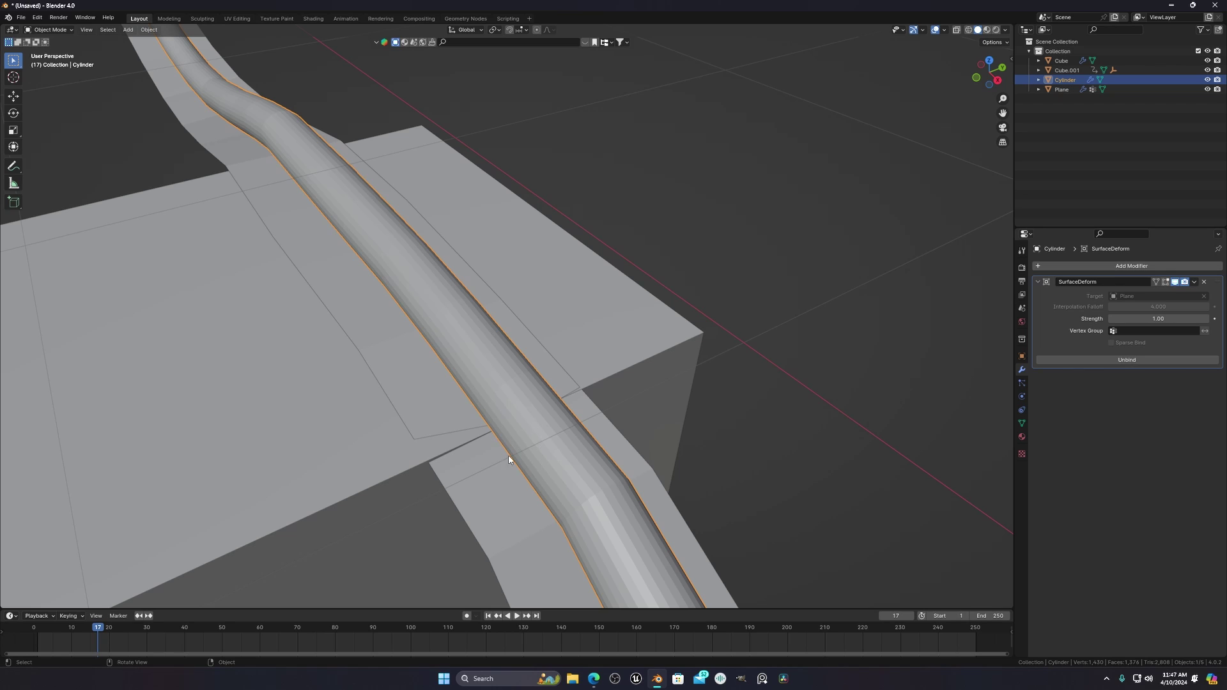
scroll(509, 427, down, 4)
key(g)
right_click(521, 369)
scroll(521, 373, down, 2)
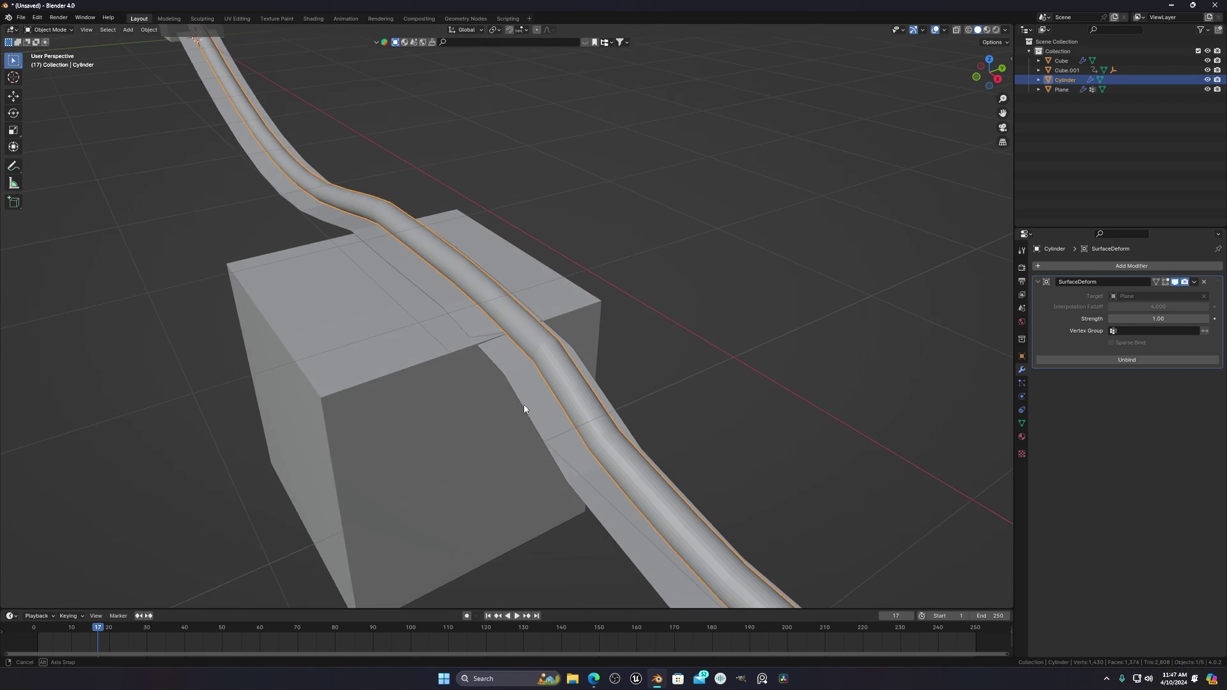
middle_drag(523, 404, 622, 391)
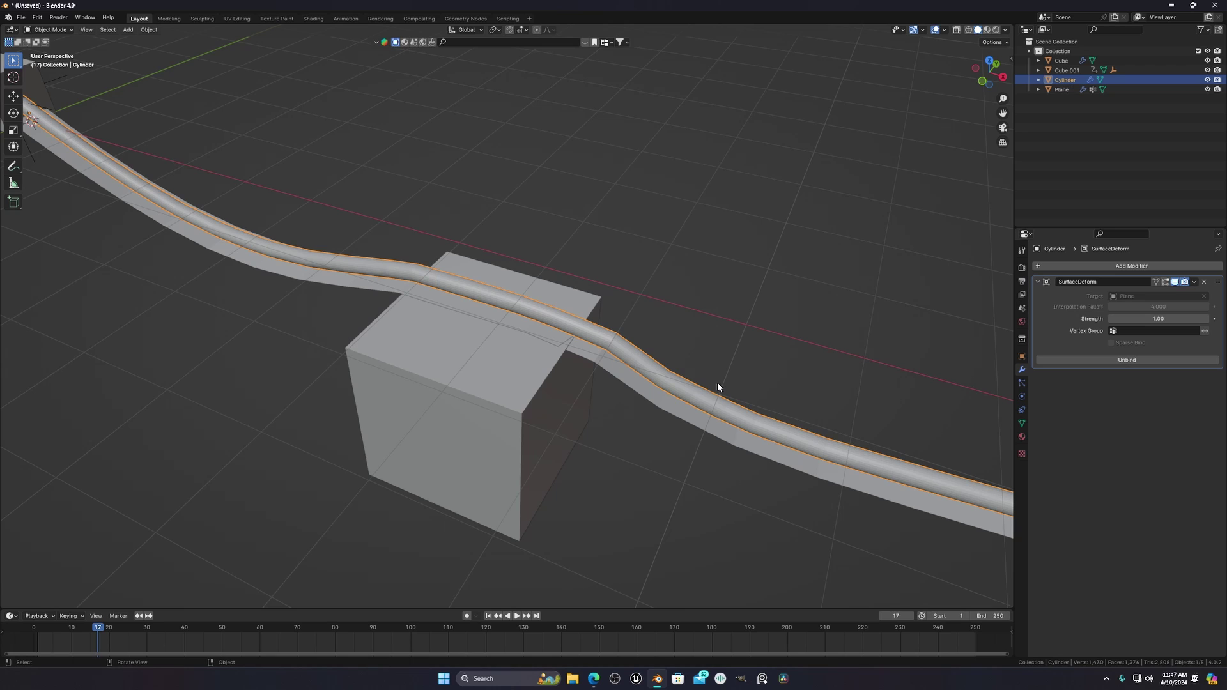
scroll(717, 381, up, 4)
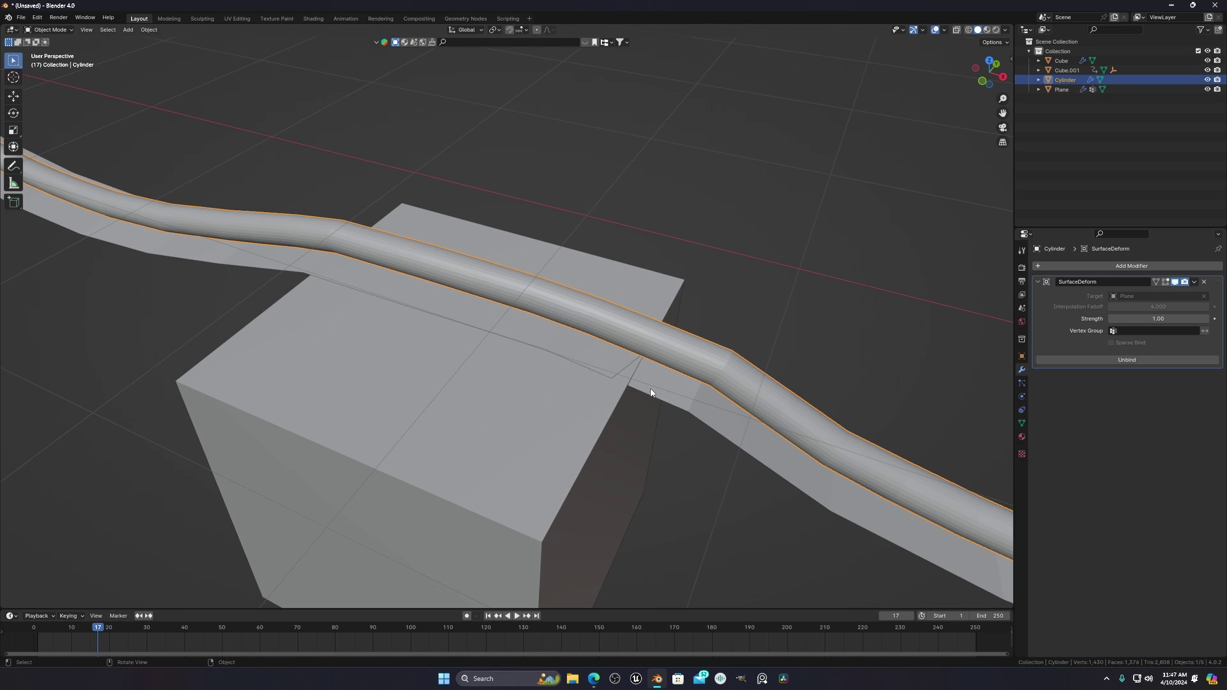
scroll(604, 367, up, 2)
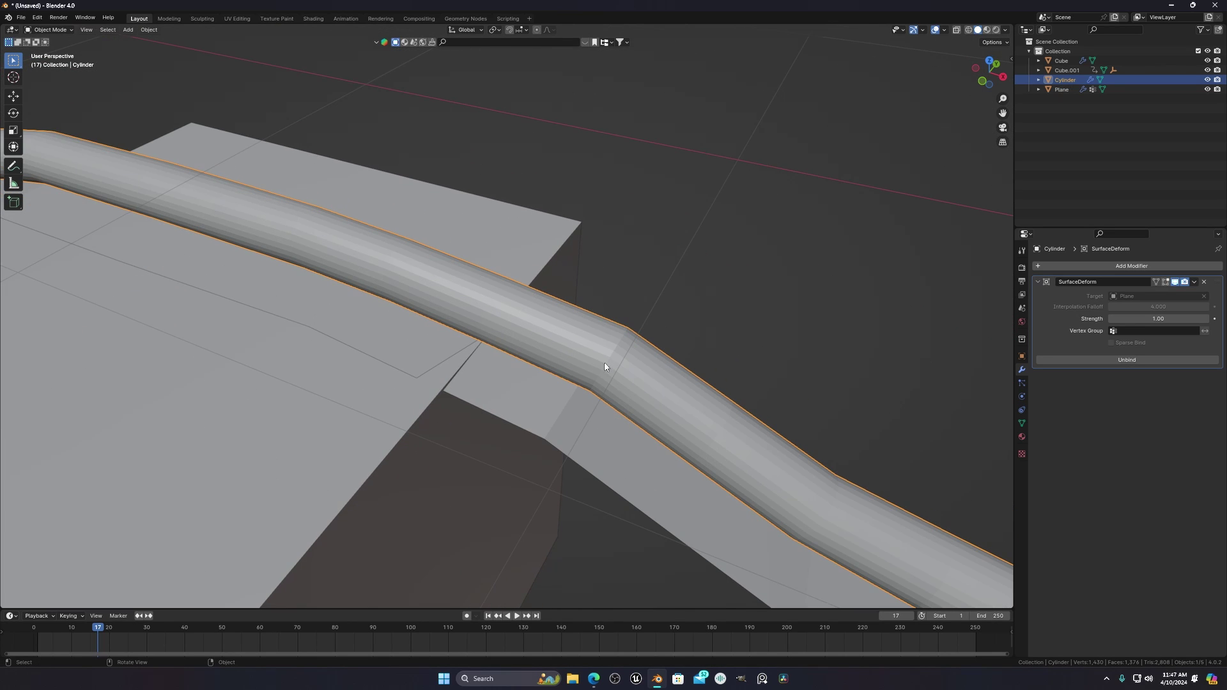
click(619, 436)
scroll(552, 419, down, 5)
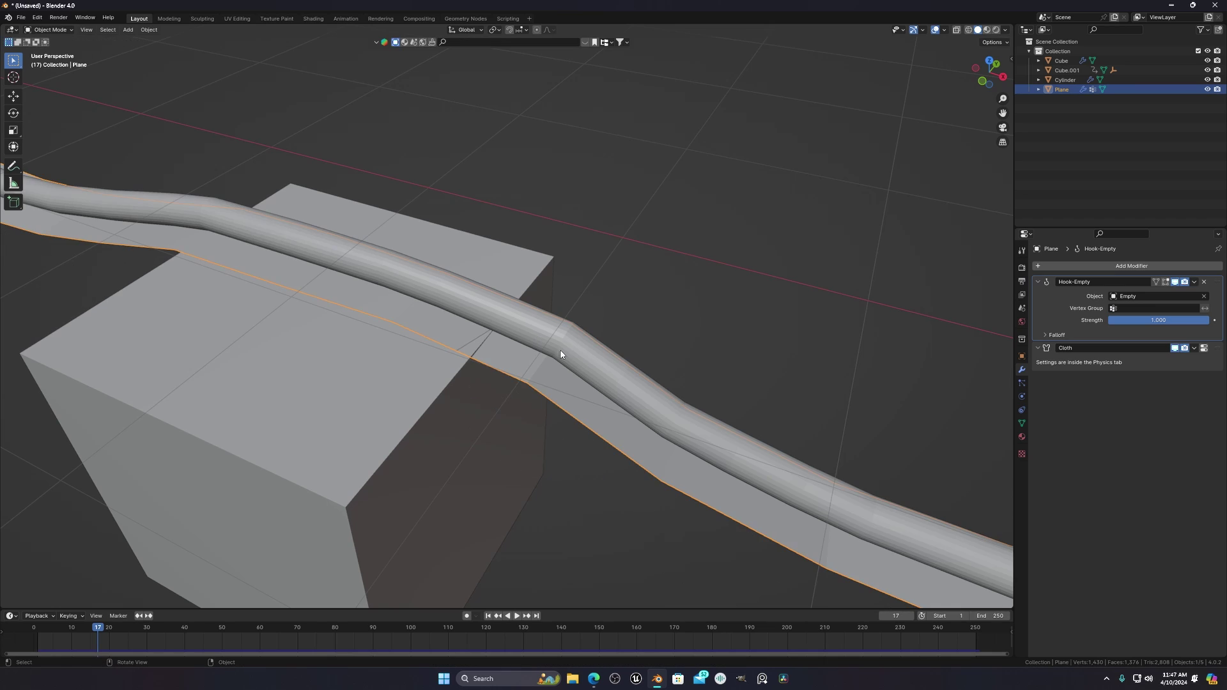
Select the cylinder to examine its bend over the cube's edge, then inspect the cloth strip's undeformed mesh in Edit Mode.
click(560, 350)
scroll(559, 350, up, 1)
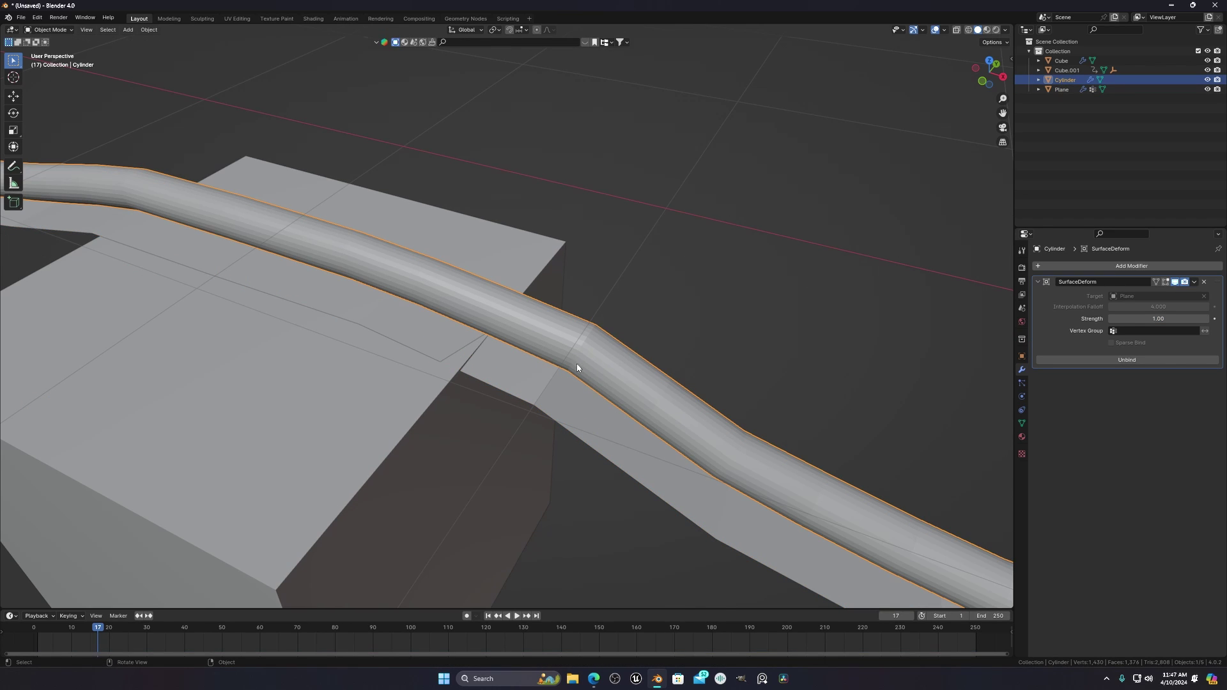
scroll(533, 408, down, 4)
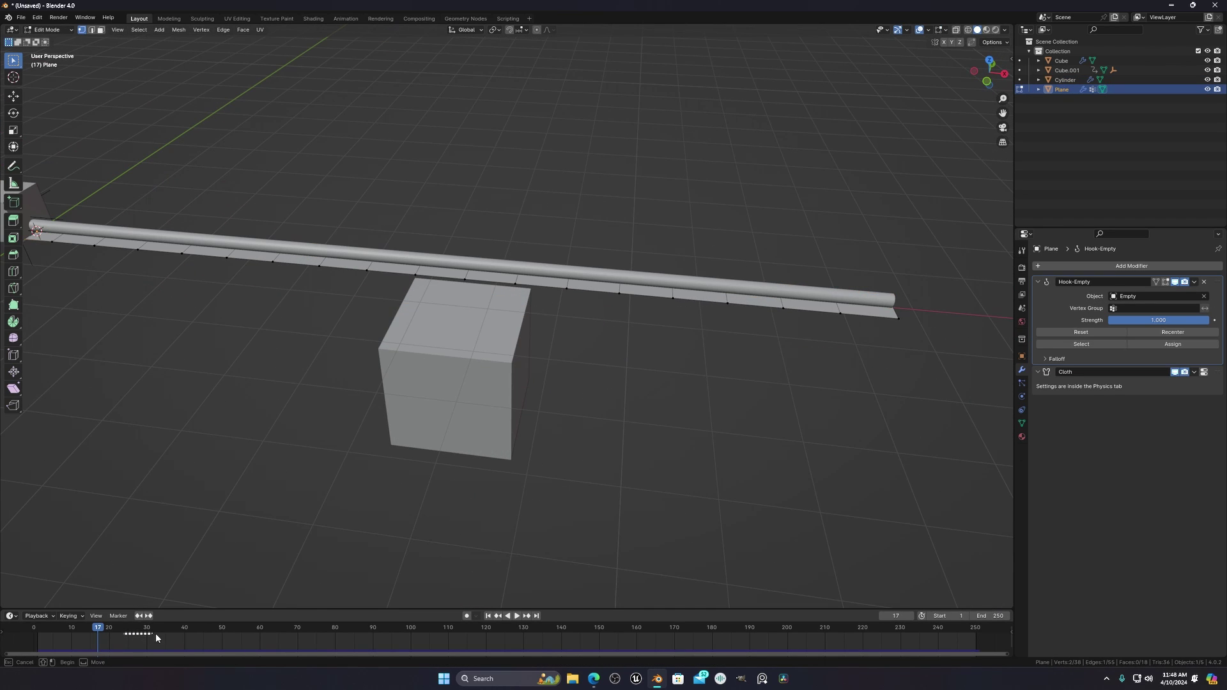
key(Tab)
Scrub to frame 59 and examine up close how the cloth strip and cylinder wrap around the large cube's edge.
drag(119, 627, 256, 627)
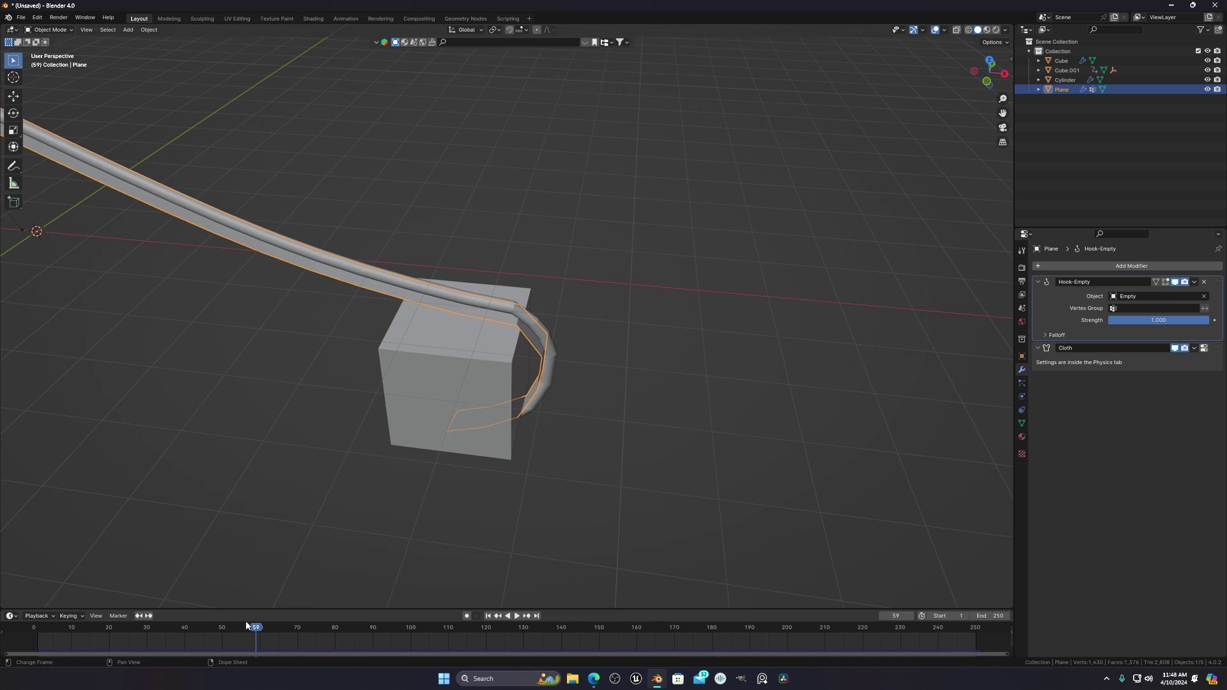
scroll(459, 293, up, 6)
scroll(458, 293, up, 2)
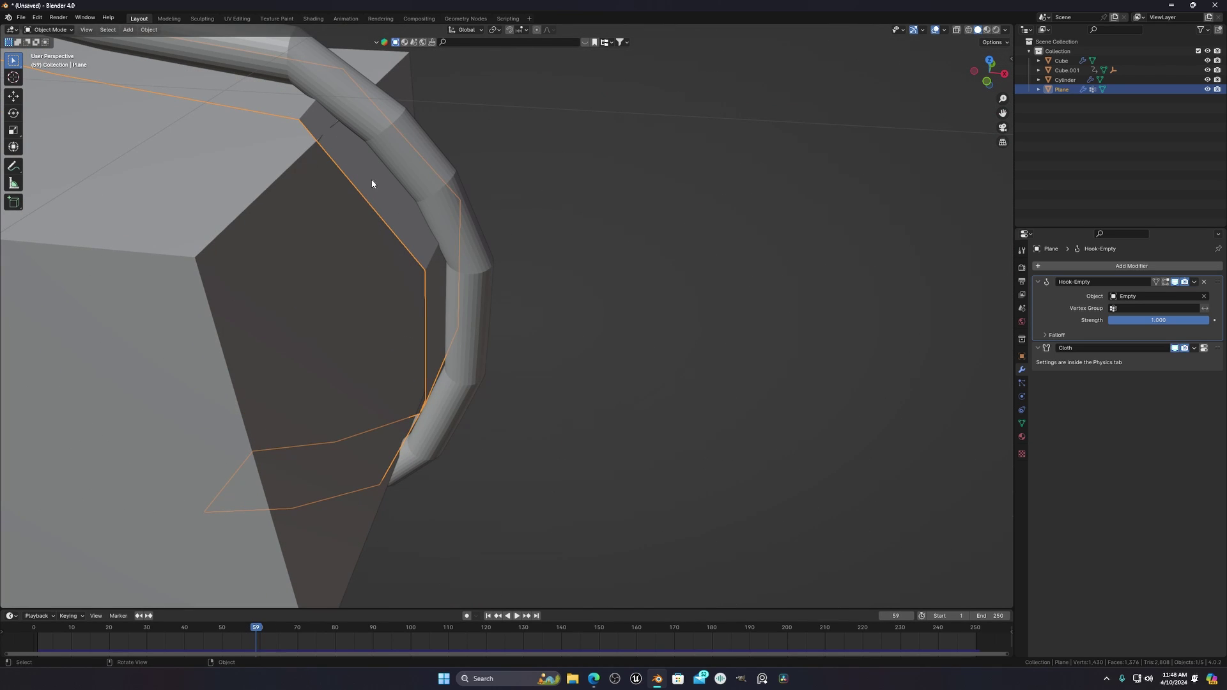
scroll(433, 293, down, 3)
middle_drag(433, 293, 500, 327)
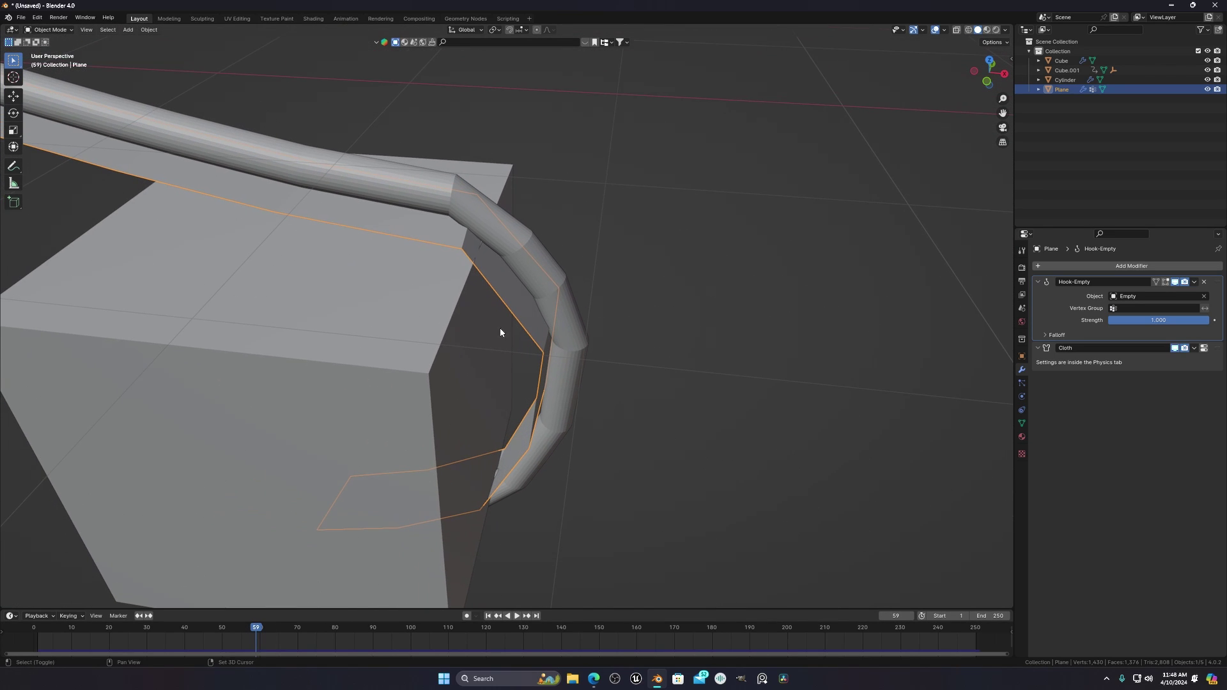
Add a Subdivision Surface modifier to the cloth strip and set its viewport level to 2.
click(1107, 264)
mouse_move(1082, 256)
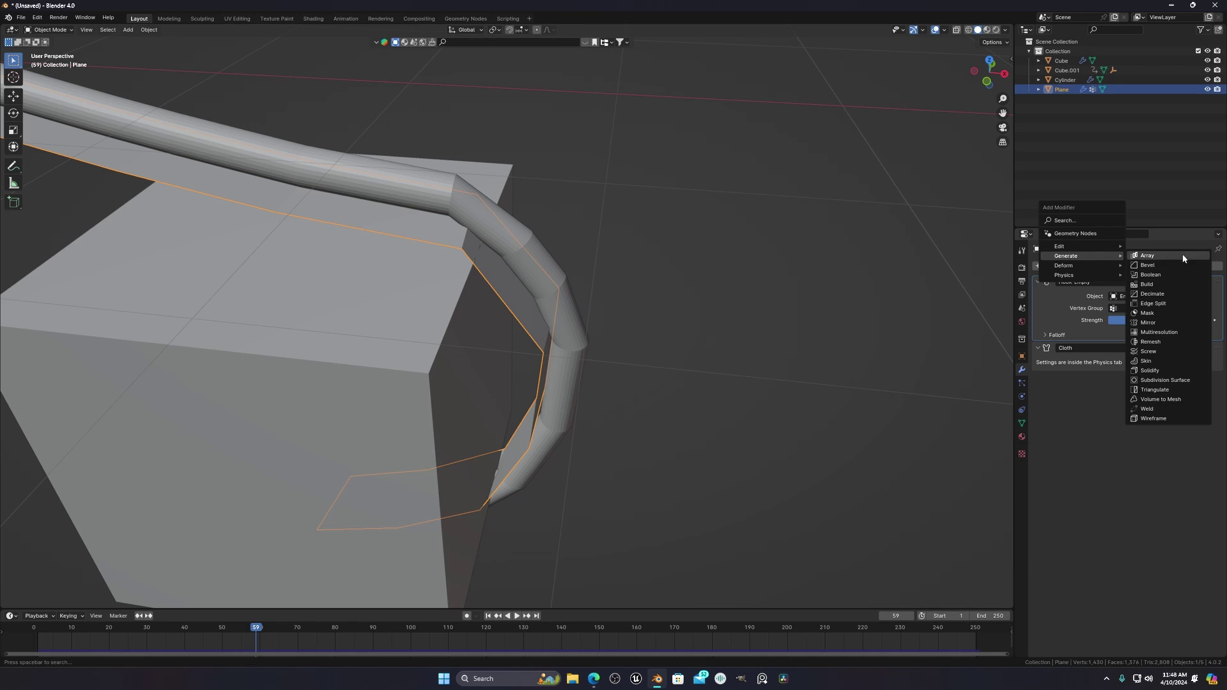
click(1169, 379)
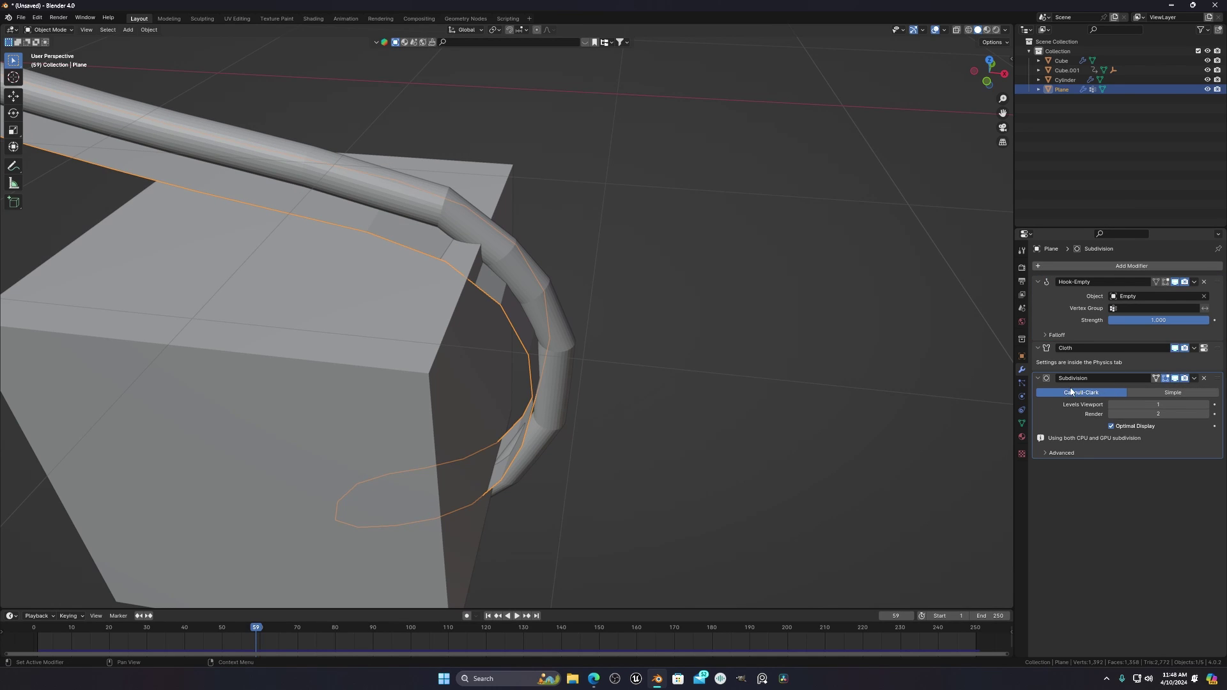
click(1207, 405)
Play and scrub the subdivided strip to frame 51 and examine the smoothness of the strip and cylinder at the cube's edge.
middle_drag(794, 358, 768, 359)
drag(252, 628, 125, 612)
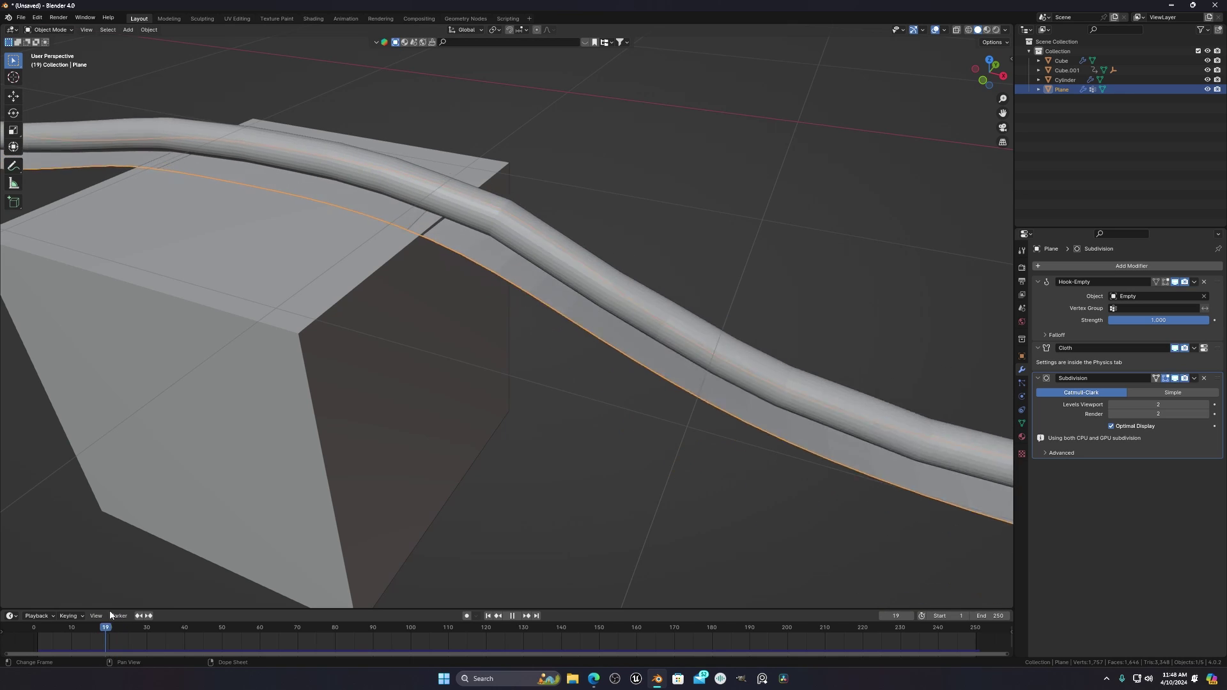
drag(296, 610, 225, 630)
key(space)
middle_drag(357, 368, 473, 243)
scroll(486, 250, up, 6)
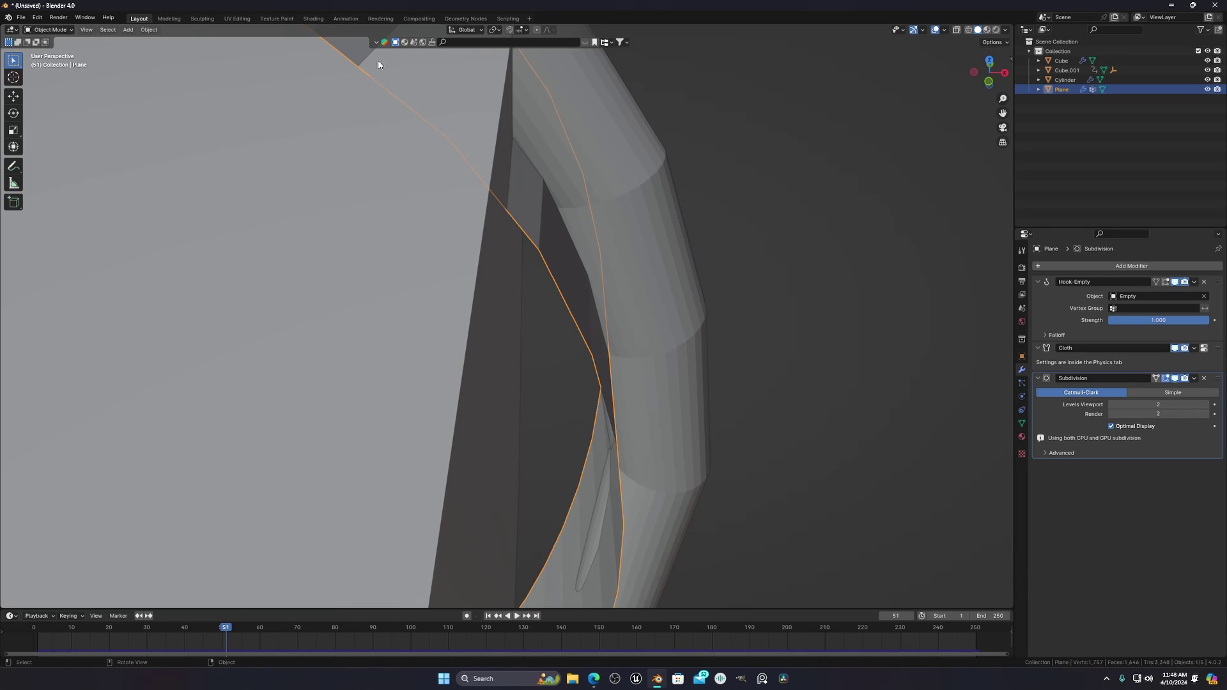
scroll(480, 199, down, 5)
scroll(487, 246, down, 4)
middle_drag(521, 331, 487, 298)
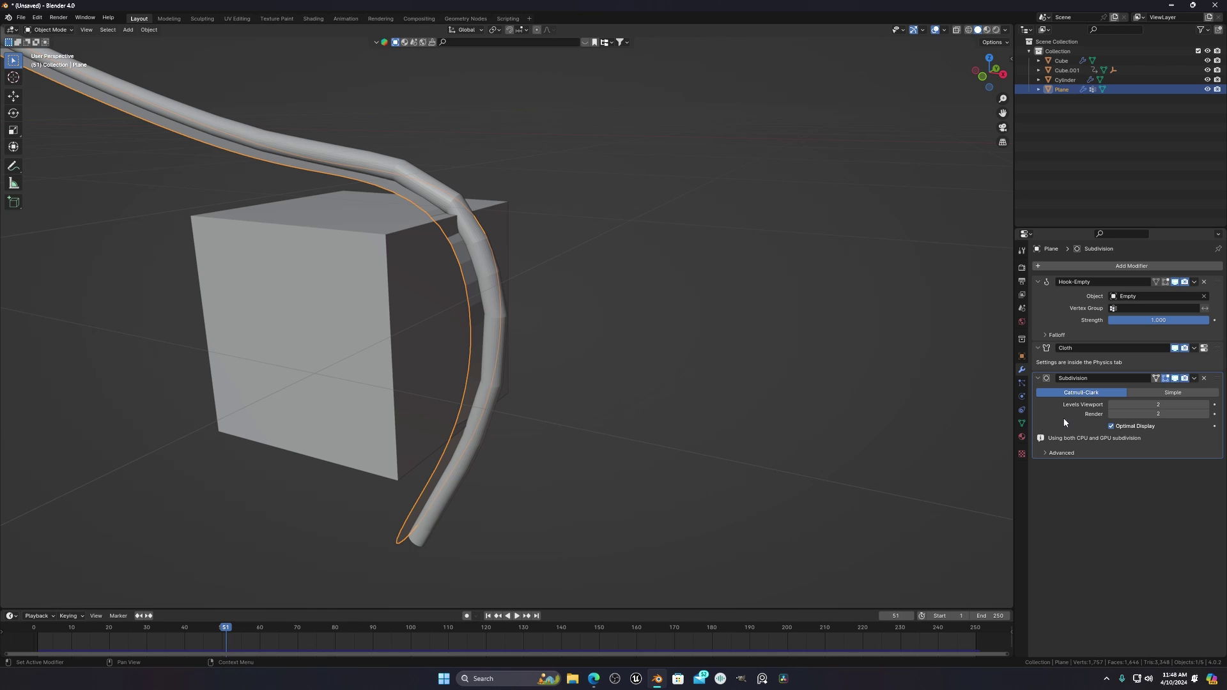
scroll(563, 355, up, 3)
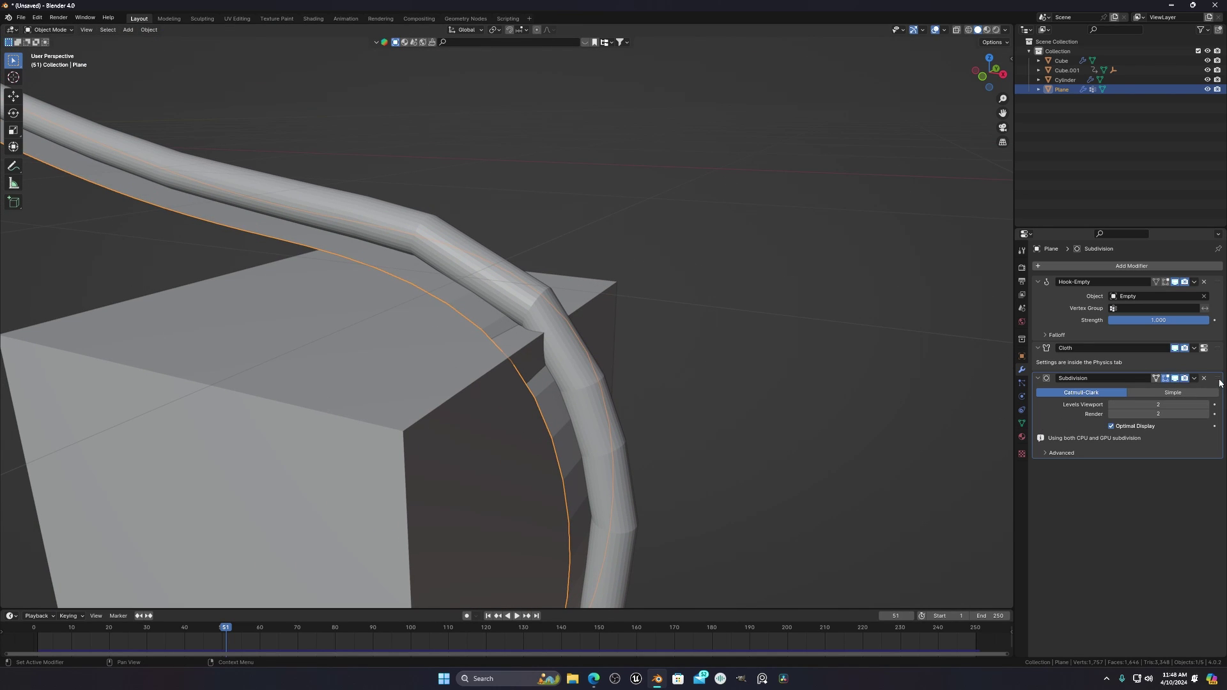
Place the strip's Subdivision modifier above Cloth, return to frame 1 and set the viewport subdivision level to 1.
drag(1219, 379, 1217, 348)
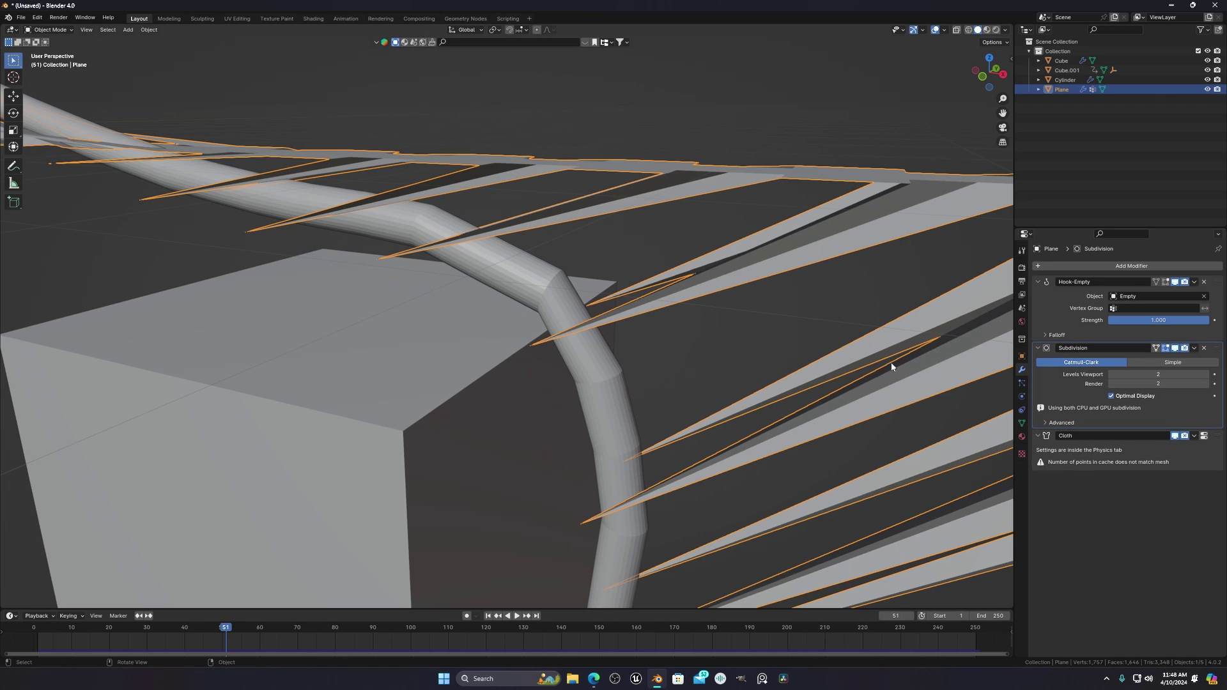
scroll(892, 367, down, 6)
middle_drag(690, 330, 615, 334)
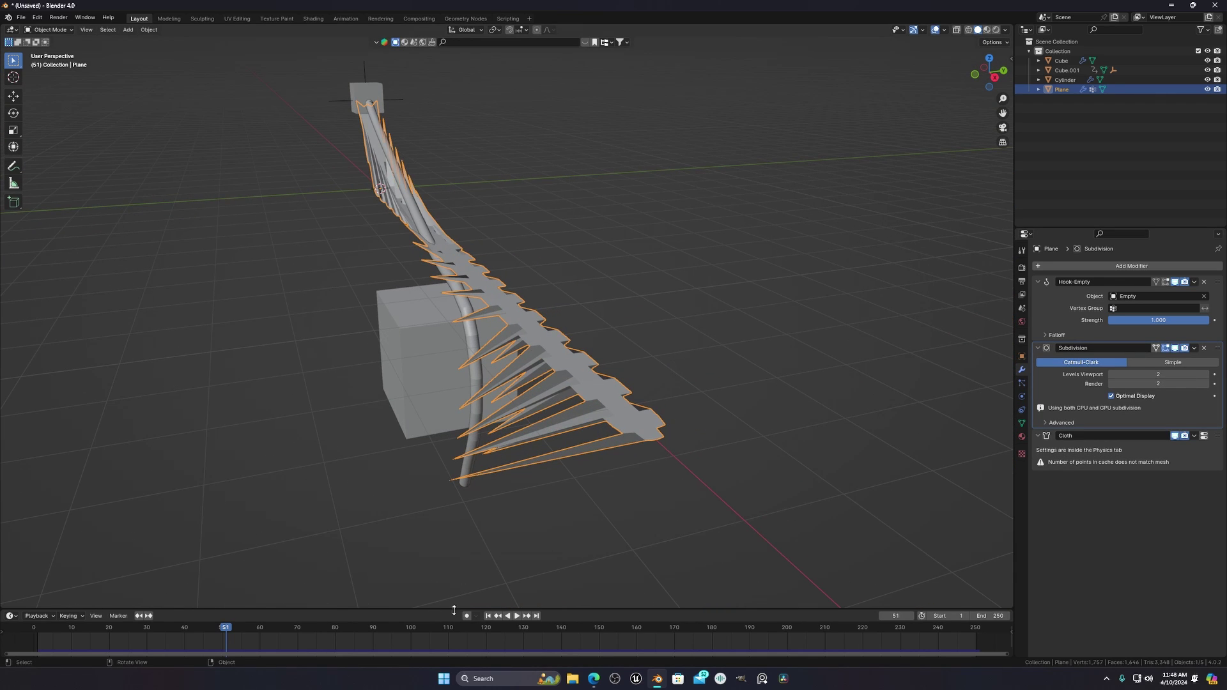
click(488, 615)
middle_drag(497, 333, 569, 342)
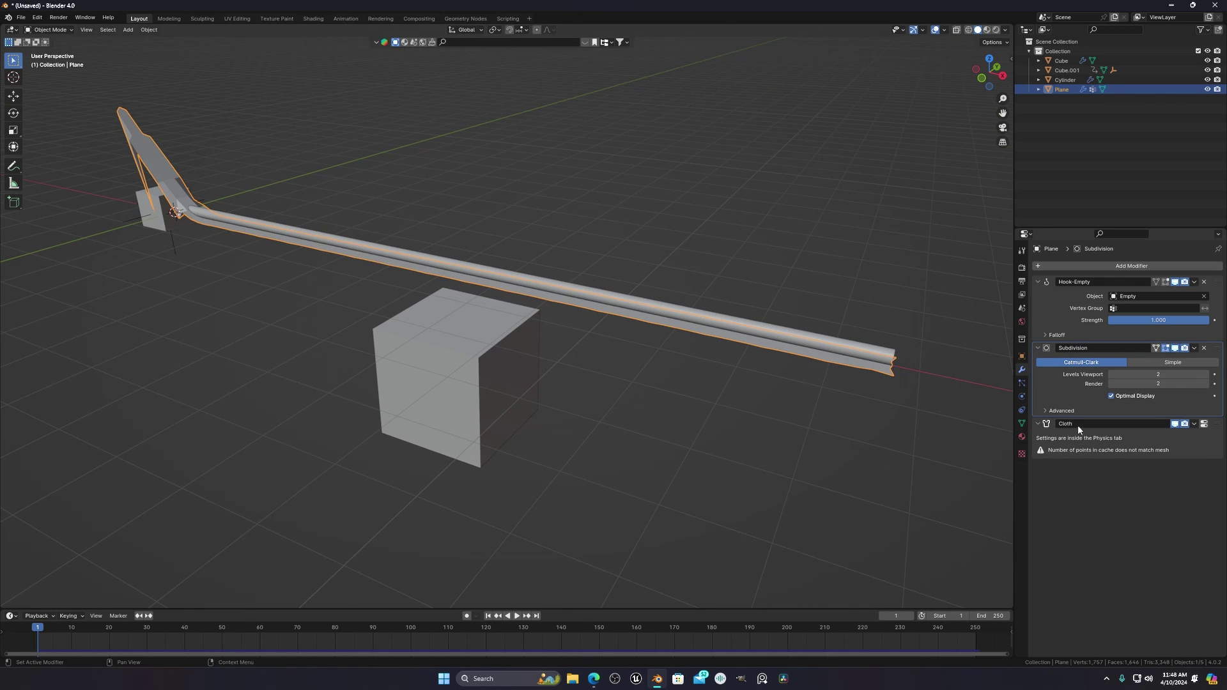
key(ctrl+1)
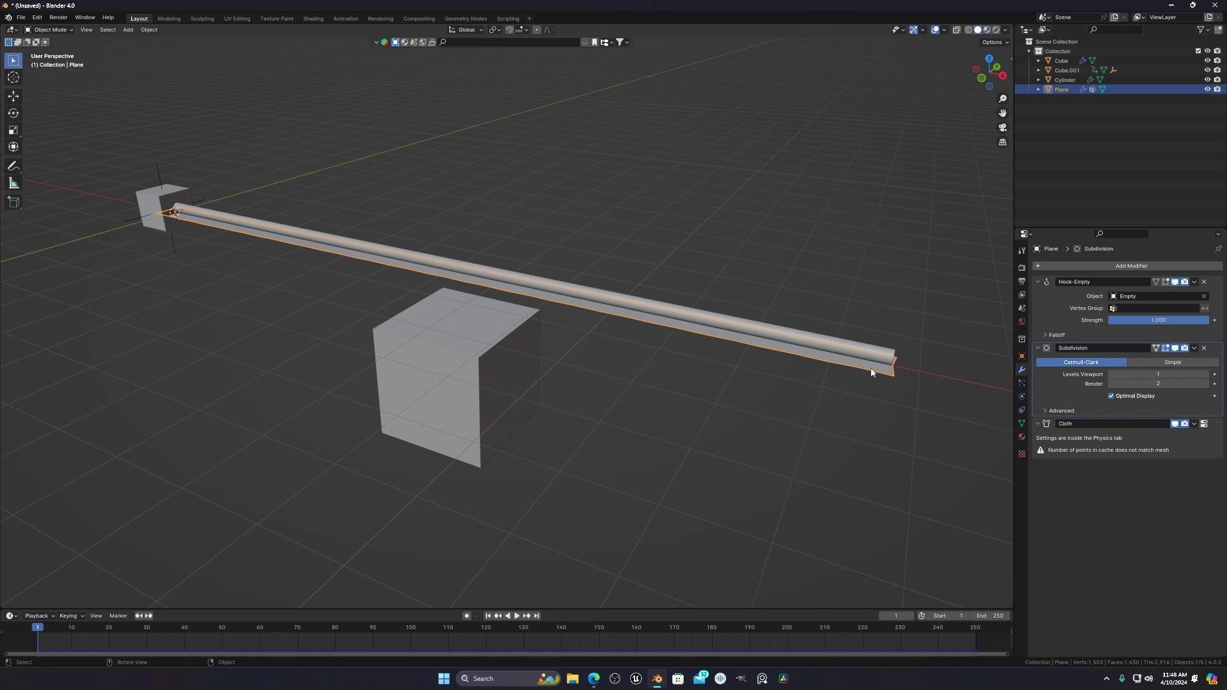
Delete all bakes of the cloth strip and bake its simulation again up to frame 250.
click(1021, 396)
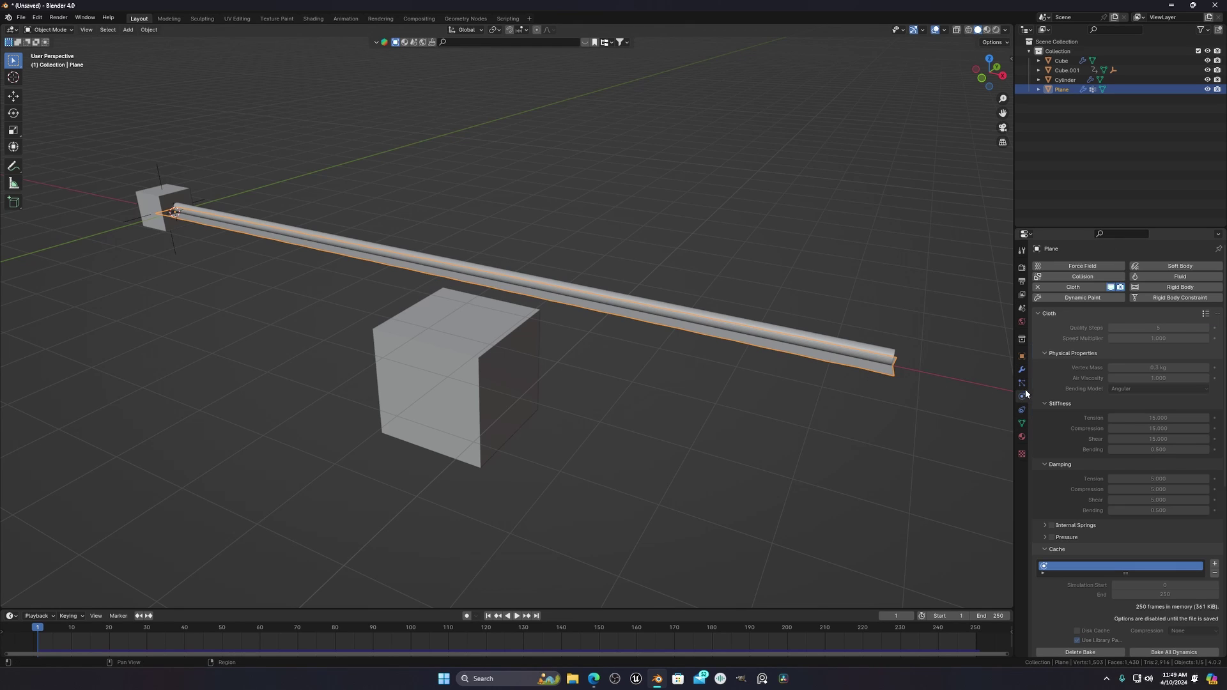
scroll(1179, 546, down, 6)
scroll(1180, 546, down, 2)
click(1177, 472)
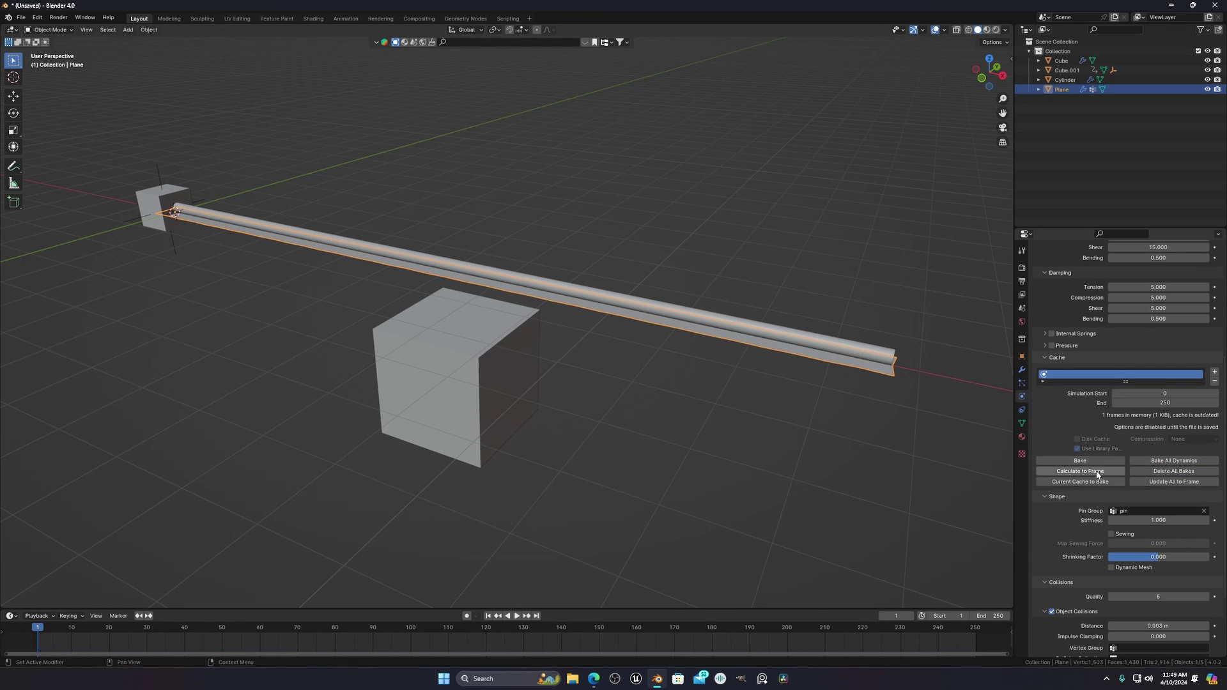
Play the new bake, scrub to frame 55 and examine the selected cylinder where it crosses the large cube's edge.
key(space)
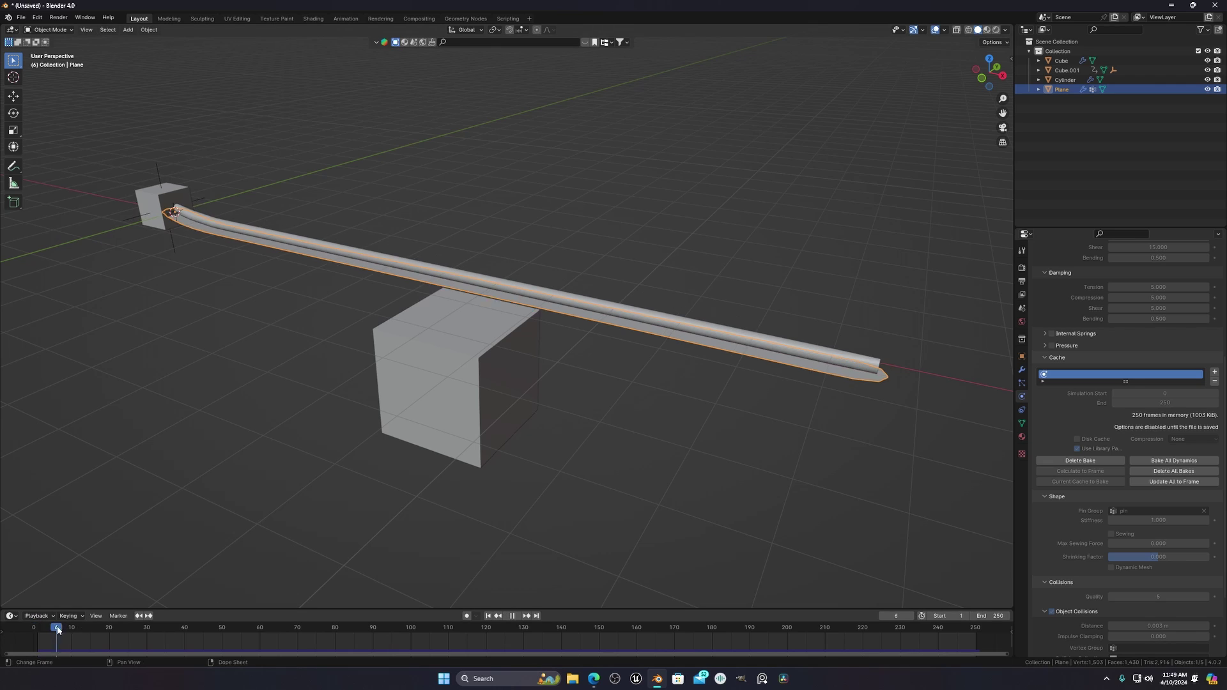
mouse_move(226, 646)
mouse_down()
mouse_move(364, 648)
mouse_move(155, 643)
mouse_move(241, 654)
mouse_up()
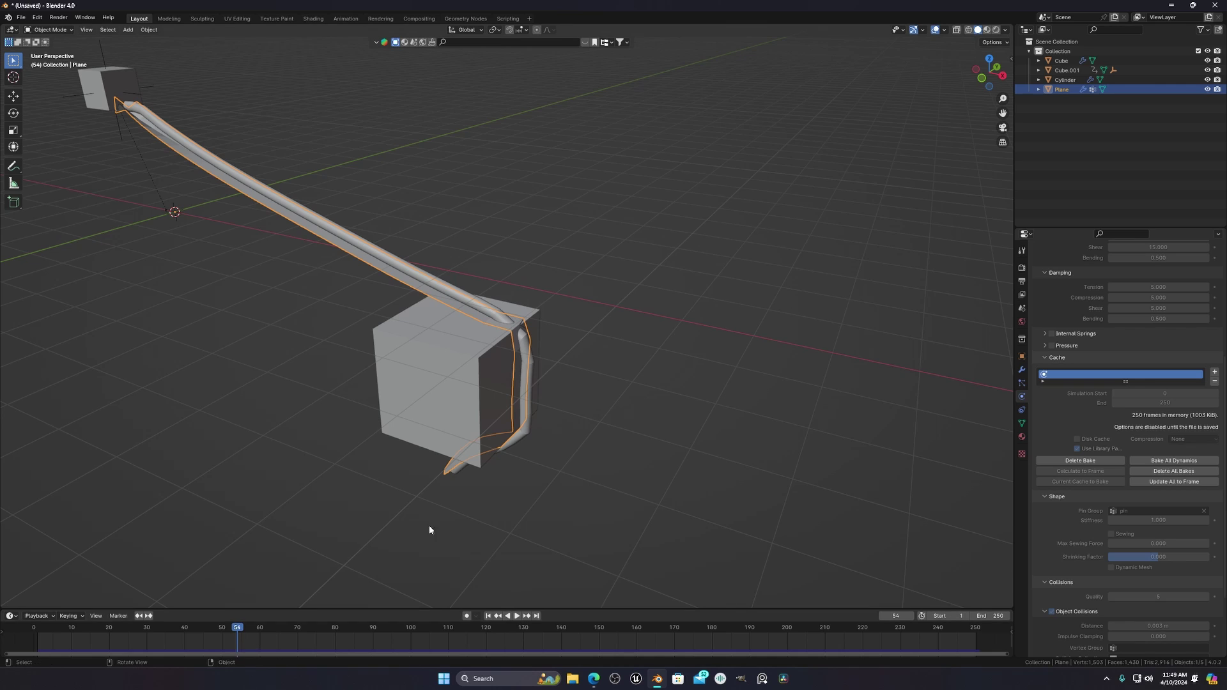
scroll(428, 525, up, 3)
click(516, 534)
middle_drag(428, 525, 522, 361)
scroll(515, 534, up, 2)
scroll(521, 355, up, 4)
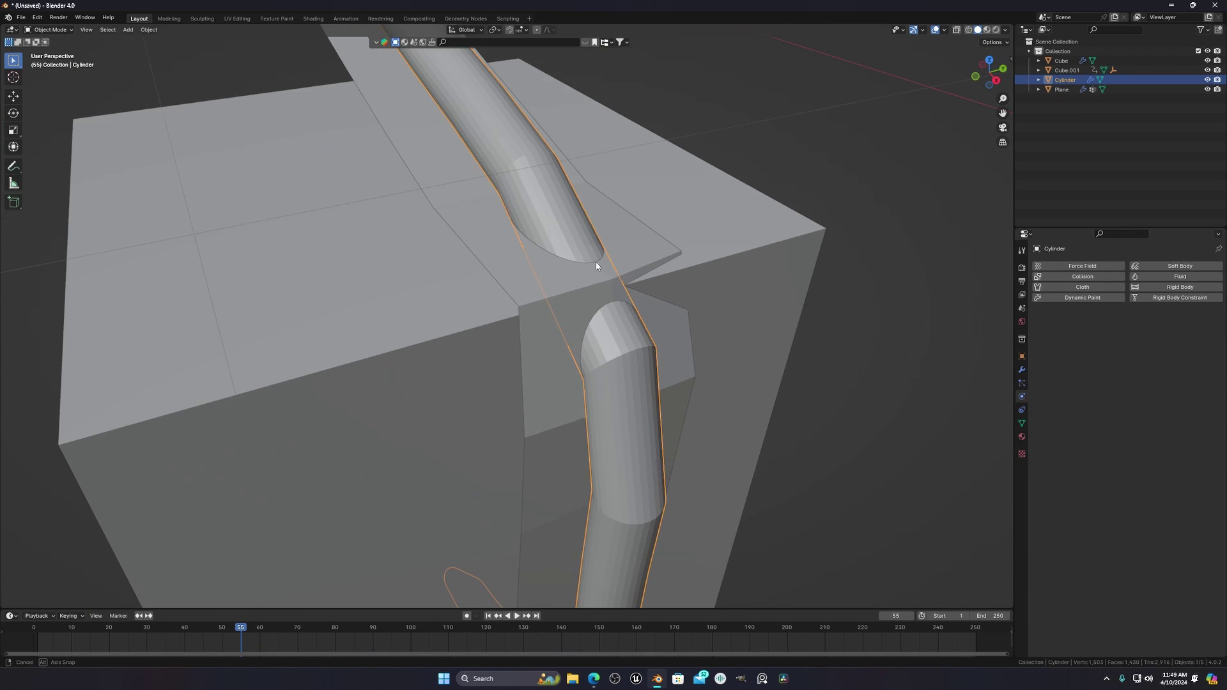
middle_drag(597, 266, 519, 269)
middle_drag(511, 345, 633, 319)
Select the large cube to check its collision settings and examine its edge against the cloth strip.
click(499, 319)
scroll(501, 364, down, 4)
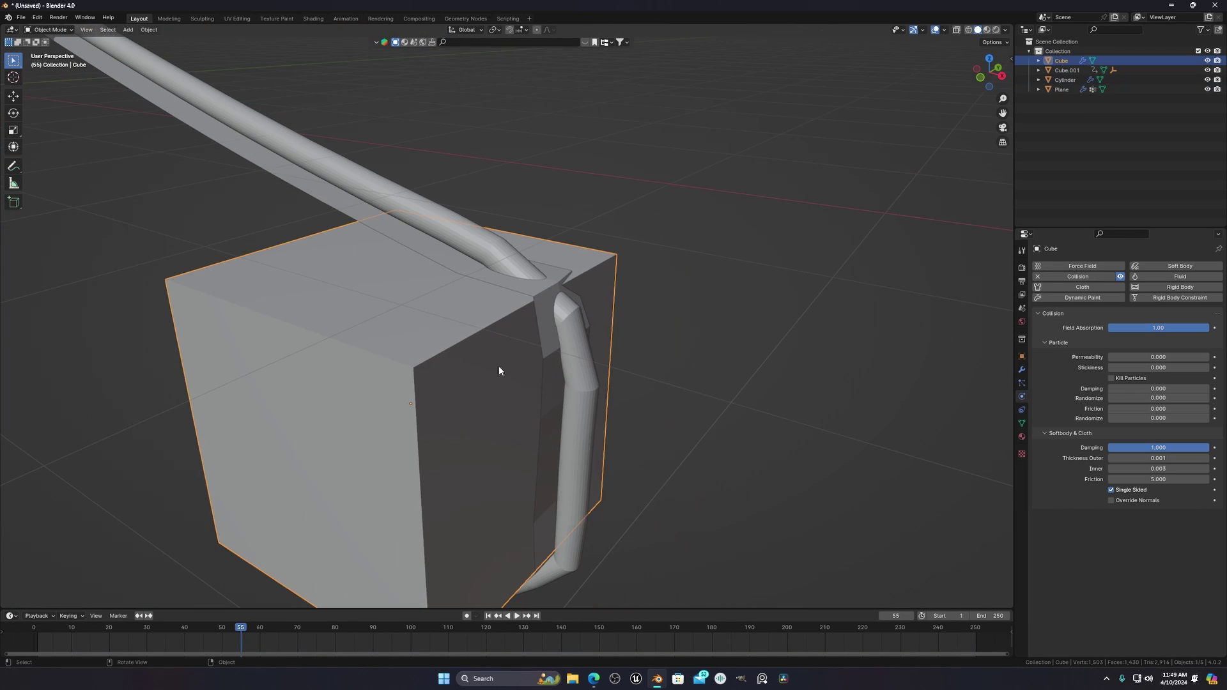
scroll(501, 364, up, 4)
middle_drag(501, 364, 536, 347)
scroll(571, 362, up, 3)
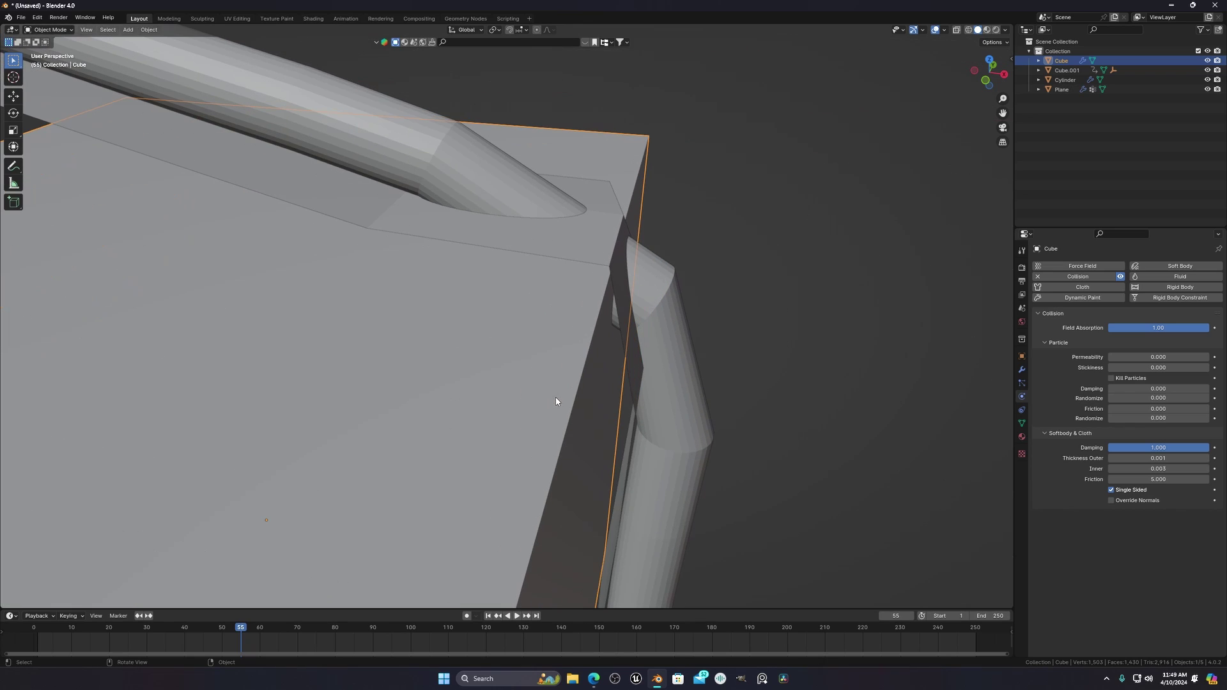
scroll(557, 313, down, 4)
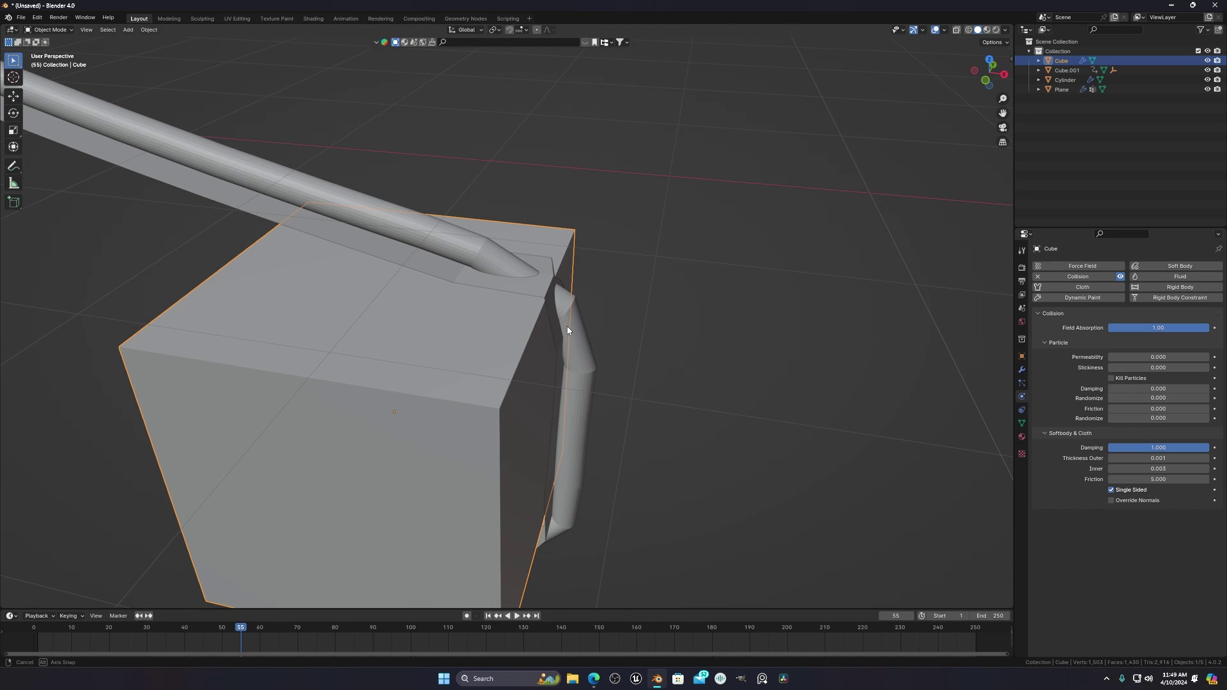
middle_drag(558, 313, 462, 381)
scroll(562, 326, up, 4)
shift+middle_drag(561, 320, 597, 362)
Select the cylinder and examine its segments at the large cube's edge from the front and side.
click(496, 270)
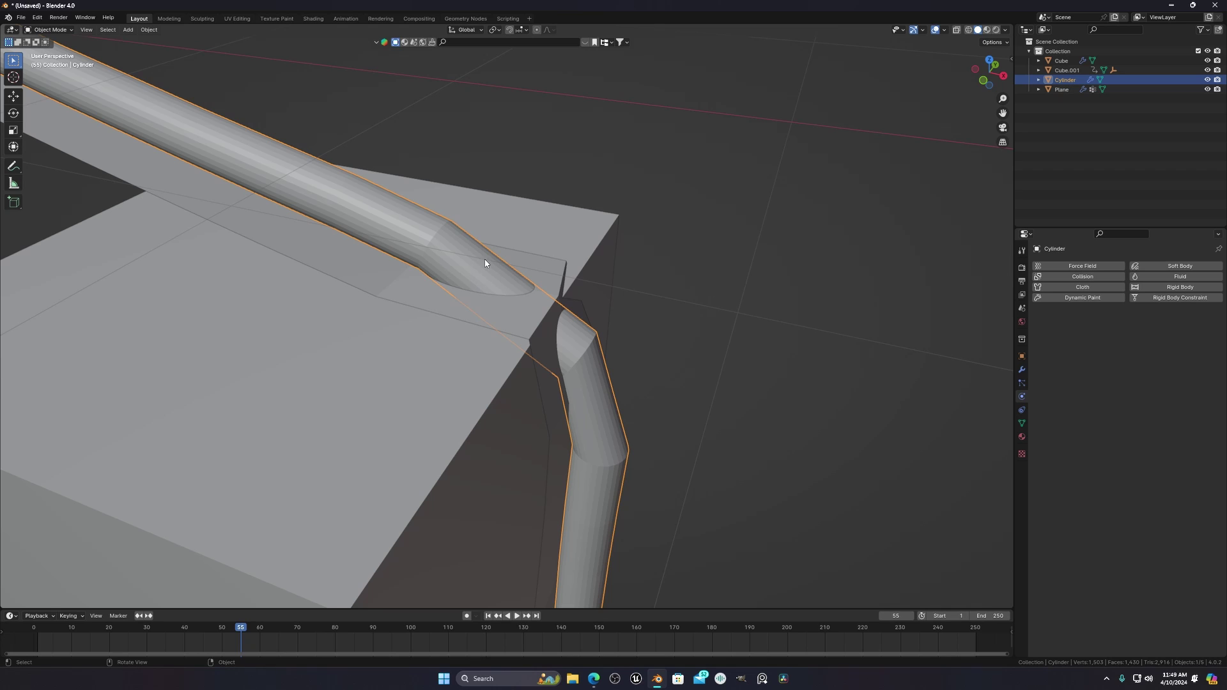
scroll(499, 298, down, 3)
middle_drag(499, 298, 475, 325)
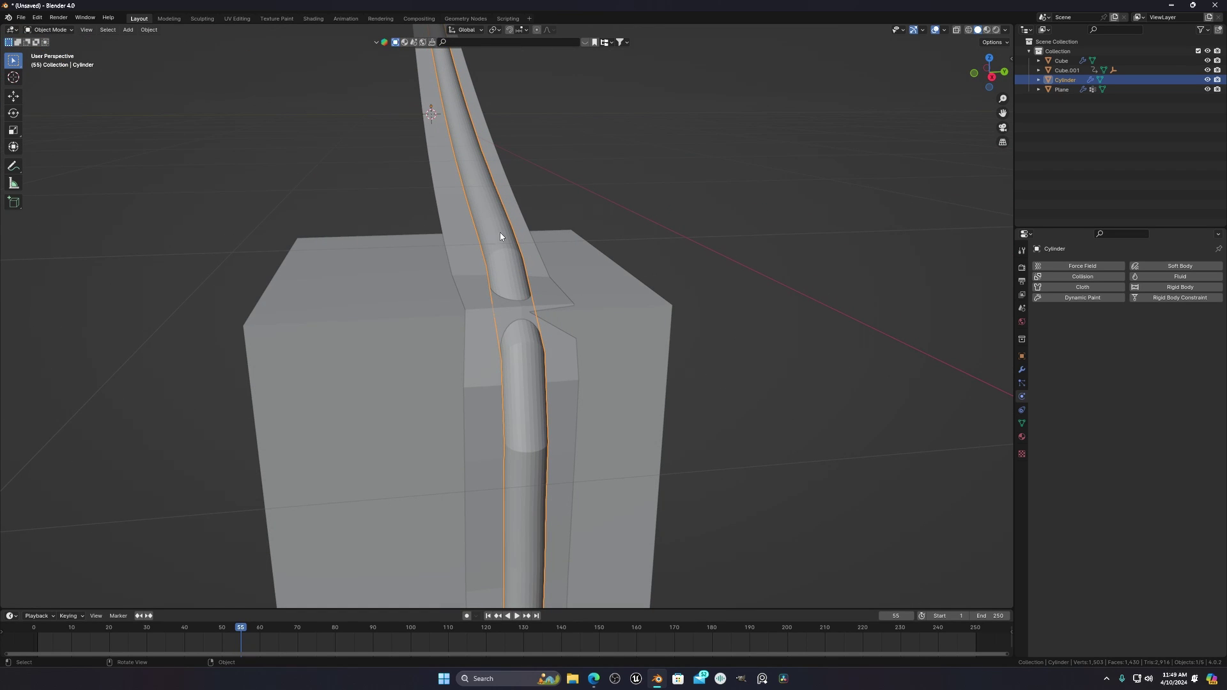
scroll(501, 235, up, 5)
middle_drag(555, 326, 641, 353)
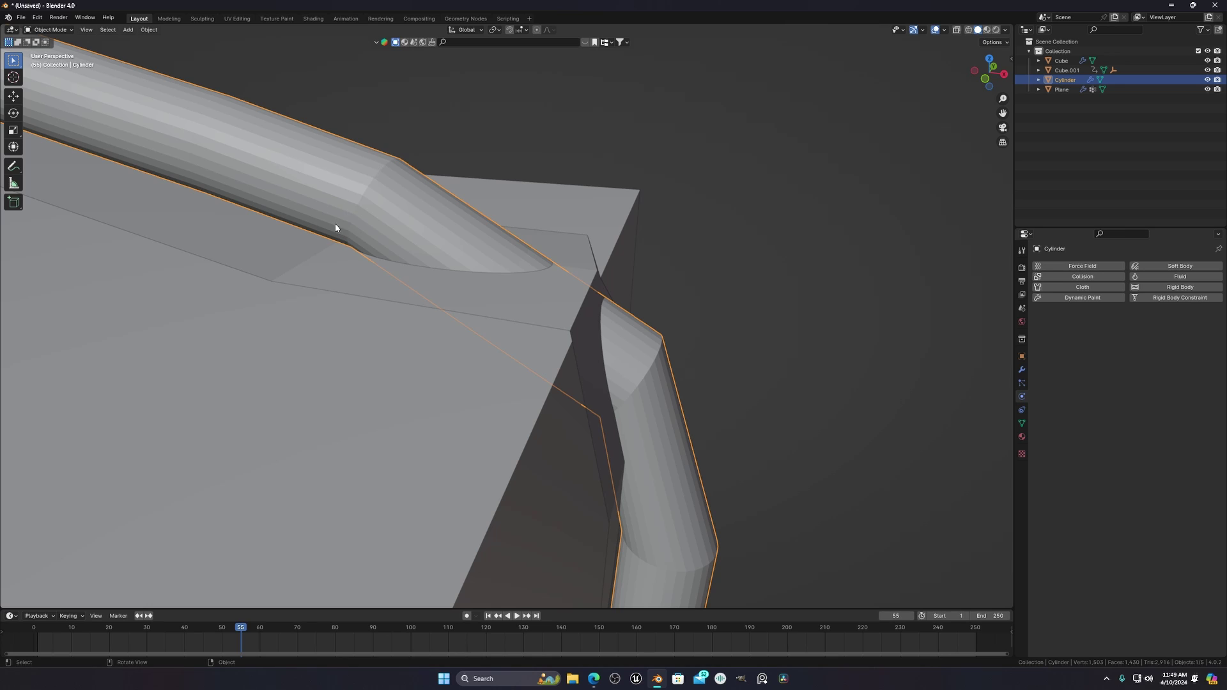
scroll(518, 287, down, 2)
Enter Edit Mode on the cylinder and examine the spacing of the edge loops along its length.
key(Tab)
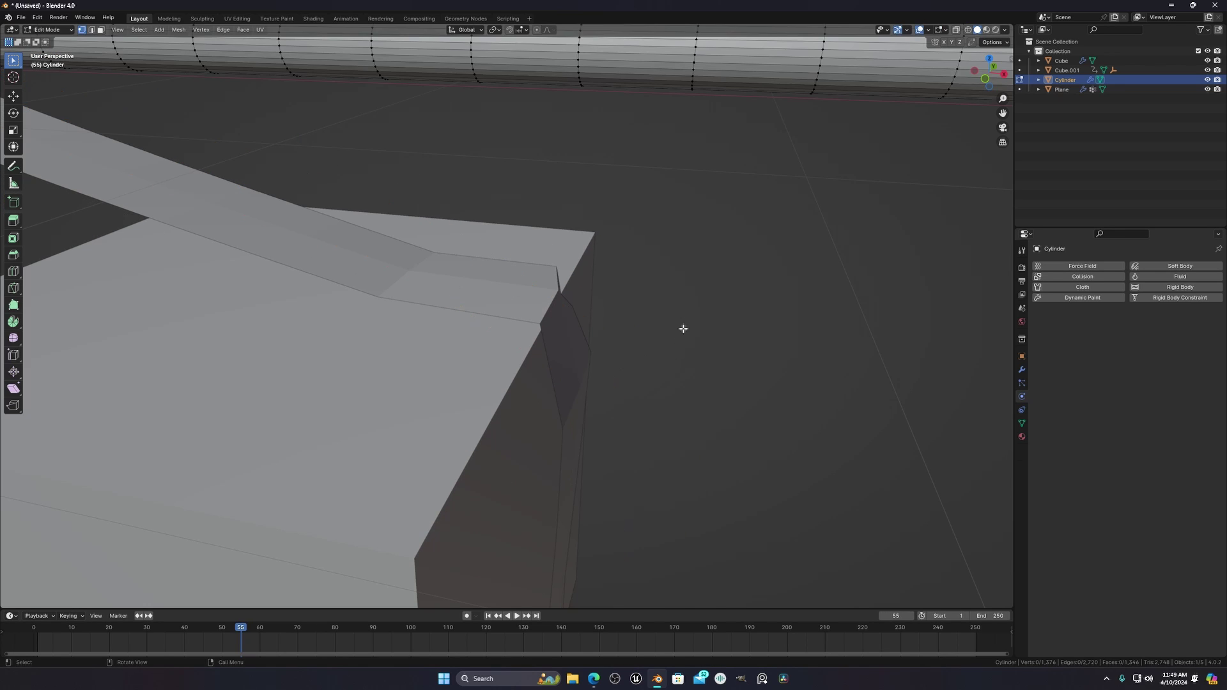
scroll(682, 329, down, 4)
shift+middle_drag(715, 189, 669, 276)
scroll(668, 276, down, 4)
scroll(669, 276, down, 3)
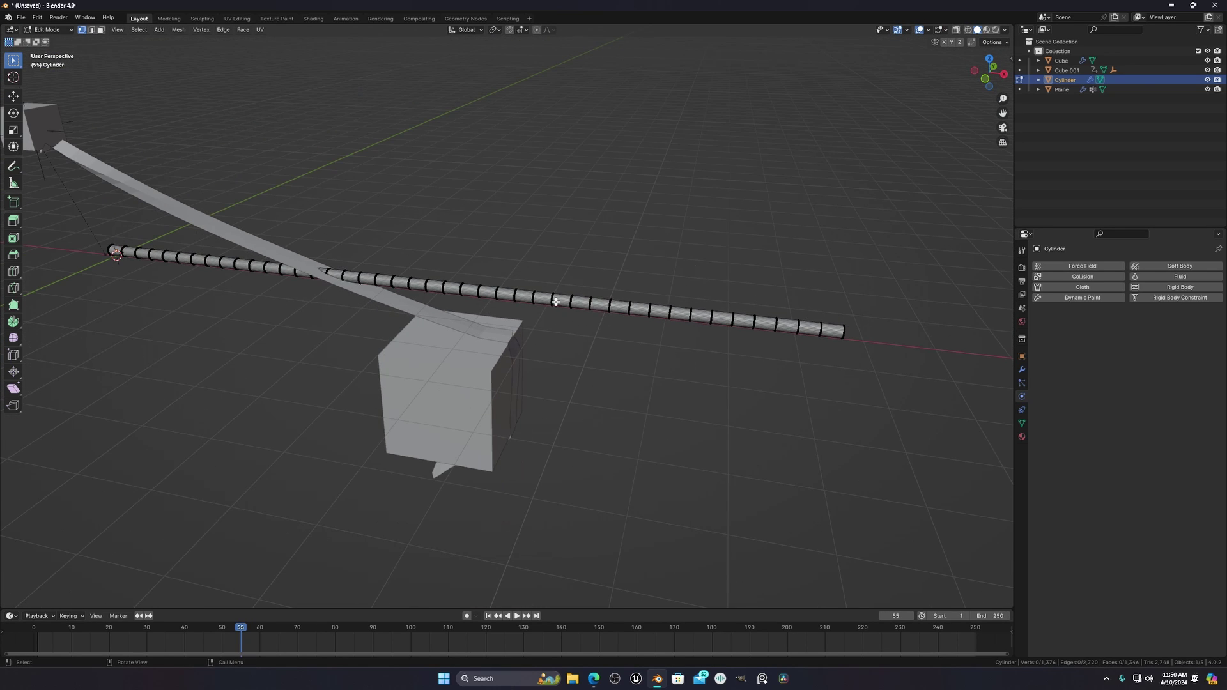
scroll(533, 317, up, 4)
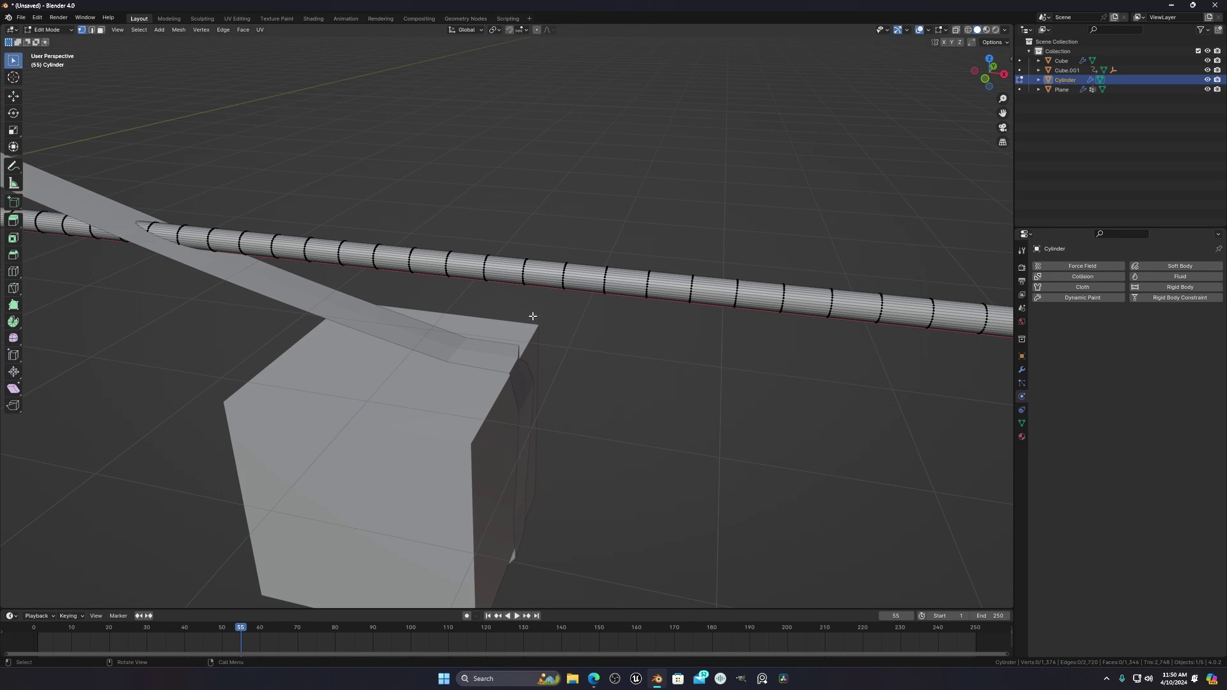
Try to add loop cuts around the middle of the cylinder's mesh.
key(ctrl+r)
scroll(574, 283, up, 2)
click(574, 283)
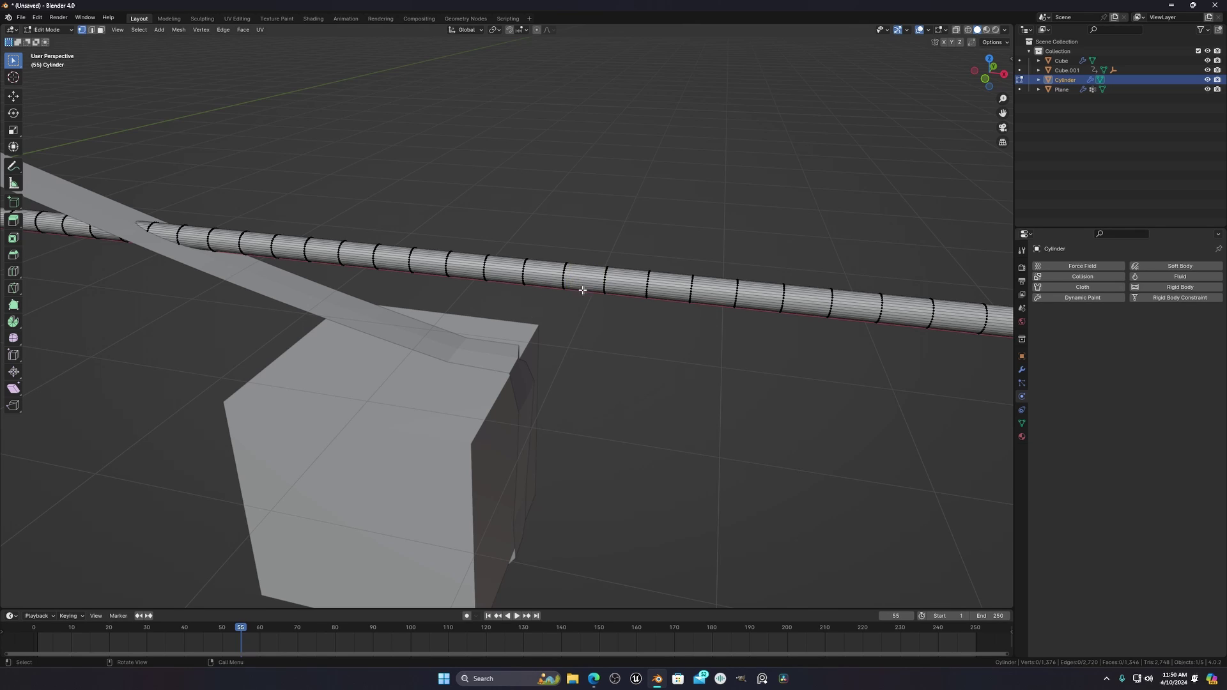